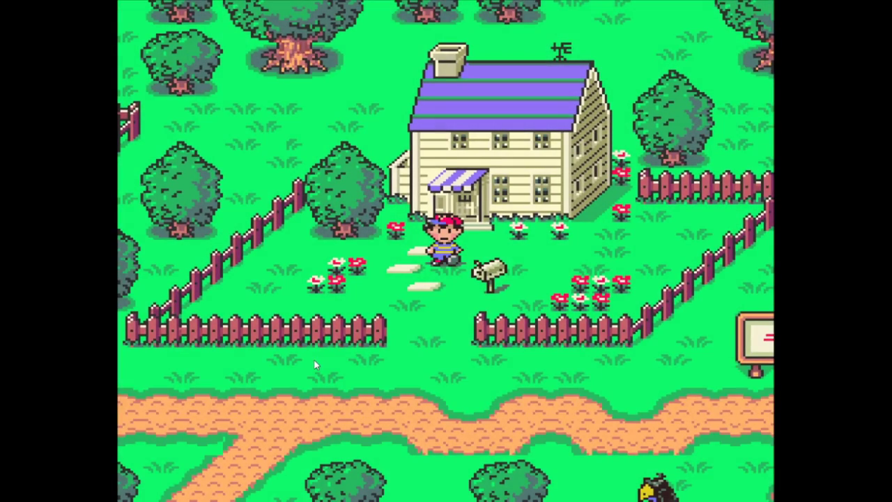
key("Down")
key("Right")
key("Down")
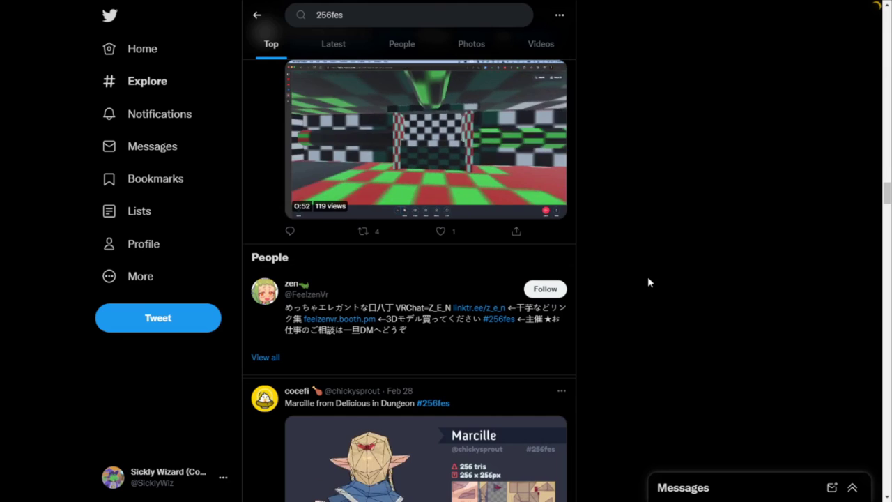
Browse the Twitter search results for 256fes to look at the posted low-poly models
scroll(648, 283, "down", 3)
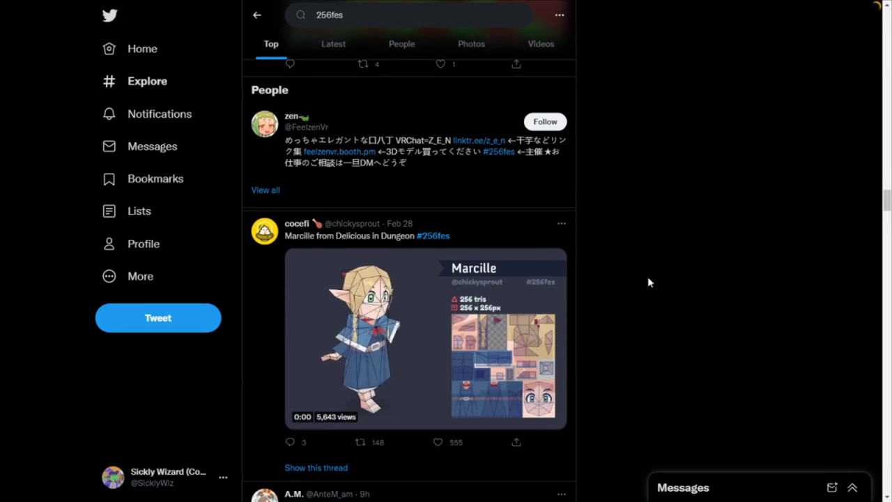
scroll(648, 282, "down", 4)
scroll(647, 282, "down", 1)
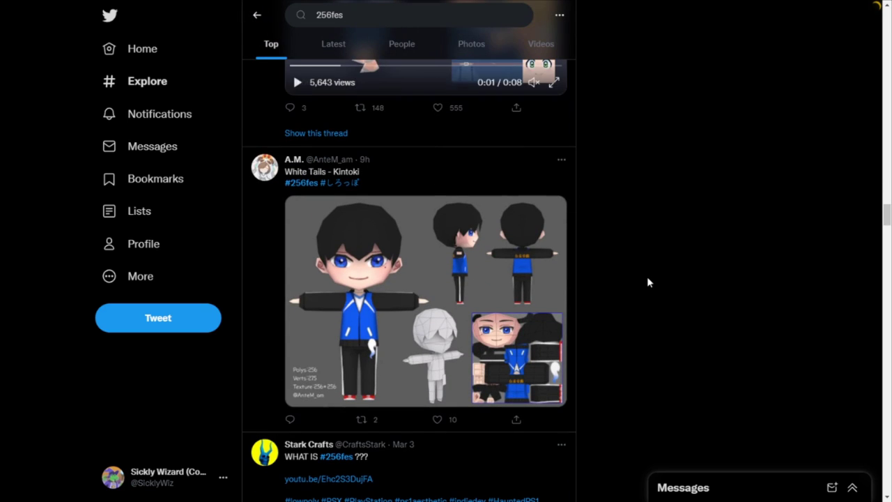
scroll(647, 282, "down", 6)
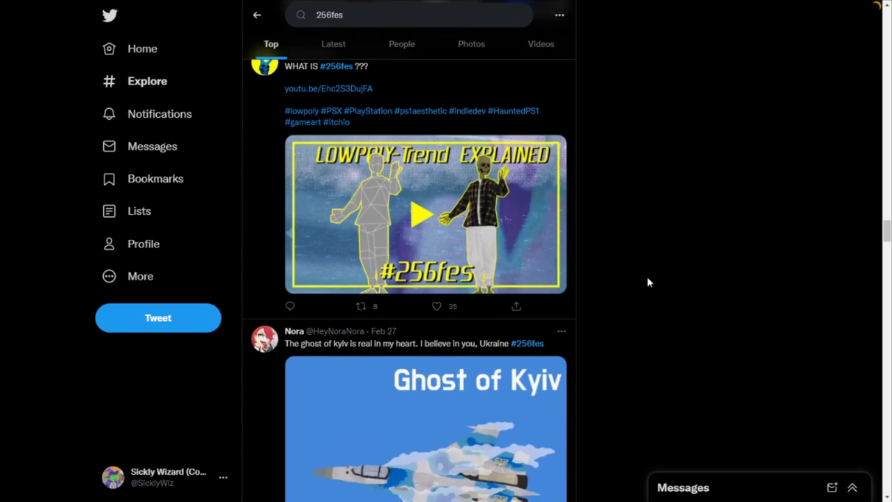
scroll(647, 282, "down", 7)
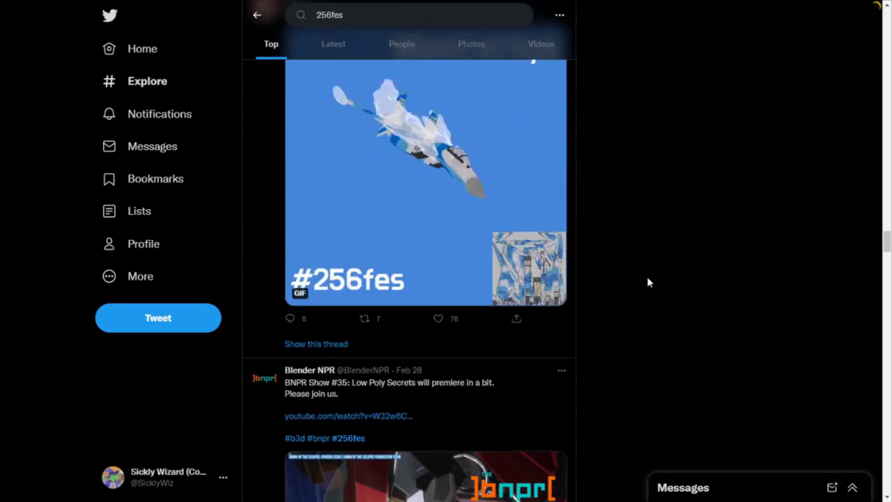
scroll(648, 282, "down", 5)
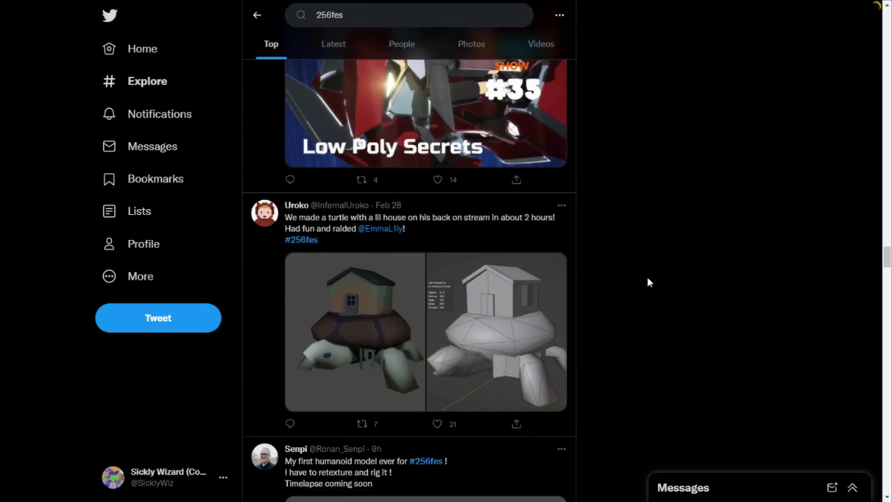
scroll(647, 276, "down", 3)
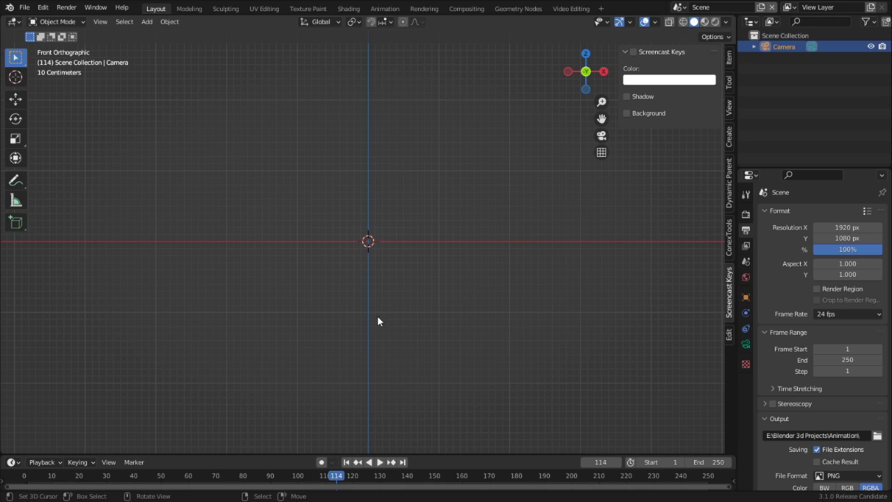
Switch to Blender and add a cube mesh to the empty scene
middle_click_drag(398, 291, 339, 312)
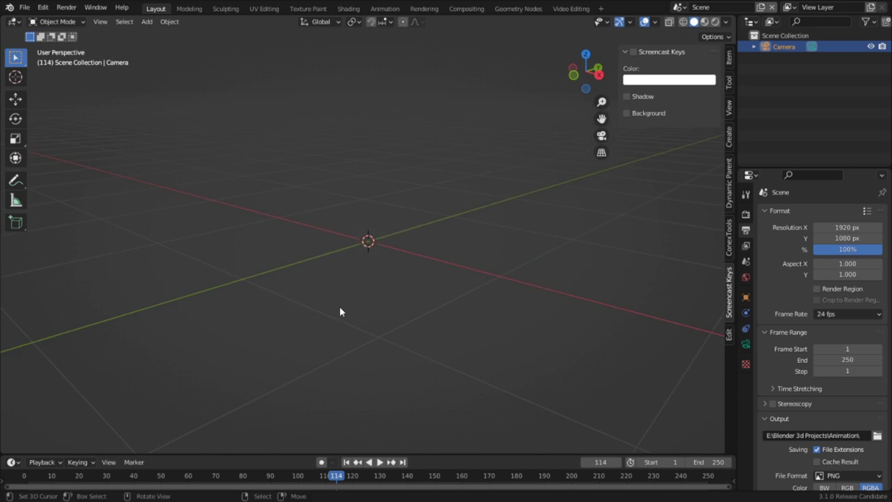
key("shift+a")
mouse_move(334, 278)
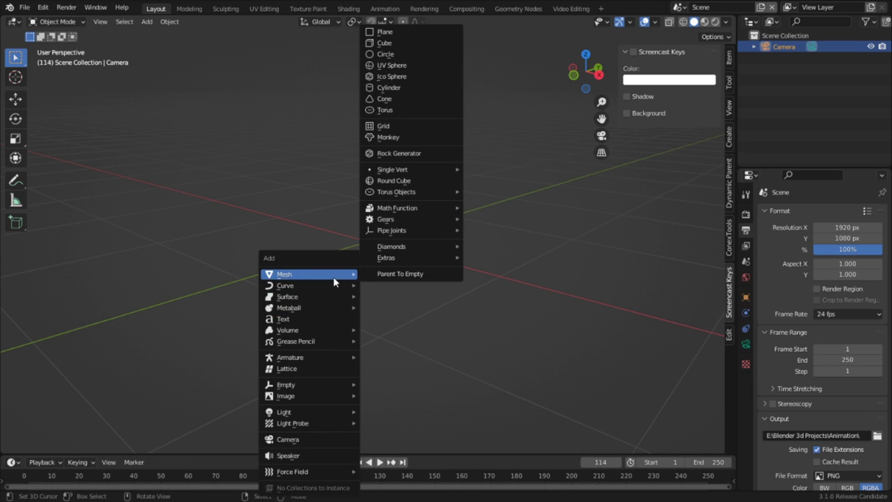
left_click(389, 46)
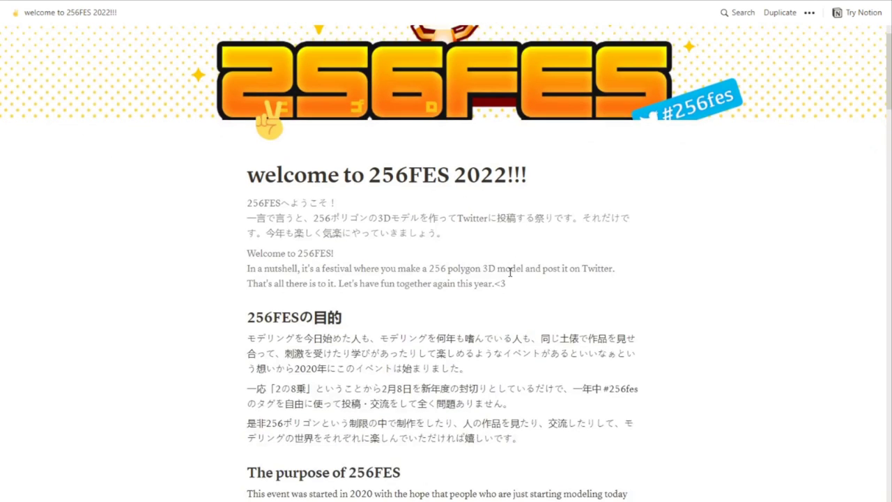
Read the 256FES 2022 welcome page, covering the event's purpose and its participation rules
scroll(511, 272, "down", 2)
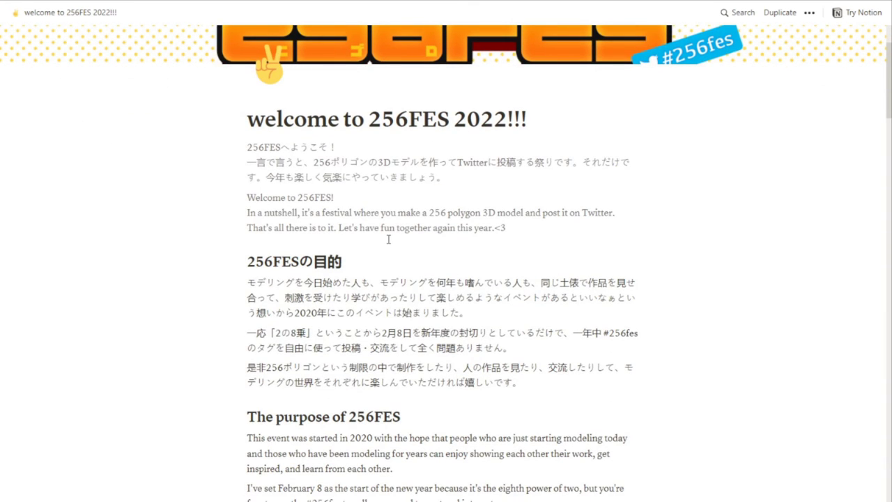
scroll(388, 239, "down", 5)
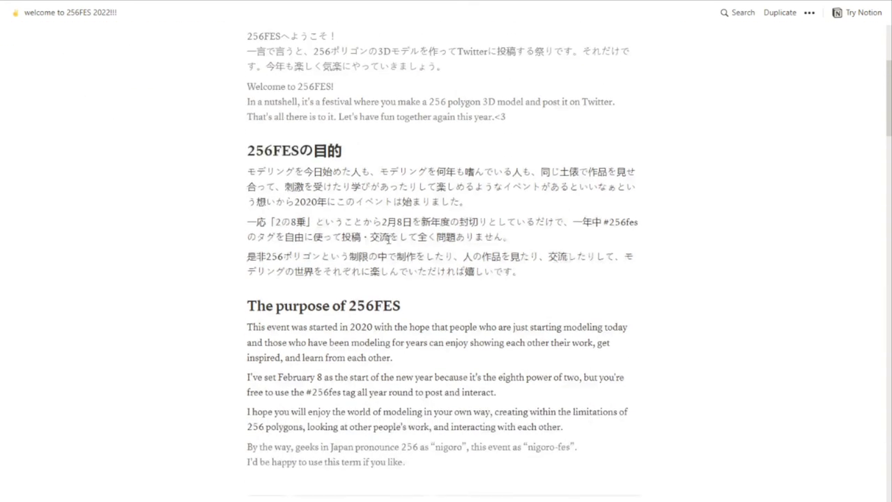
scroll(388, 239, "down", 5)
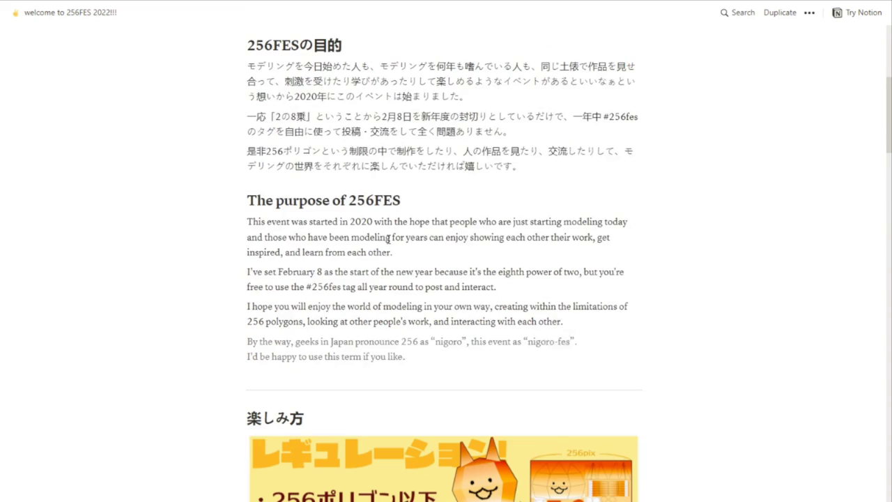
scroll(388, 240, "down", 1)
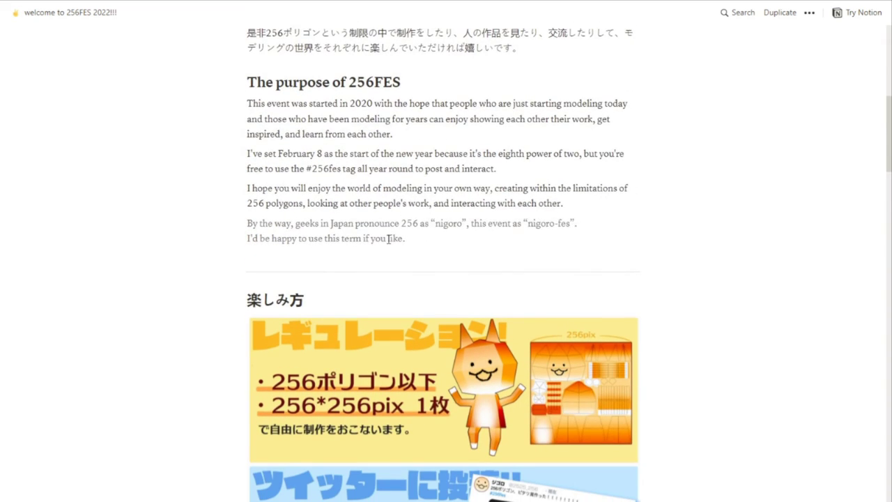
scroll(388, 239, "down", 7)
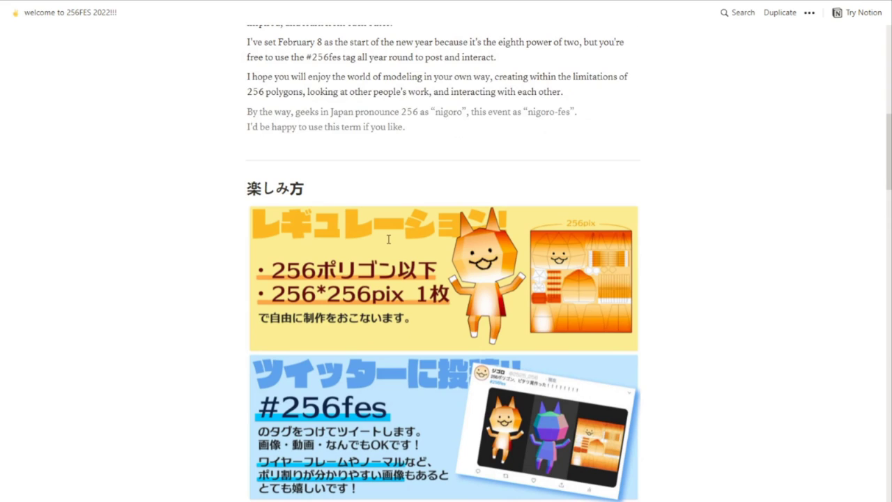
scroll(388, 239, "down", 4)
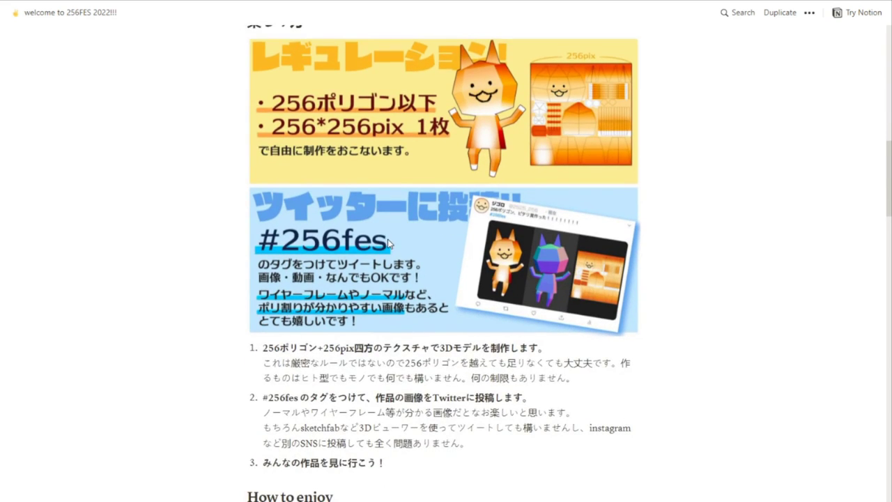
scroll(387, 240, "down", 4)
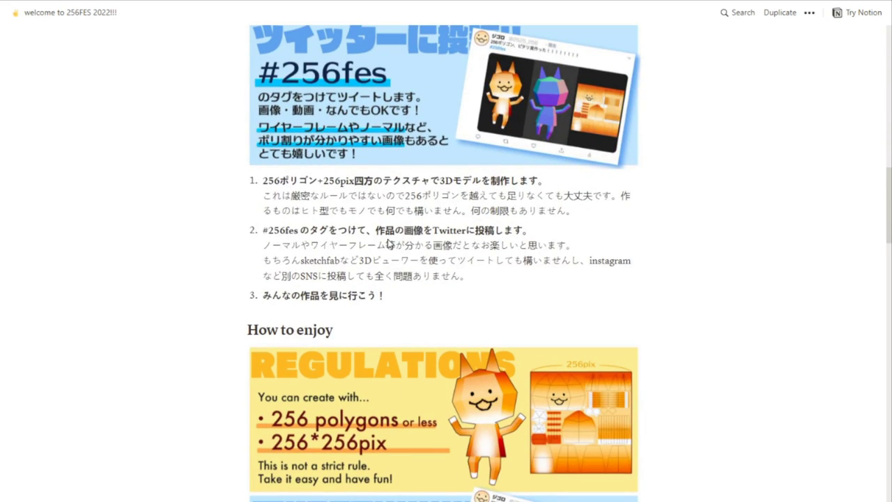
scroll(388, 239, "down", 4)
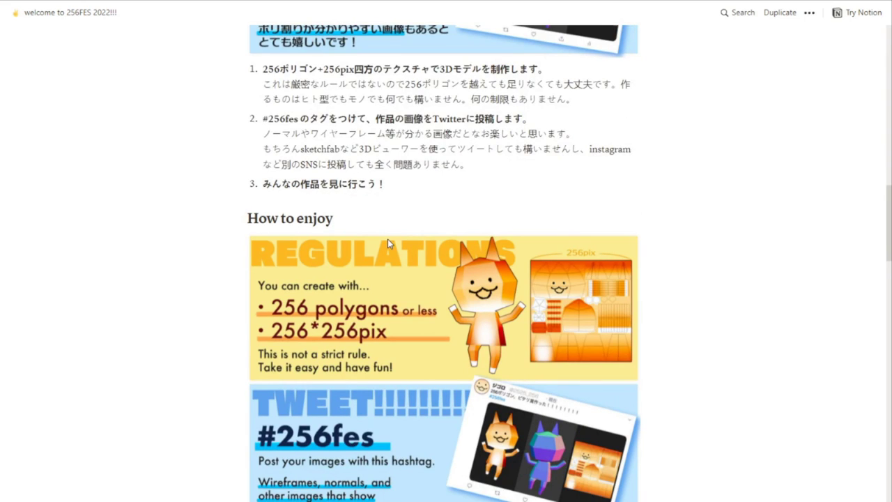
scroll(387, 239, "down", 2)
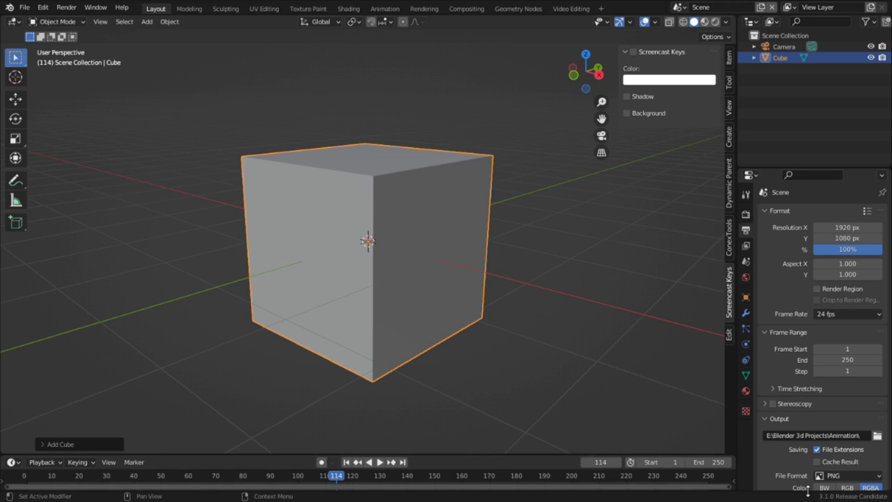
In Blender, show the scene statistics in the status bar and widen the 3D viewport
right_click(816, 499)
left_click(791, 457)
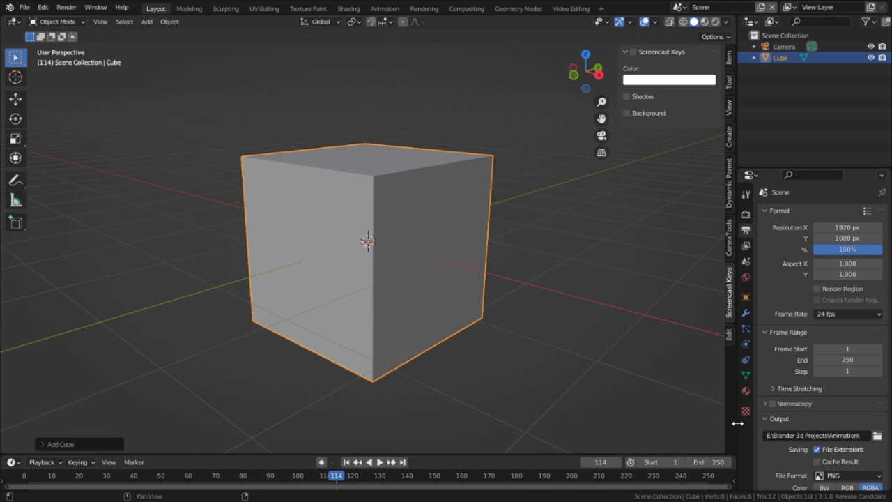
left_click_drag(738, 423, 808, 420)
middle_click_drag(660, 353, 622, 350)
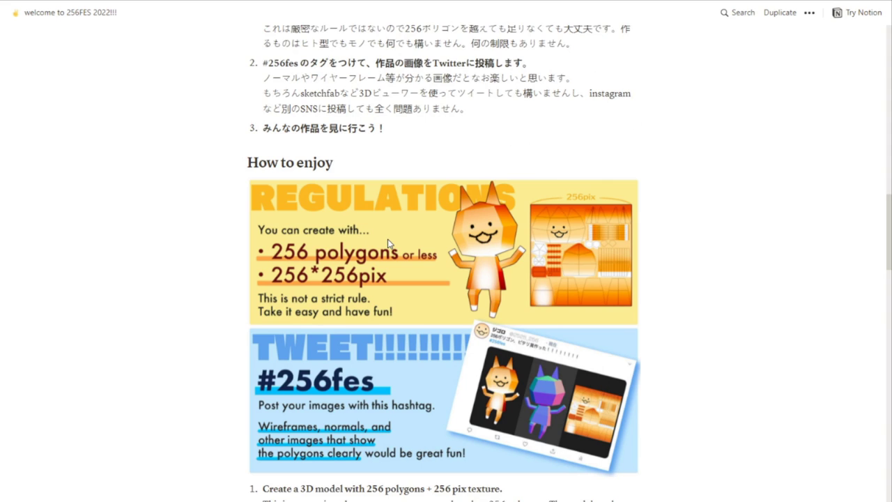
Return to the 256FES page and read the English regulations and the instructions for posting a model
scroll(387, 239, "down", 3)
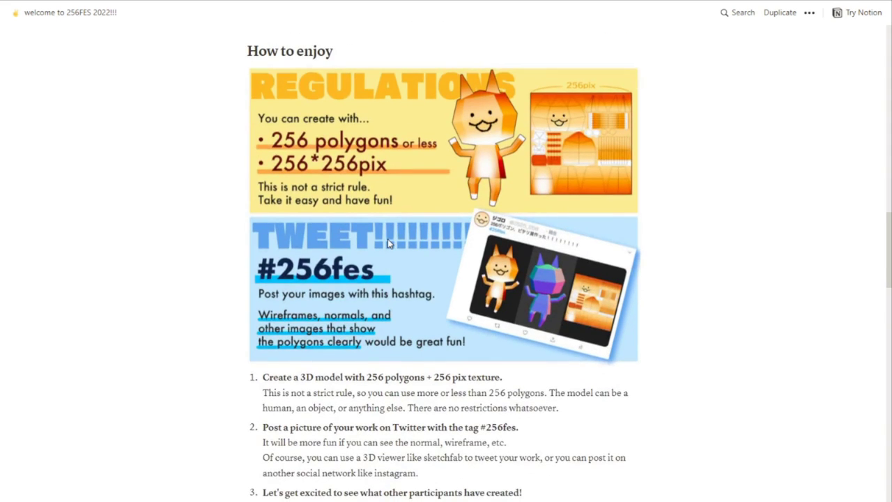
right_click(389, 242)
left_click(233, 320)
scroll(205, 297, "down", 1)
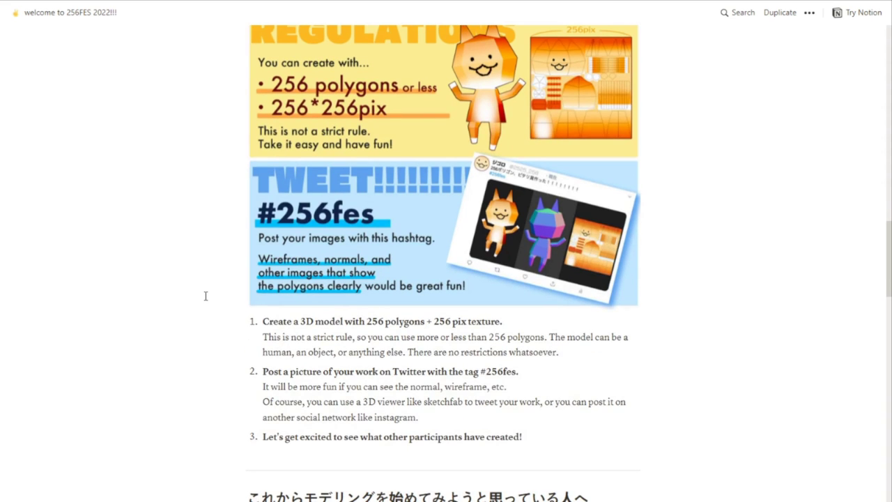
scroll(206, 296, "down", 2)
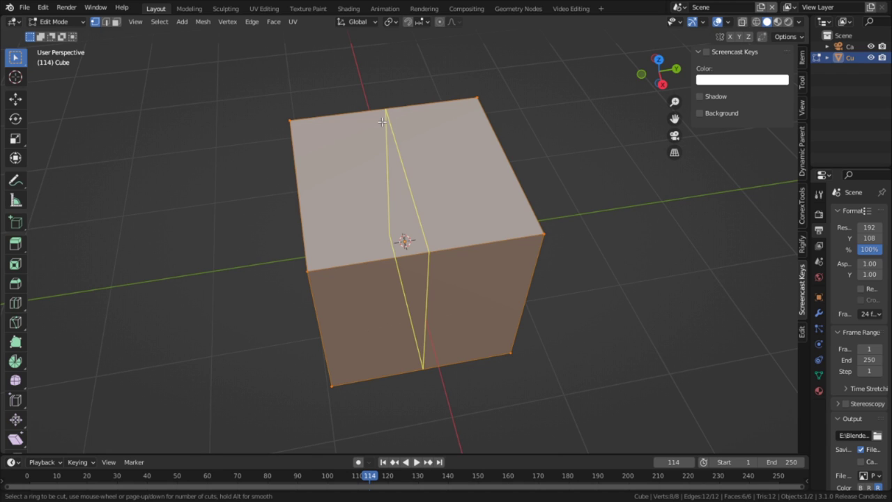
Add one centred loop cut across the cube's top and sides, parallel to the Y axis
key("Escape")
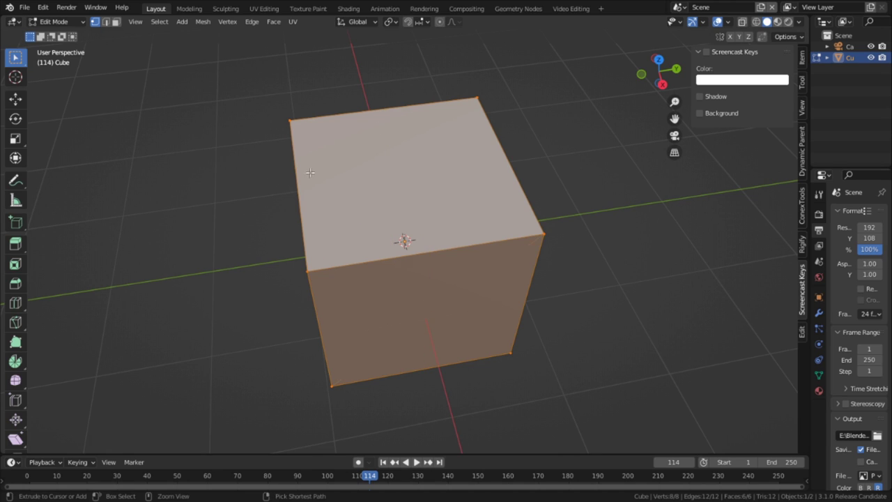
key("ctrl+r")
left_click(316, 202)
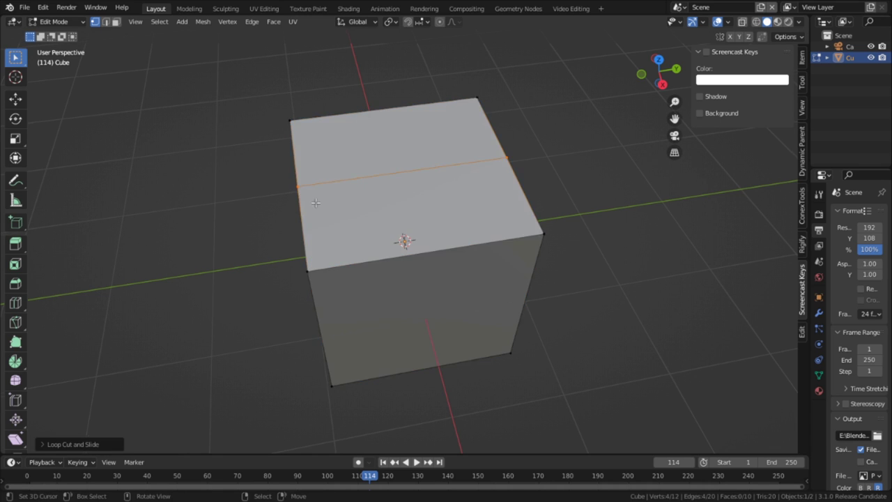
Scale the vertical edges of the cube's two X-facing sides inward along Y to narrow both sides
middle_click_drag(316, 202, 537, 229)
key("s")
key("y")
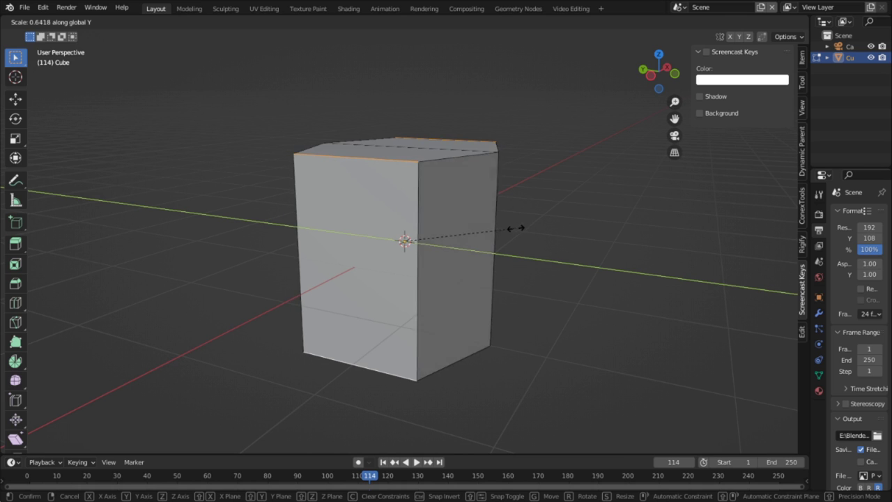
left_click(520, 226)
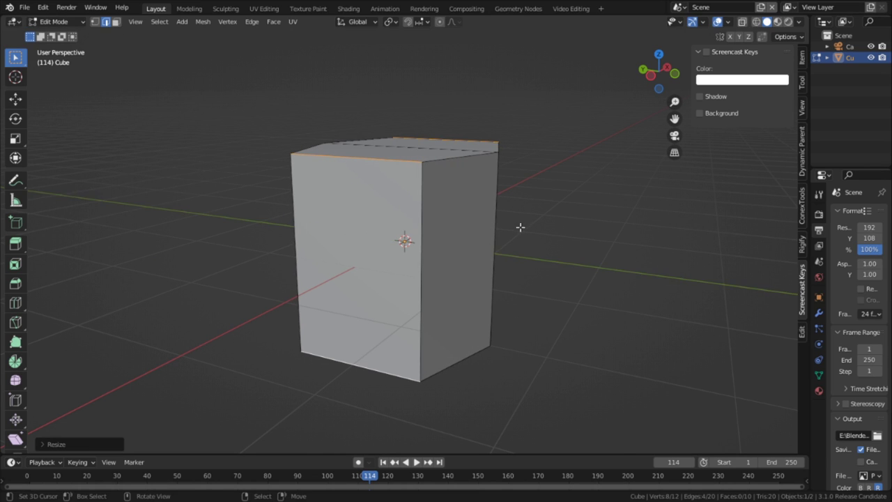
Add a horizontal loop cut around the block at mid-height
middle_click_drag(520, 227, 308, 249)
key("ctrl+r")
left_click(337, 255)
left_click(338, 255)
In the right orthographic view, move the front middle vertex outward and slightly down to form a pointed tip
key("KP_3")
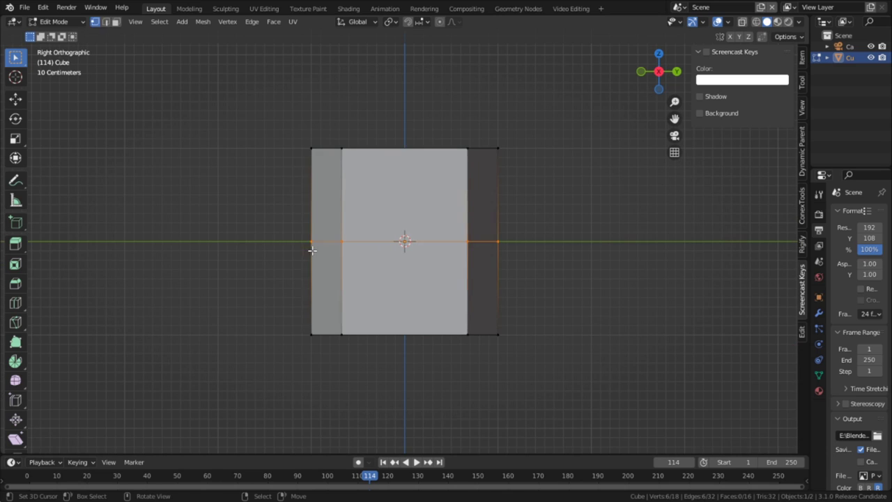
right_click(312, 250)
key("g")
left_click(109, 281)
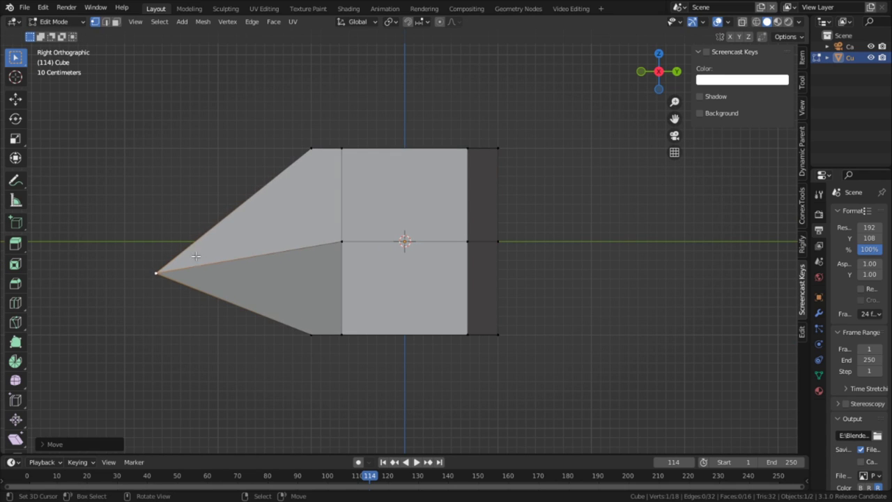
Insert a vertex on the upper sloped front edge and move it outward and about 0.2 m up
left_click(239, 211)
right_click(239, 211)
left_click(241, 184)
key("g")
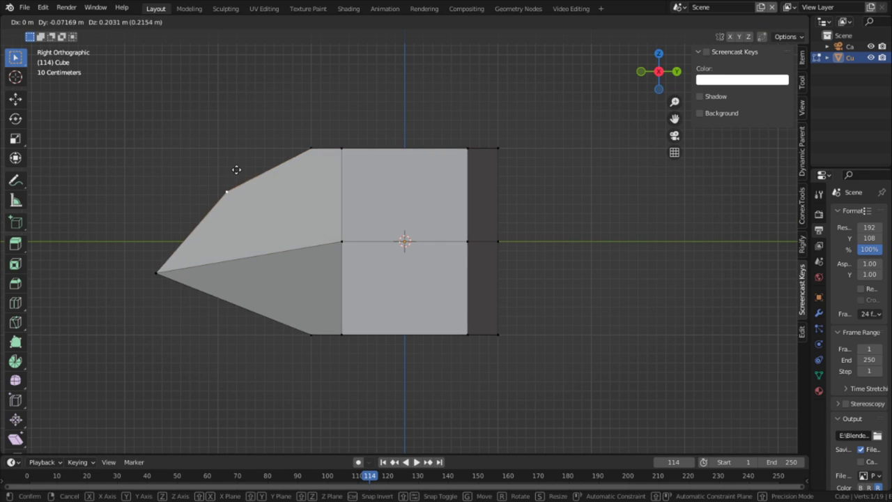
left_click(237, 170)
Insert a vertex on the lower sloped front edge and move the bottom front vertex inward and up
middle_click_drag(277, 217, 271, 285)
left_click(271, 285)
key("KP_3")
key("g")
left_click(327, 320)
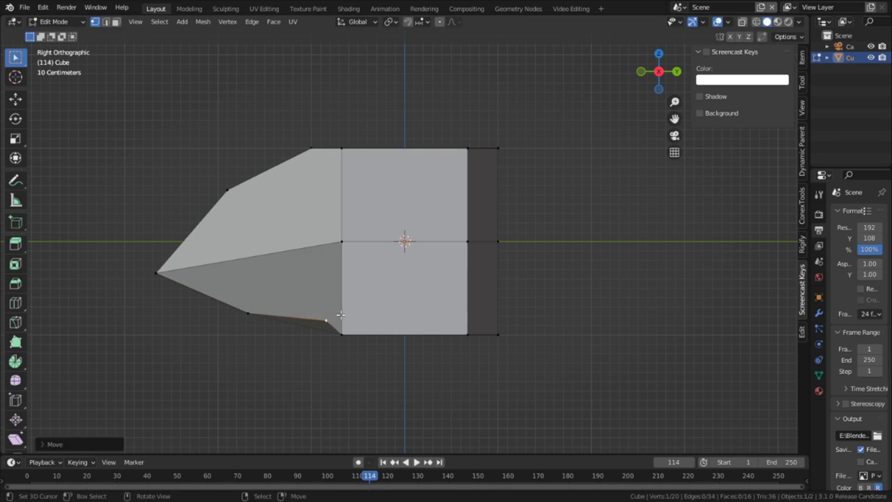
Try moving the bottom front vertex farther back and up, and undo the move
key("g")
left_click(360, 298)
key("ctrl+z")
Reposition the bottom front vertex and lower the top front centre vertex along the Z axis
key("g")
left_click(482, 195)
left_click(311, 148)
middle_click_drag(309, 174, 428, 207)
key("g")
key("z")
left_click(327, 231)
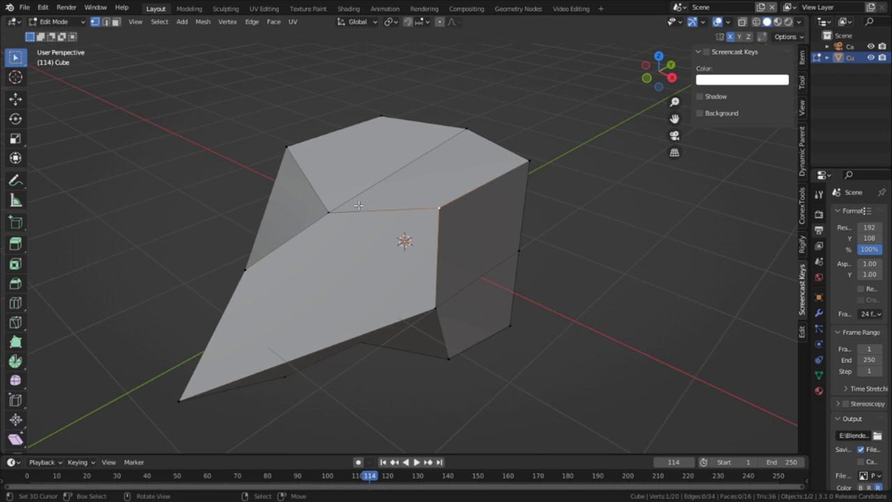
Connect the top front centre vertex and the front ridge vertex below it to the middle side vertices on both sides
middle_click_drag(337, 210, 368, 185)
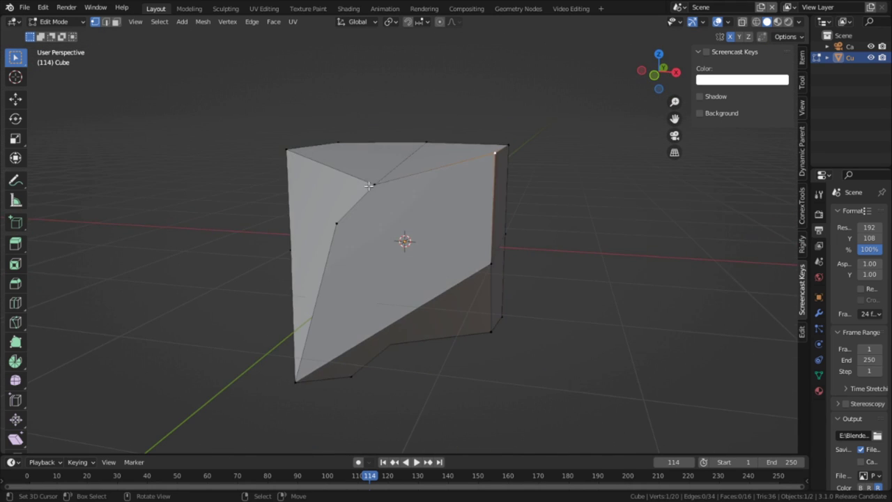
middle_click_drag(486, 258, 441, 204)
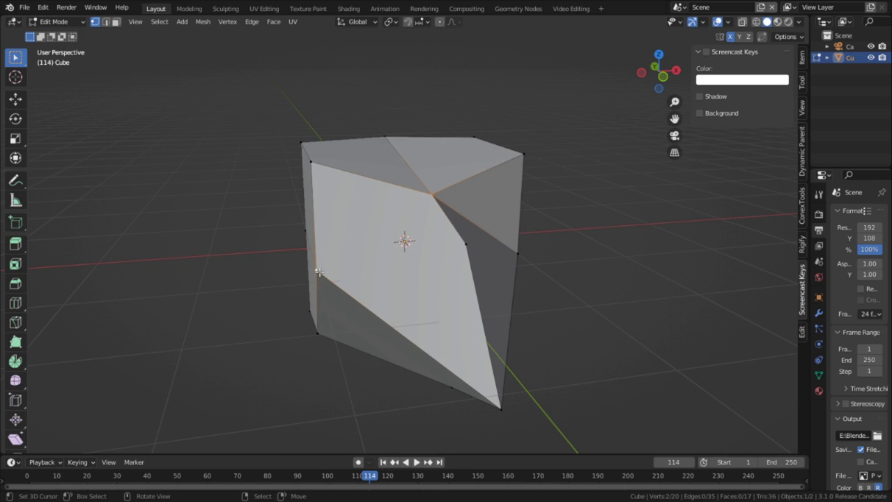
middle_click_drag(319, 271, 317, 203)
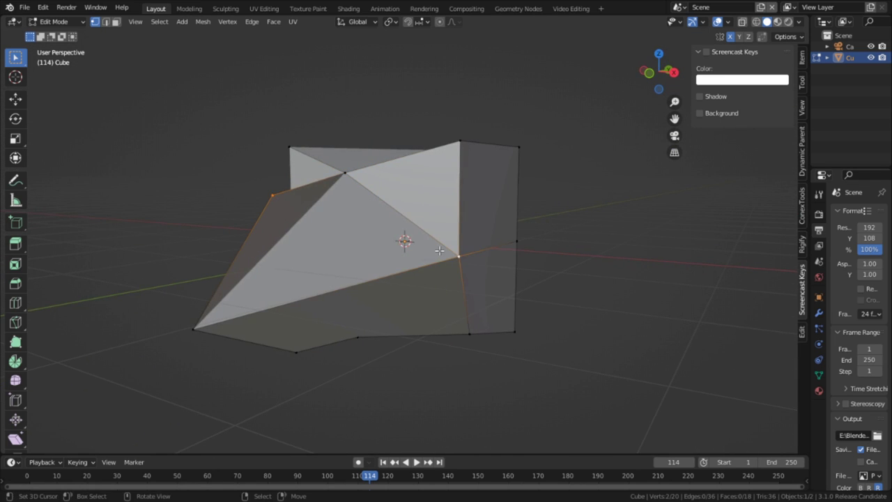
key("j")
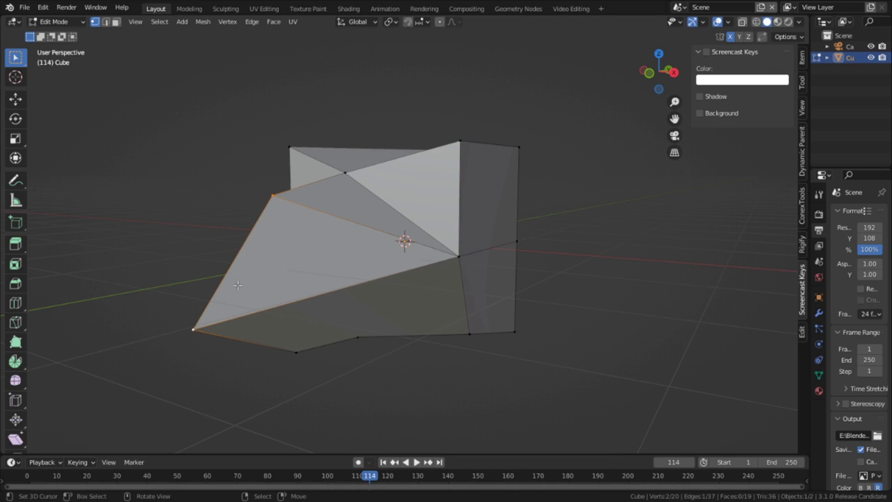
Move the head's lower side vertices about 0.22 m up and about 0.06 m forward in the right side view
middle_click_drag(245, 278, 408, 229)
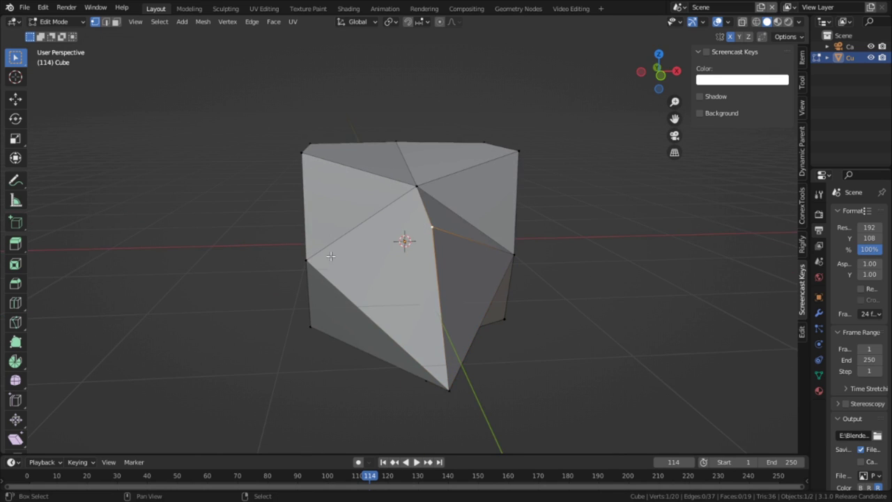
key("KP_3")
key("g")
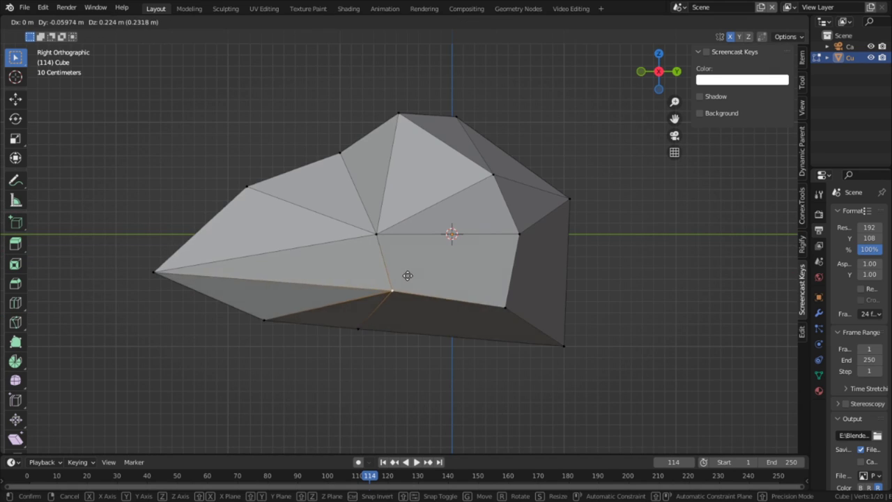
left_click(408, 275)
middle_click_drag(407, 275, 300, 279)
Rip the snout's front tip vertex to separate the upper and lower halves, leaving the new vertex in place
left_click(137, 282)
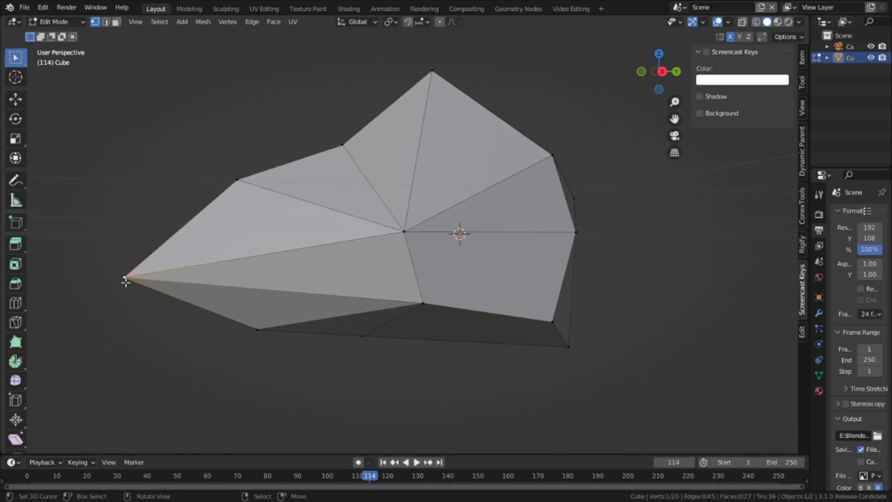
key("KP_3")
key("v")
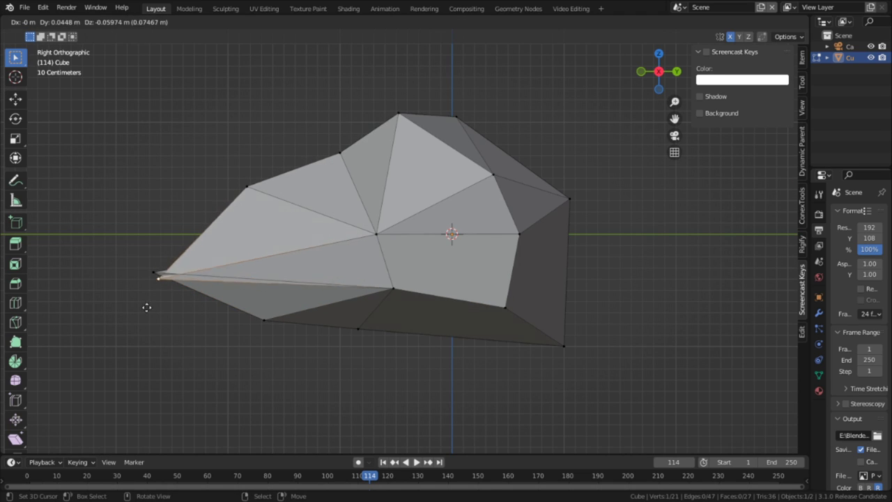
right_click(146, 281)
Isolate the two upper snout faces, close their open underside with a new face, and reveal the rest of the mesh
left_click(385, 268, "shift")
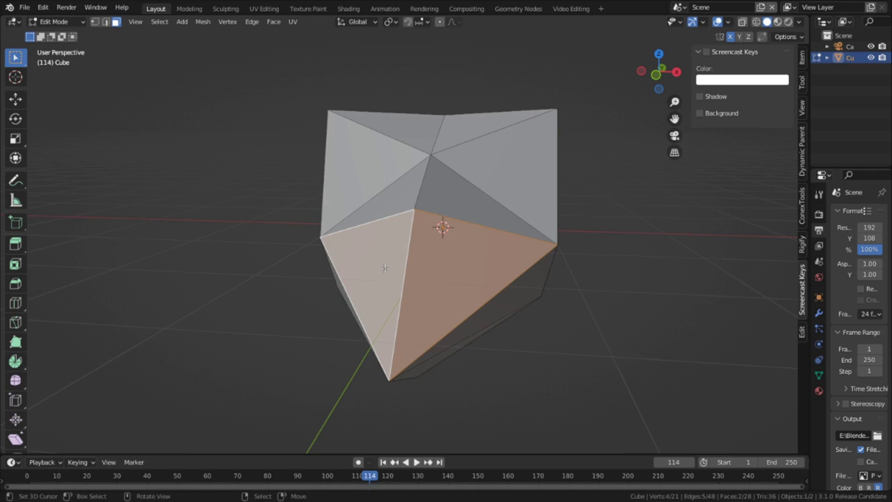
key("shift+h")
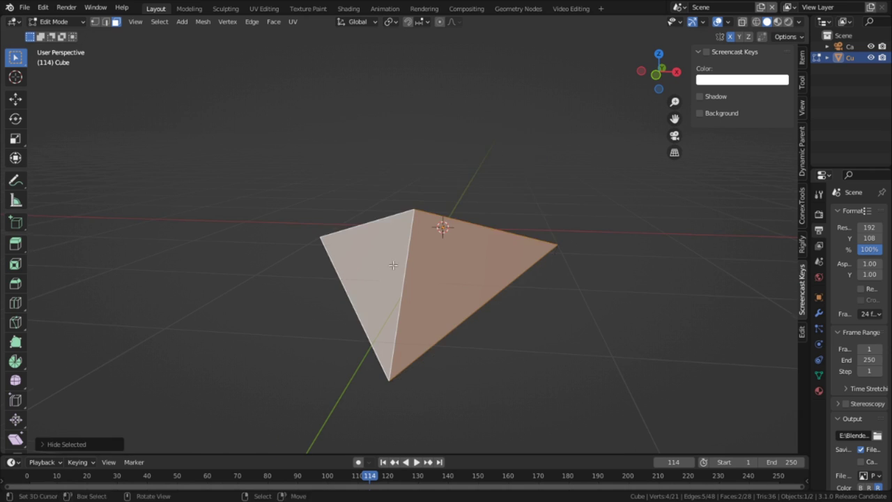
middle_click_drag(394, 263, 300, 227)
key("2")
left_click(299, 230)
left_click(286, 216, "shift")
key("f")
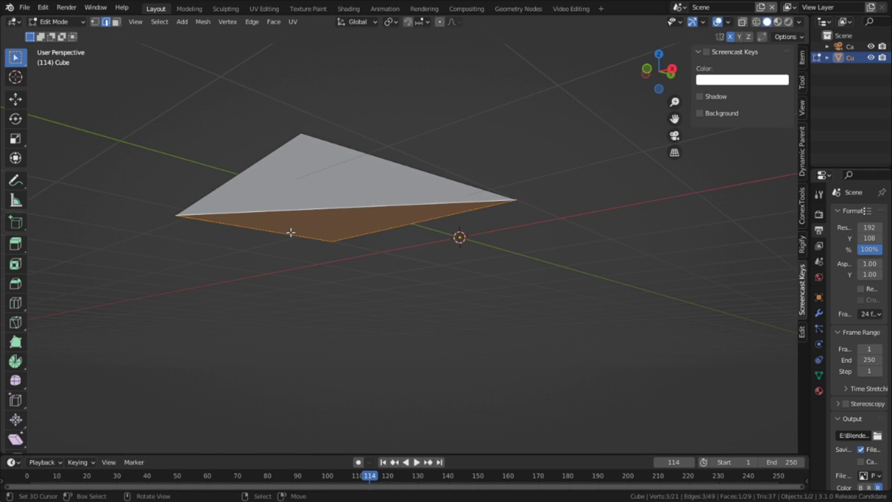
key("alt+h")
Connect the remaining lower side vertex to the front vertex on the bottom centre line, matching the opposite side
left_click(271, 301)
middle_click_drag(272, 301, 277, 318)
middle_click_drag(310, 282, 379, 243)
left_click(365, 246)
key("1")
left_click(334, 260)
left_click(440, 144, "shift")
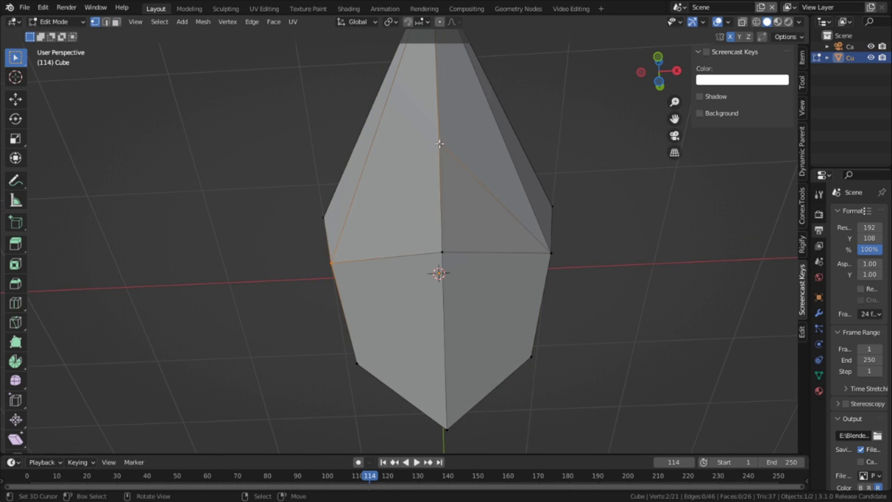
Isolate the lower snout faces and fill their open top with a new face
middle_click_drag(439, 143, 425, 230)
key("3")
left_click(464, 302)
middle_click_drag(464, 302, 434, 292)
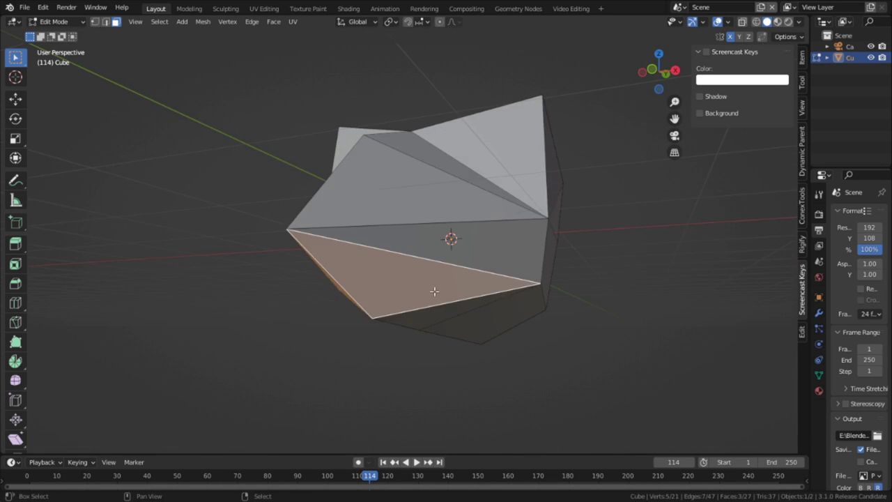
left_click(436, 257, "shift")
key("shift+h")
middle_click_drag(436, 258, 411, 287)
key("2")
left_click(381, 268)
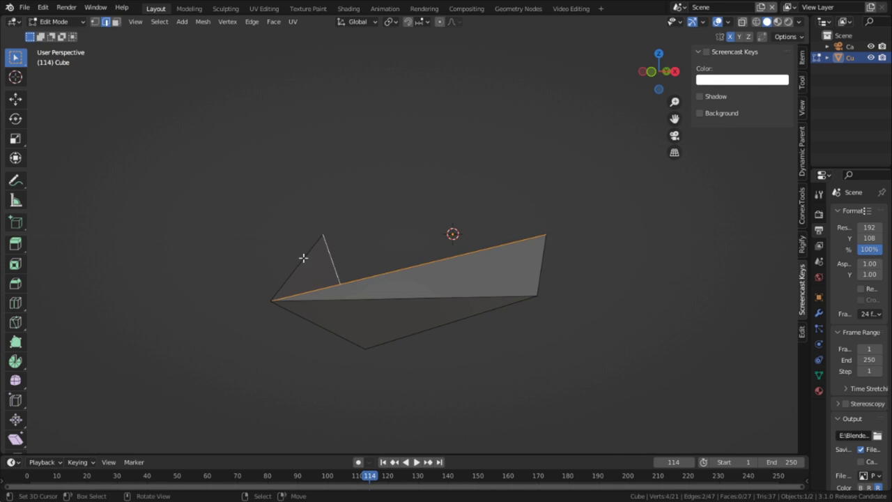
left_click(303, 258)
left_click(372, 272, "shift")
Mark the two selected edges between the top front centre vertex and the middle side vertices as sharp
key("ctrl+e")
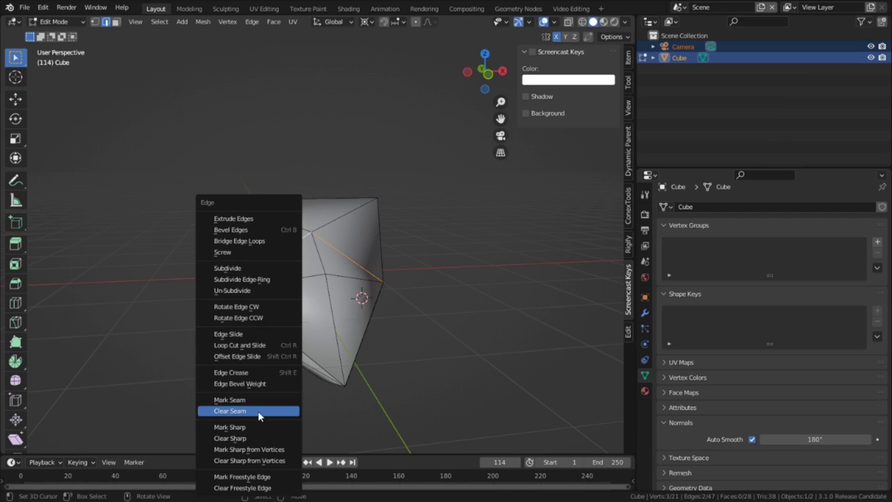
left_click(258, 427)
middle_click_drag(258, 426, 310, 313)
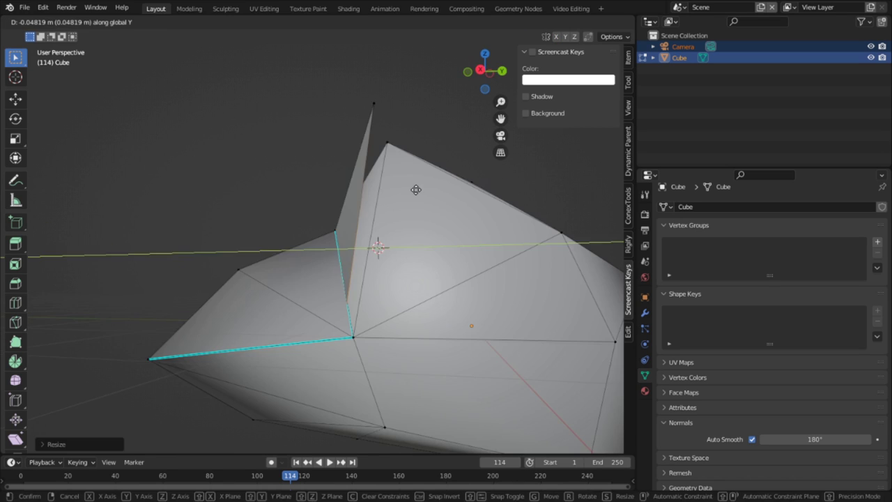
Shift the flat upright piece beside the brow along global Y and move the end edge of the strip on top of the head
left_click(506, 231)
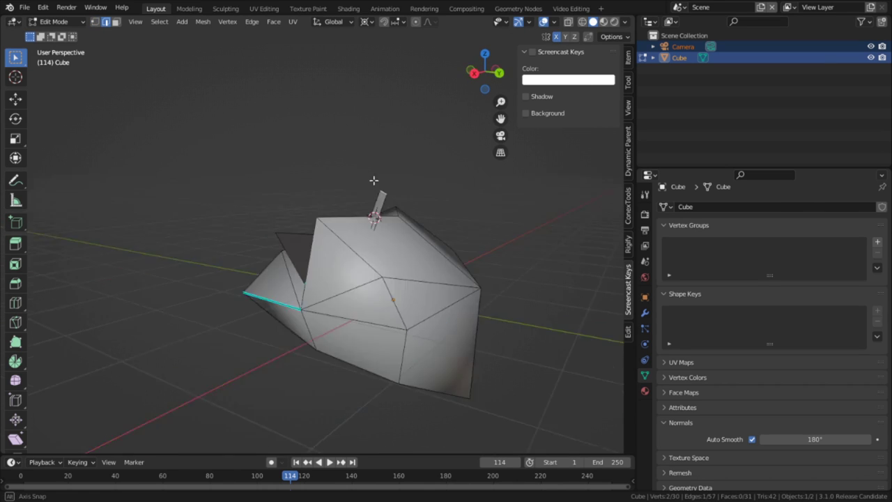
middle_click_drag(372, 184, 397, 177)
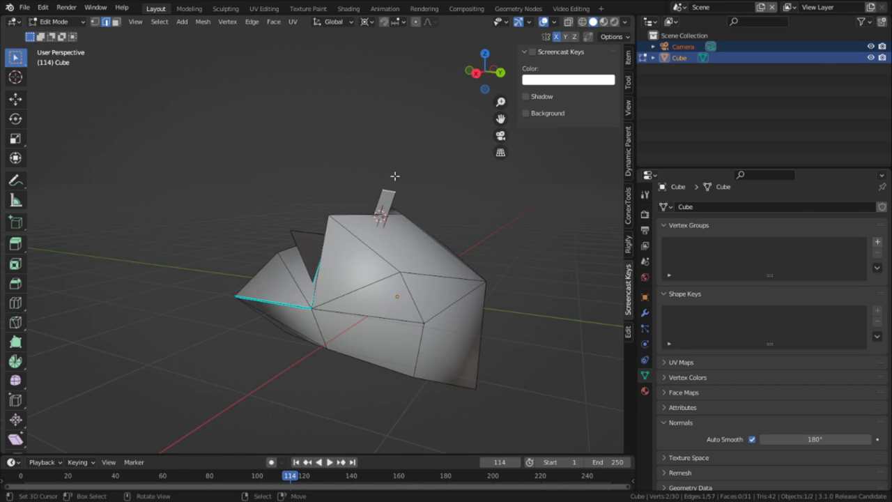
key("g")
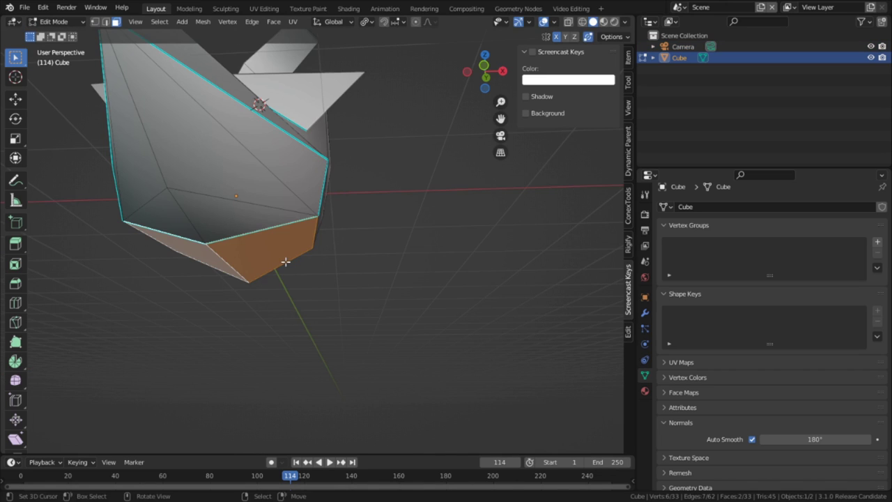
Duplicate the head's two underside faces straight down along Z and scale the body geometry below the head
key("shift+d")
key("z")
left_click(285, 286)
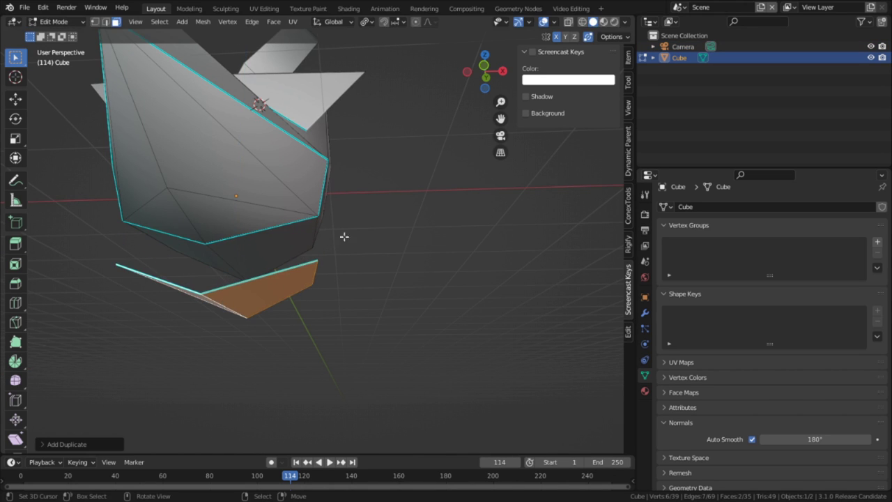
key("s")
key("z")
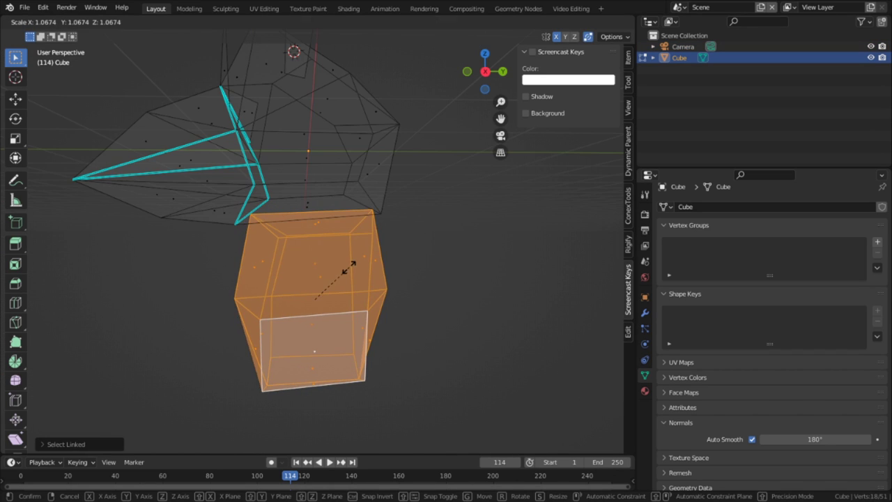
key("z")
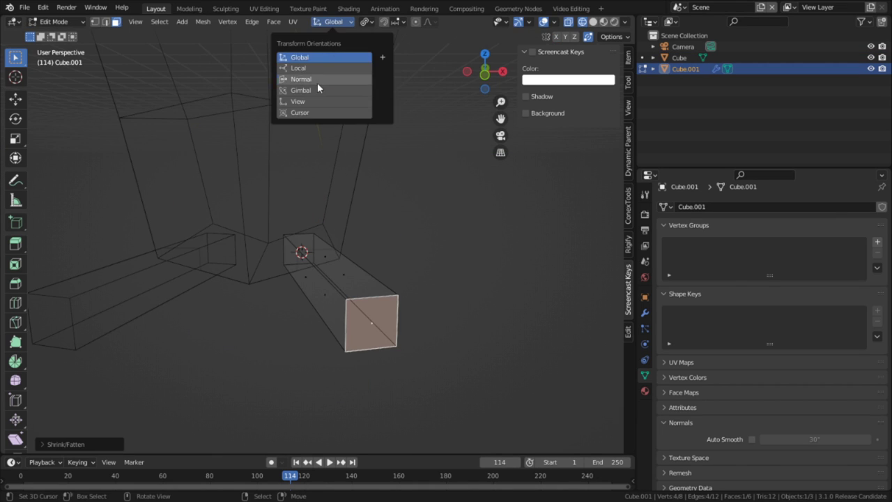
Set the transform orientation to Normal and scale the foot block's front end face along its X axis
left_click(307, 84)
key("s")
key("x")
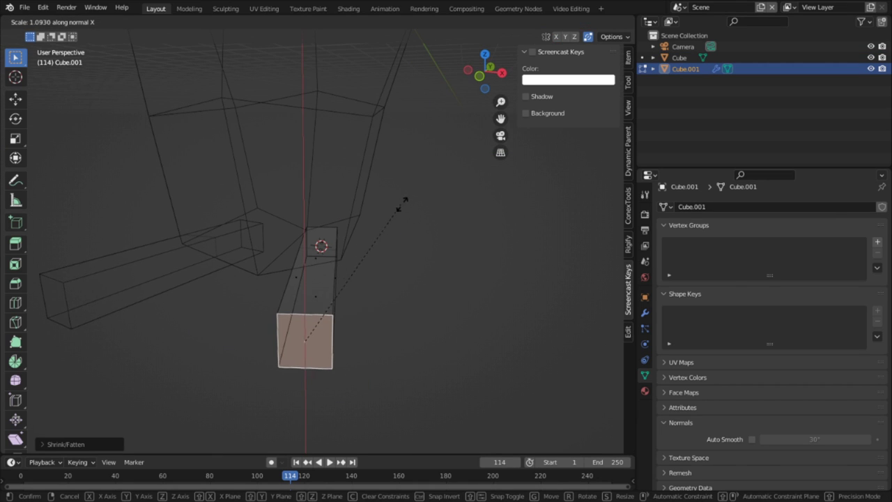
key("z")
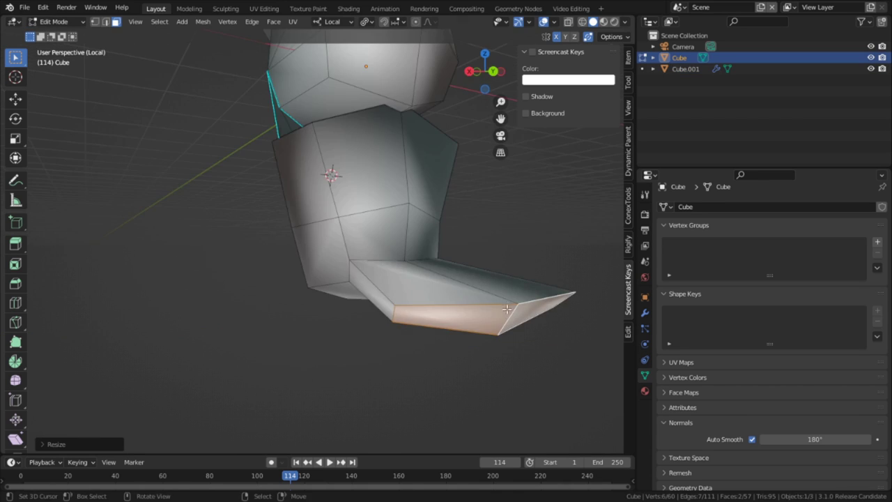
Move the tail's two end faces slightly closer to the body in the right side view
middle_click_drag(507, 310, 404, 305)
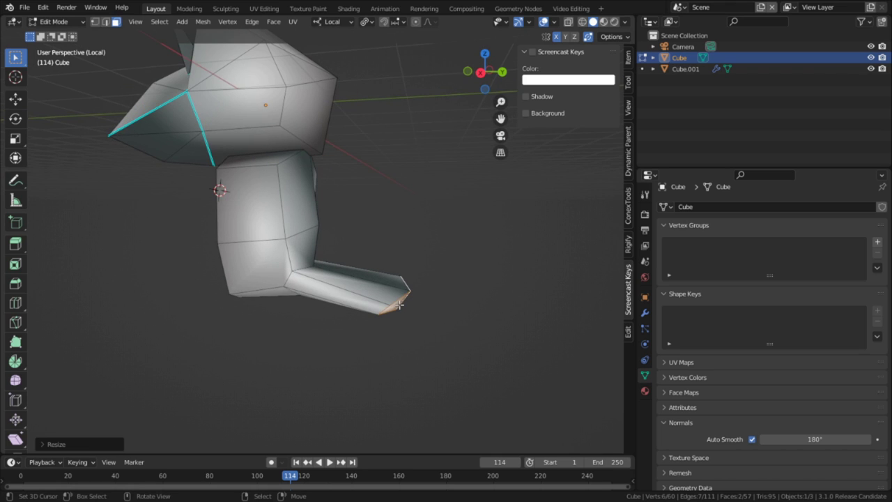
key("KP_3")
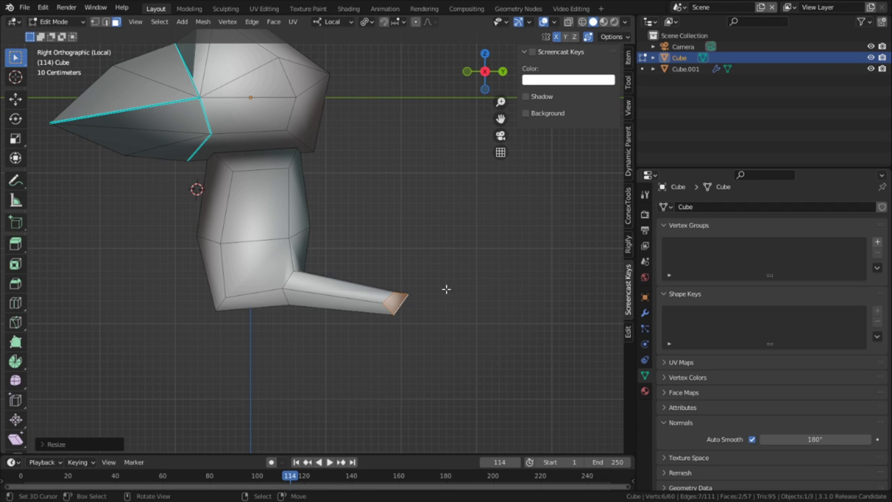
key("g")
left_click(420, 286)
Select the middle section of the tail and raise it along Z with proportional editing
middle_click_drag(452, 278, 376, 303)
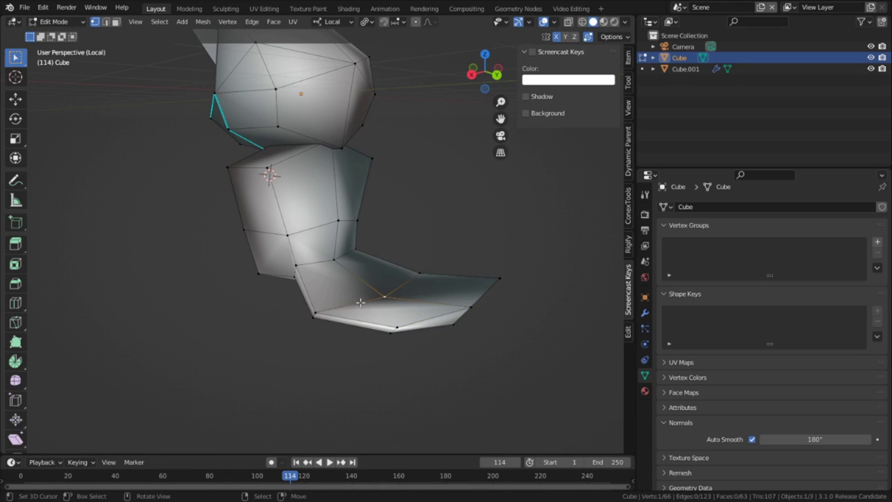
left_click(348, 309, "shift")
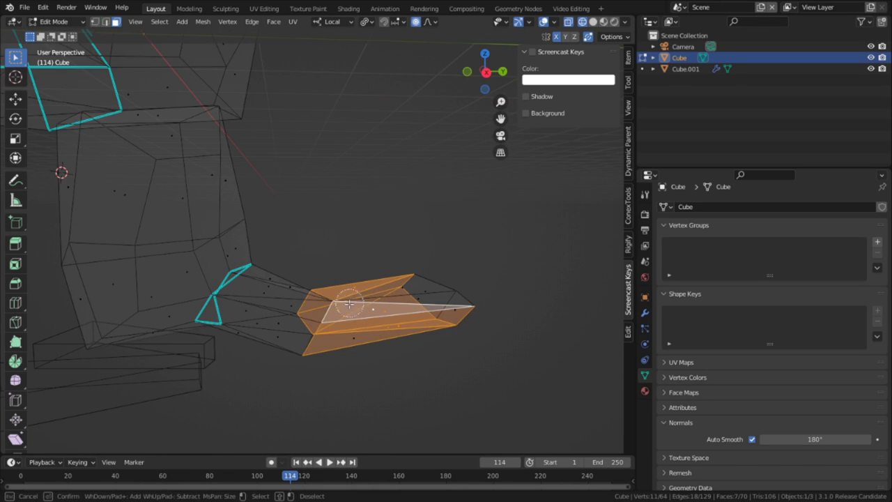
key("g")
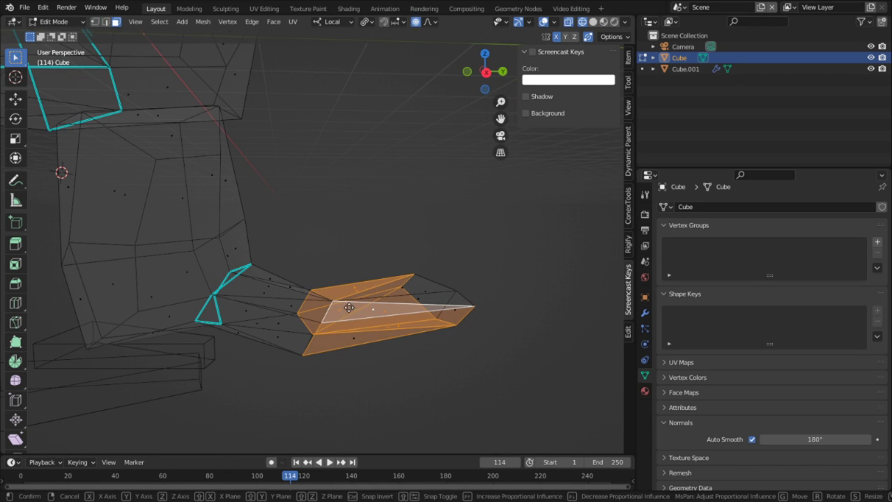
key("z")
left_click(349, 269)
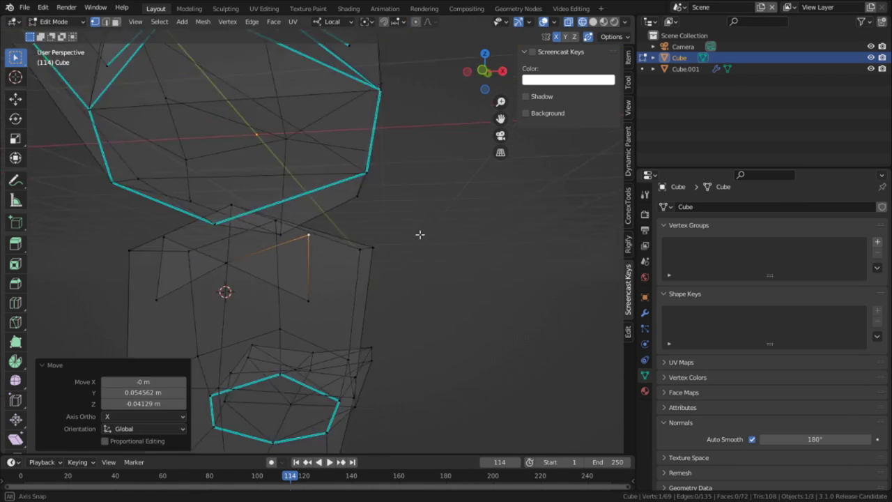
Return the viewport to solid shading and examine the whole character from different sides
left_click(593, 22)
scroll(430, 213, "down", 5)
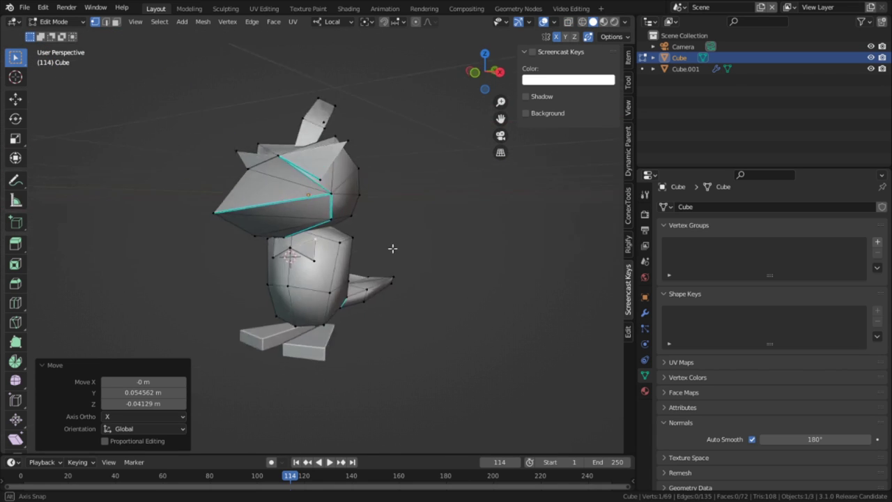
middle_click_drag(393, 249, 307, 247)
Subdivide the foot's two long top edges and slide the new cross edge a little over halfway toward the heel
right_click(285, 159)
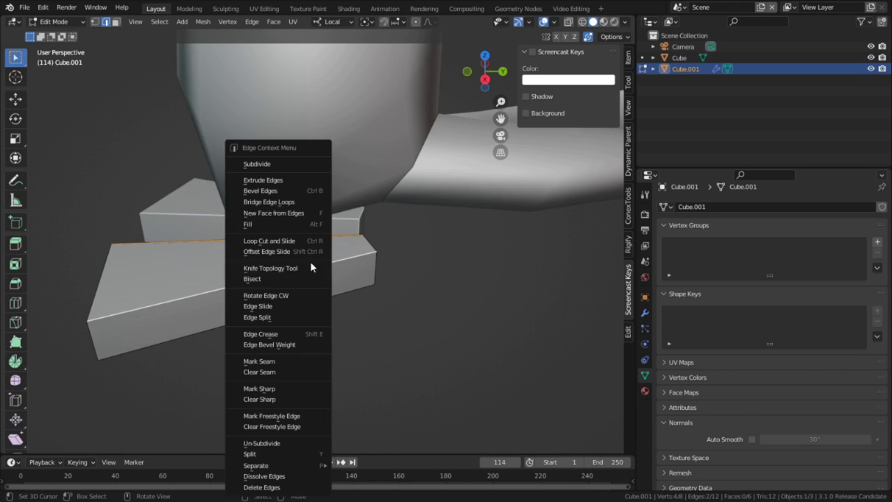
left_click(289, 161)
left_click(239, 252)
key("g")
key("g")
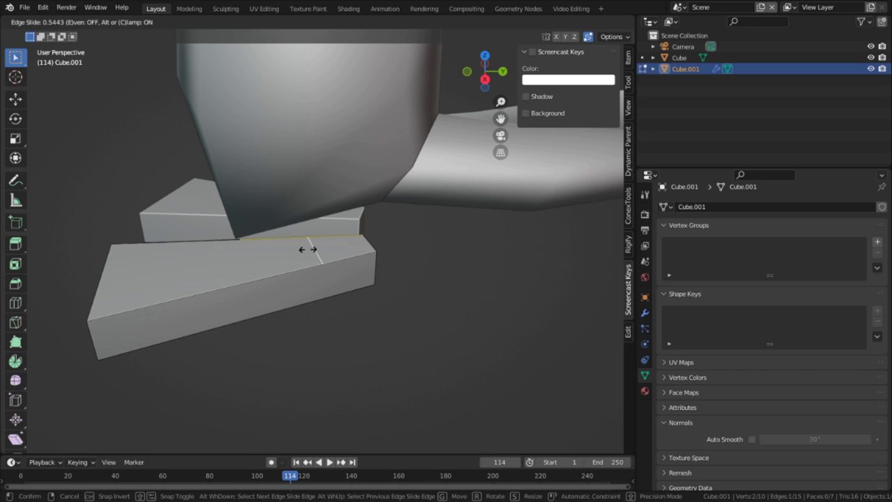
left_click(311, 250)
Extrude the small heel face on top of the foot upward to form the ankle
key("3")
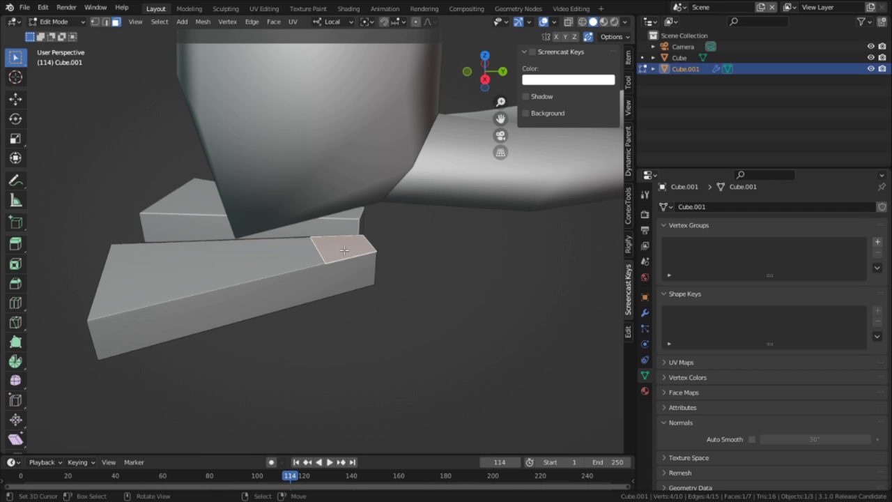
middle_click_drag(343, 250, 311, 223)
key("e")
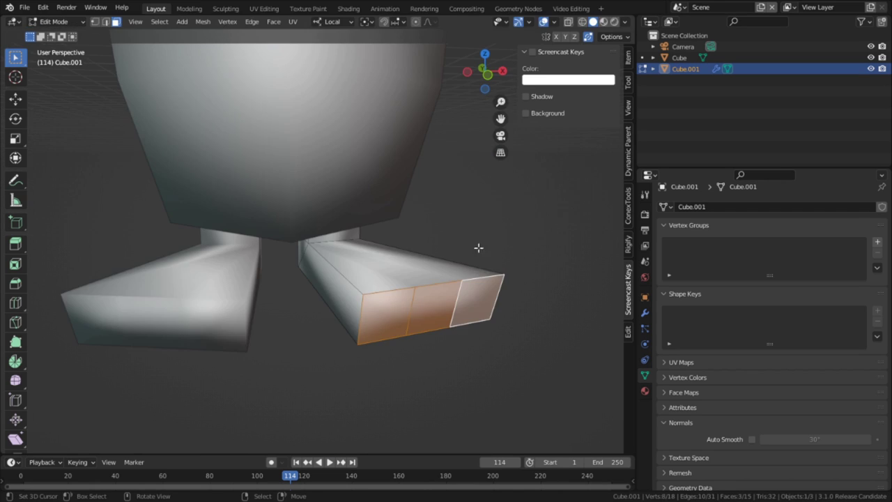
Try to form toes by insetting the foot's three front faces individually, with about 0.038 m thickness and 0.18 m depth
key("i")
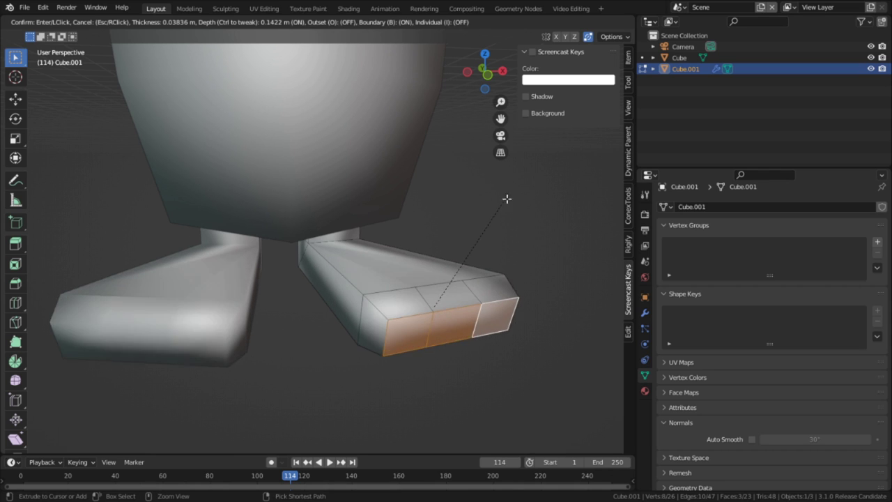
left_click(509, 195, "ctrl")
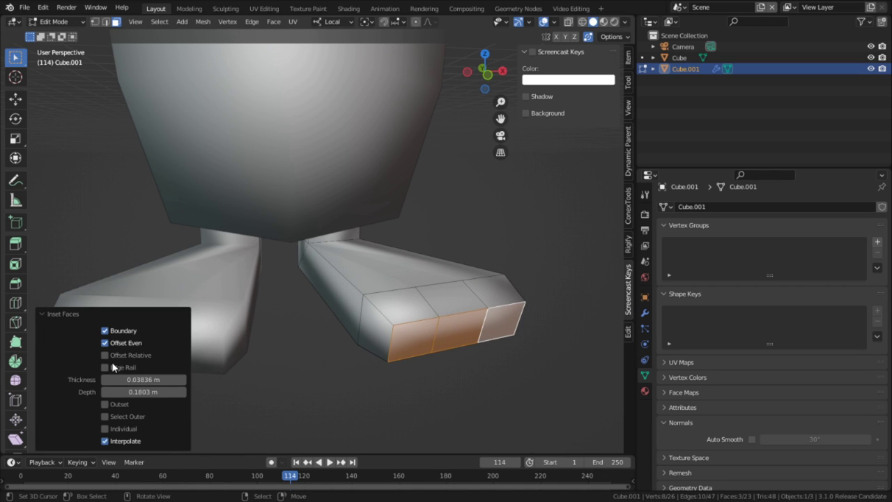
left_click(105, 428)
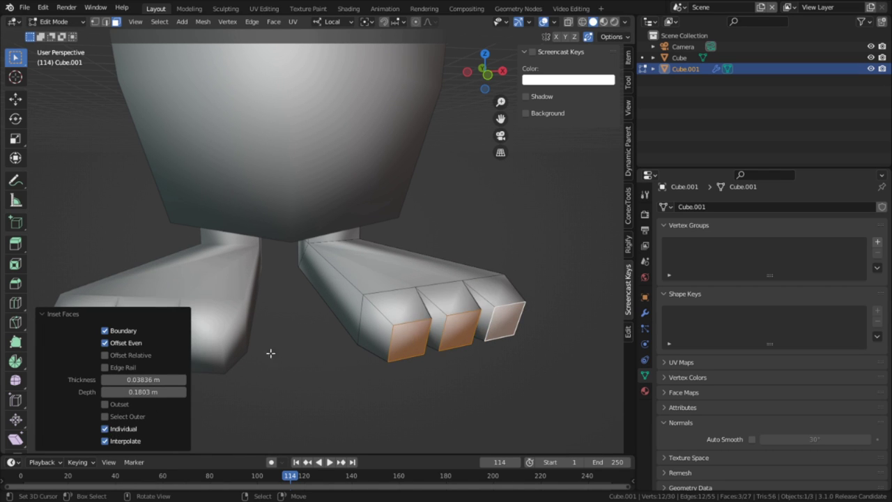
middle_click_drag(271, 354, 340, 303)
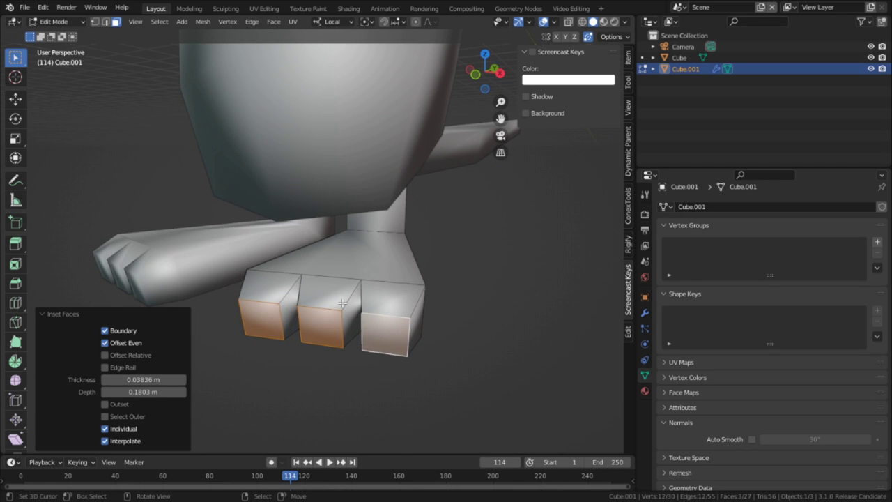
Dissolve the vertical edges dividing the front of the foot so it becomes a single face
key("a")
key("Tab")
key("3")
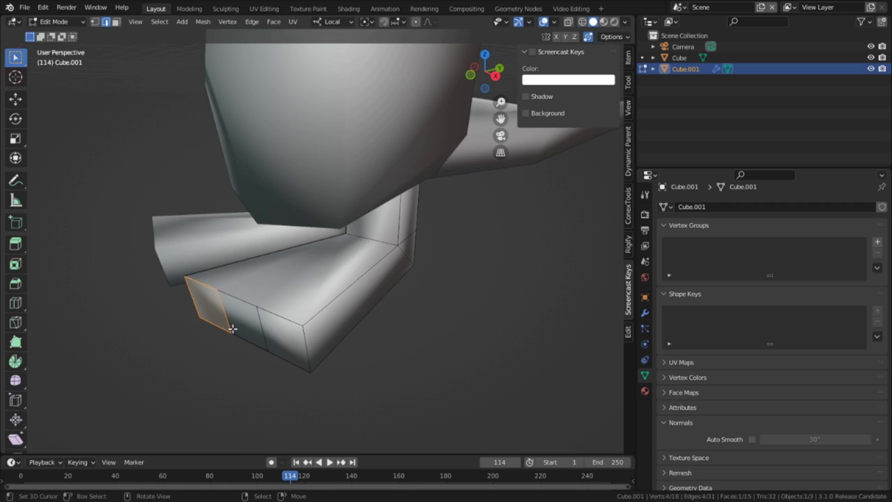
key("x")
left_click(258, 321)
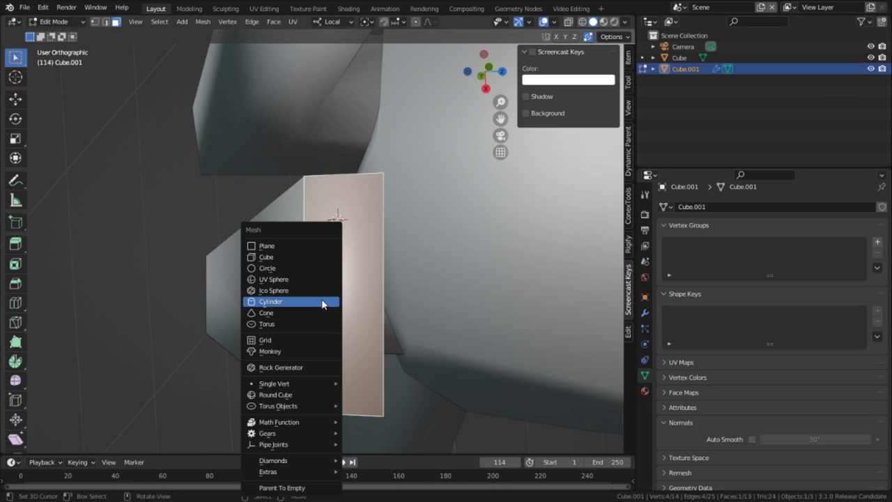
Add a three-vertex circle with N-Gon fill at the front of the foot as the base of a claw
left_click(291, 269)
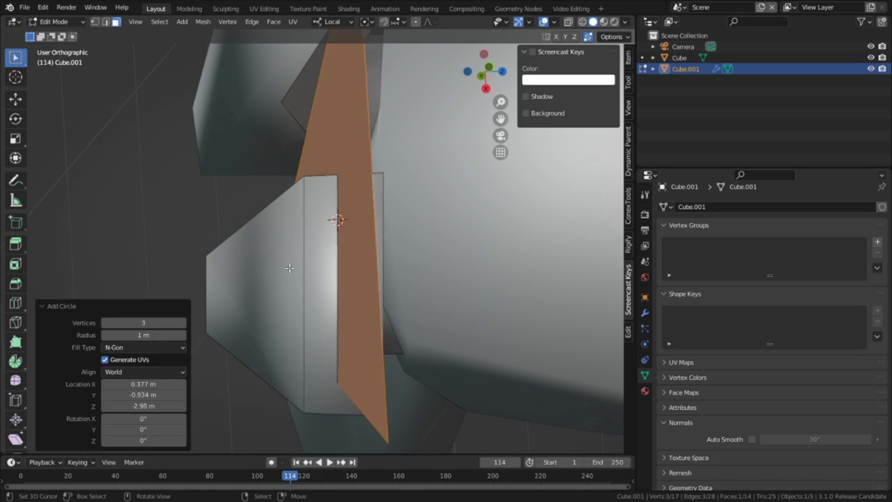
left_click(148, 347)
left_click(134, 372)
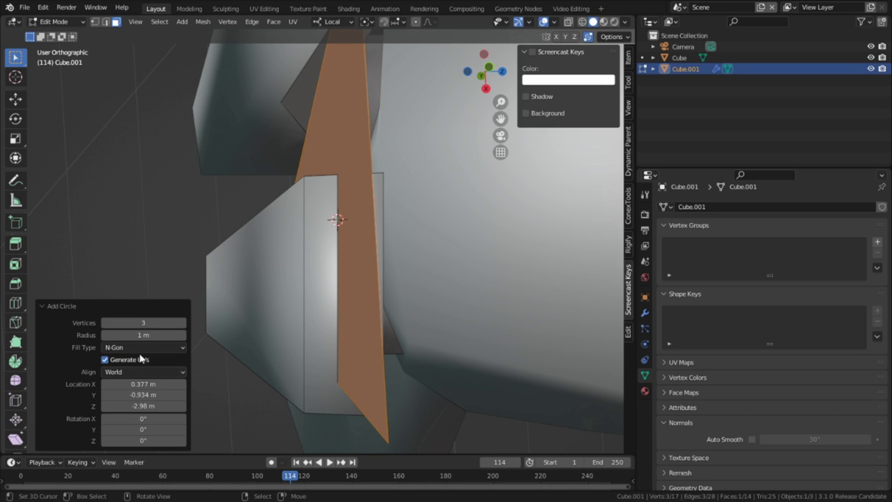
left_click(134, 373)
left_click(133, 384)
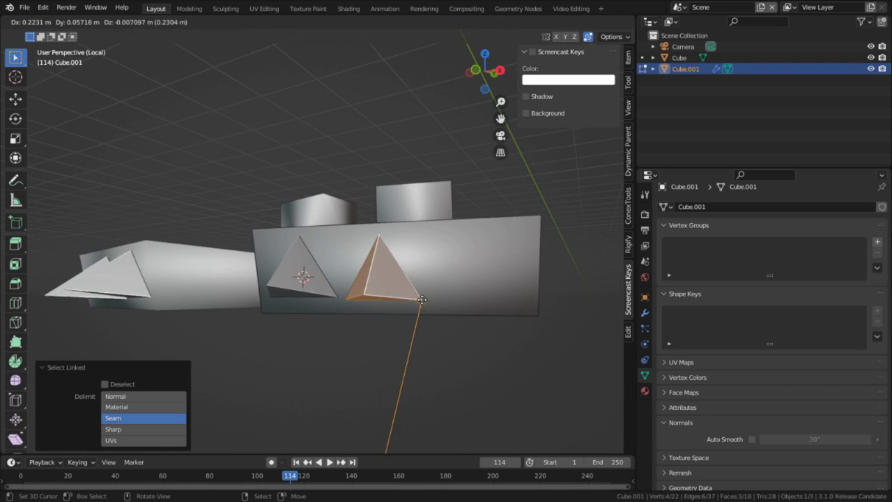
Duplicate the claw pyramid across the foot's front, spacing the copies about 0.23 m apart, to make three claws
left_click(422, 299)
key("shift+d")
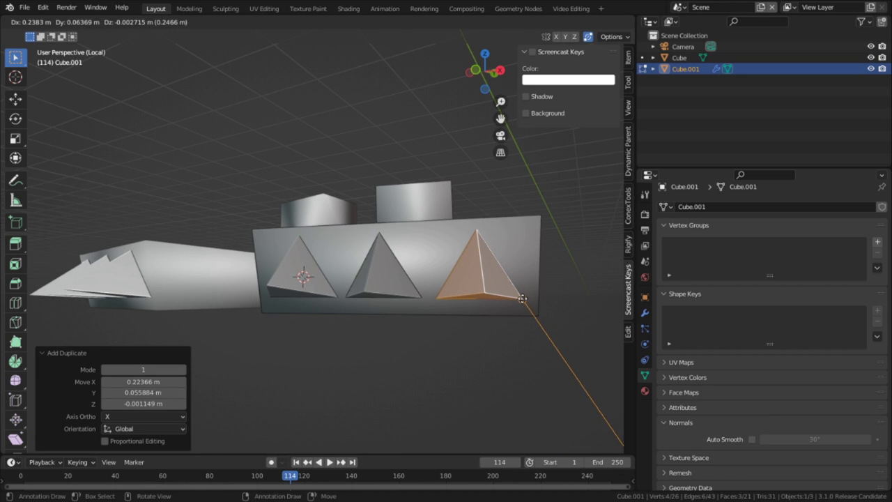
left_click(522, 298)
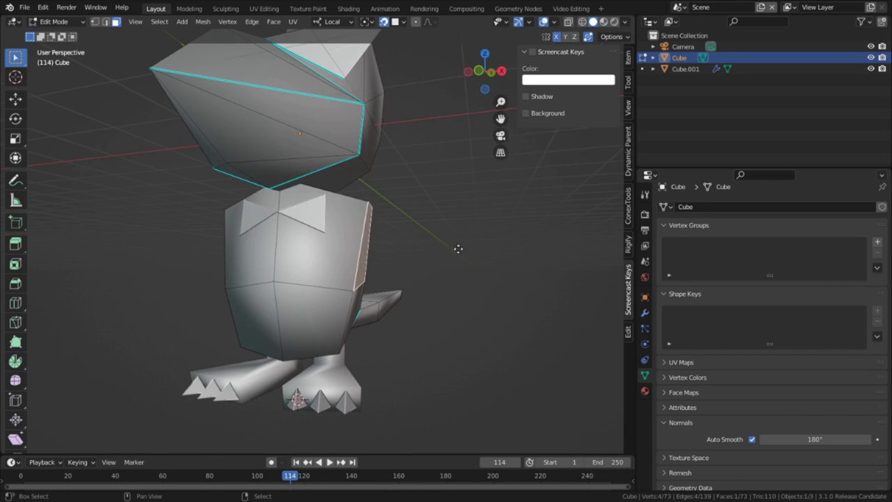
Duplicate the body's upper side face as a separate arm piece and extrude its bottom edge about 0.58 m forward and 0.92 m down
key("shift+d")
left_click(471, 246)
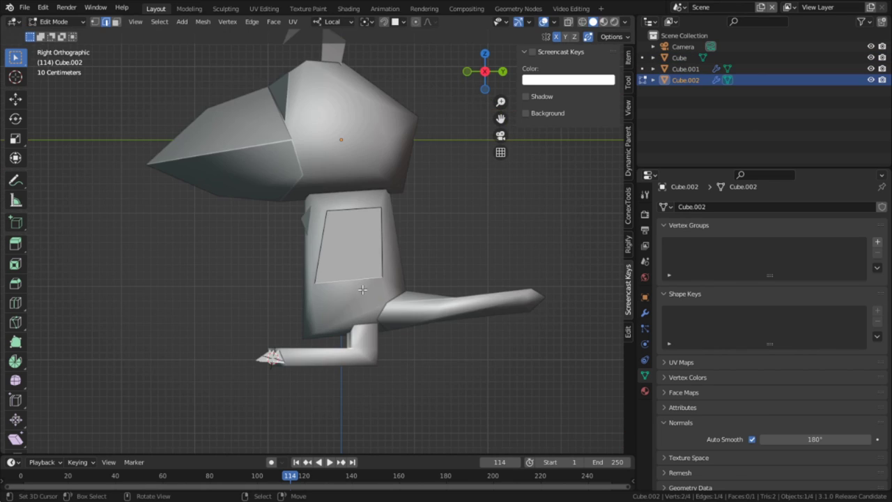
key("g")
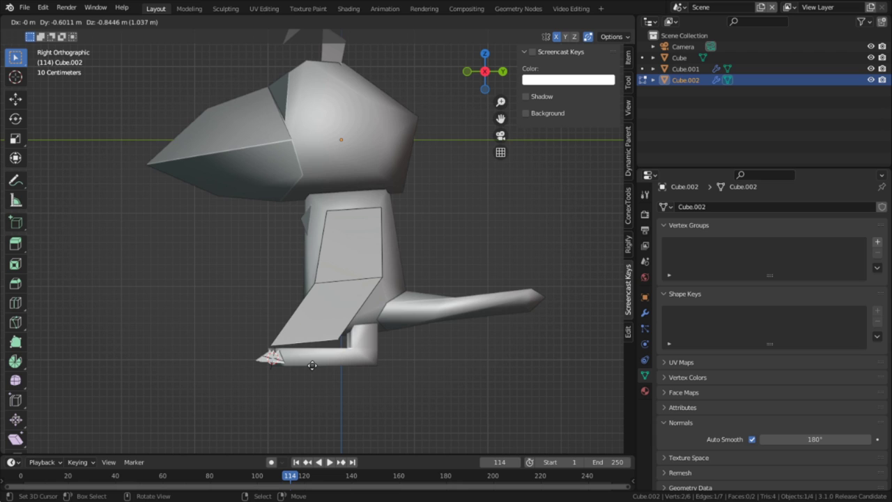
left_click(314, 371)
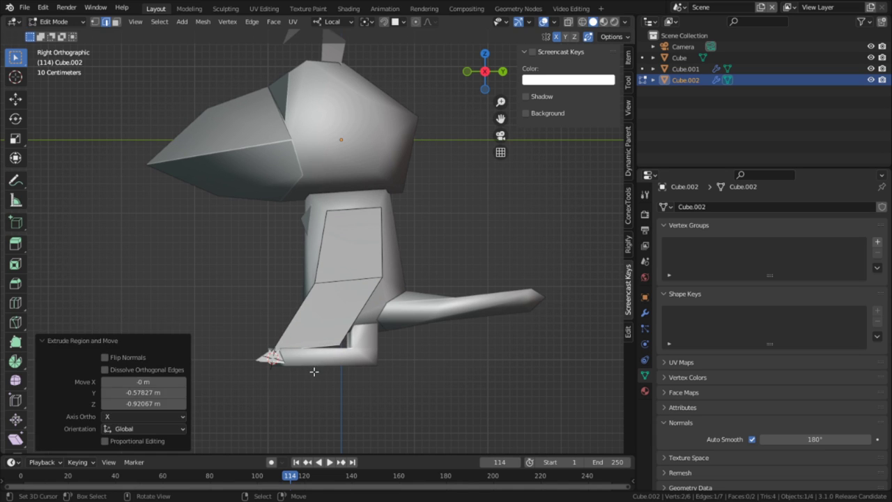
Extrude the upper and lower arm faces together outward by about 0.44 m along their normal
key("3")
left_click(331, 300)
left_click(342, 259, "shift")
middle_click_drag(327, 279, 384, 299)
key("e")
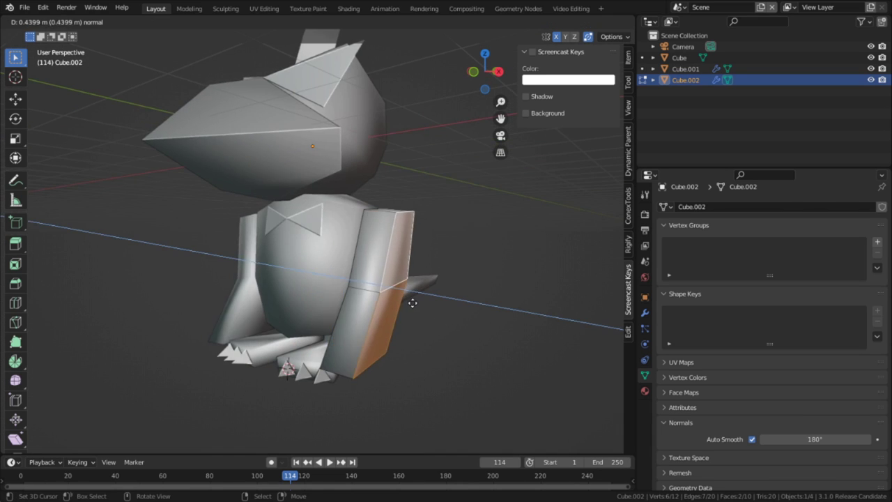
Bevel the front elbow edge of the arm with a single segment
key("2")
scroll(380, 307, "up", 3)
left_click(360, 316)
key("ctrl+b")
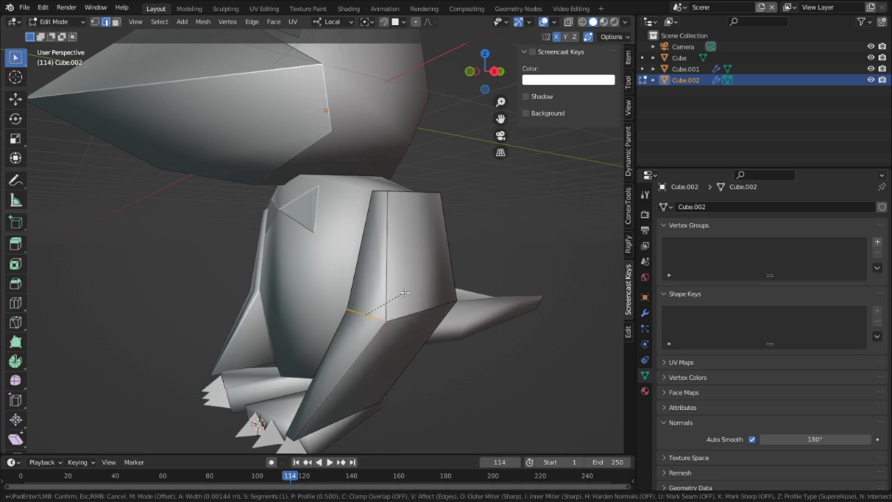
left_click(419, 286)
Isolate the arm and slide the elbow bevel's tip vertices along their edges to the back of the elbow
key("1")
left_click(409, 312)
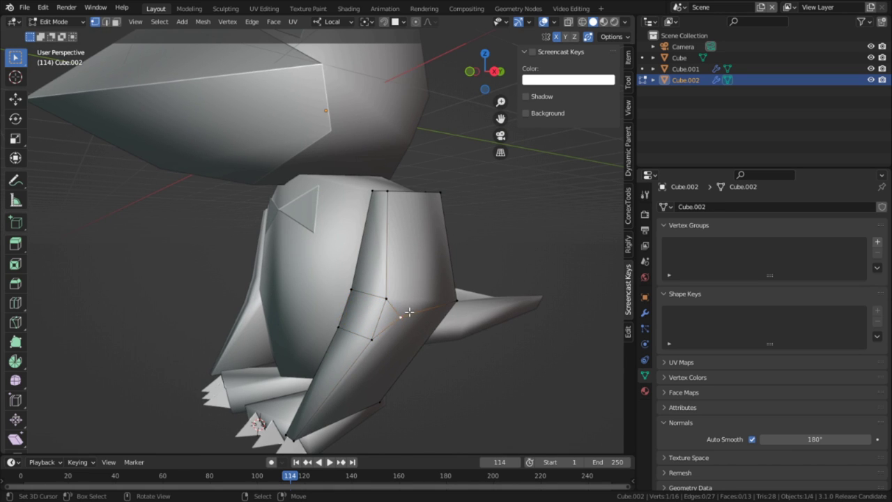
key("KP_Divide")
key("shift+v")
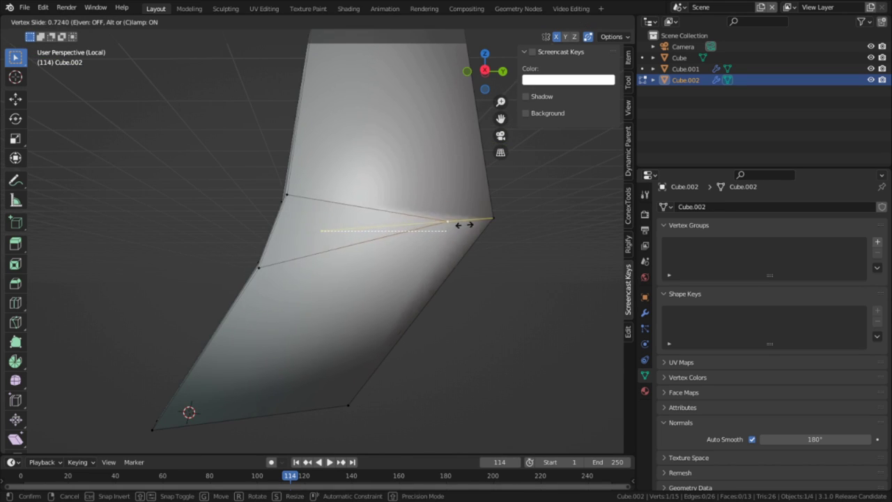
left_click(531, 223)
middle_click_drag(531, 222, 369, 249)
left_click(369, 249)
key("g")
key("g")
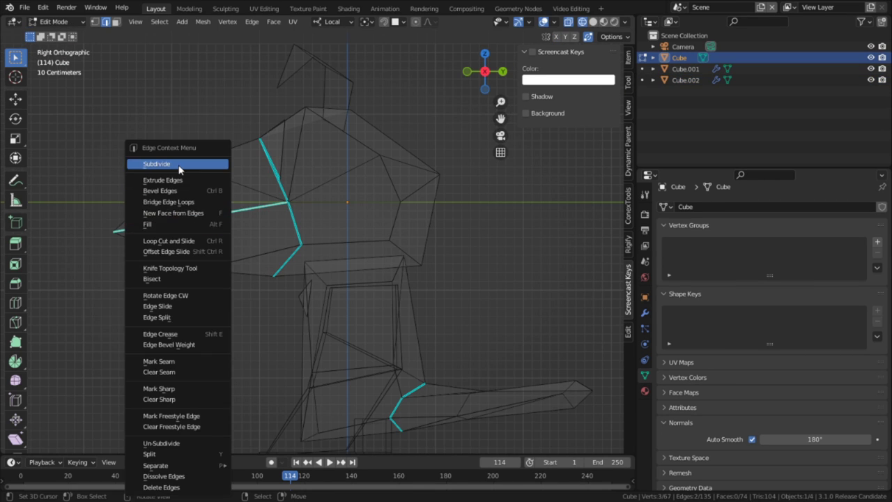
Subdivide the beak's long side edges with one cut and triangulate the adjoining beak faces
left_click(179, 167)
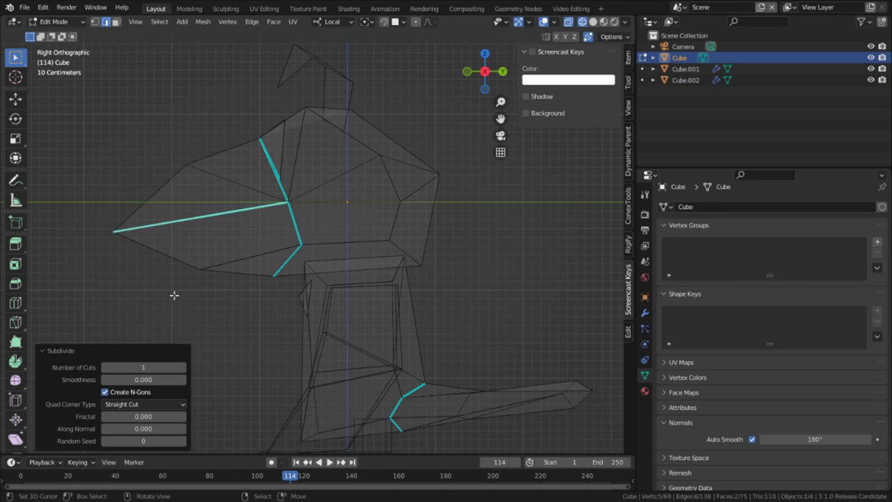
key("3")
left_click(213, 247)
middle_click_drag(214, 251, 224, 295)
left_click(225, 266, "shift")
key("ctrl+t")
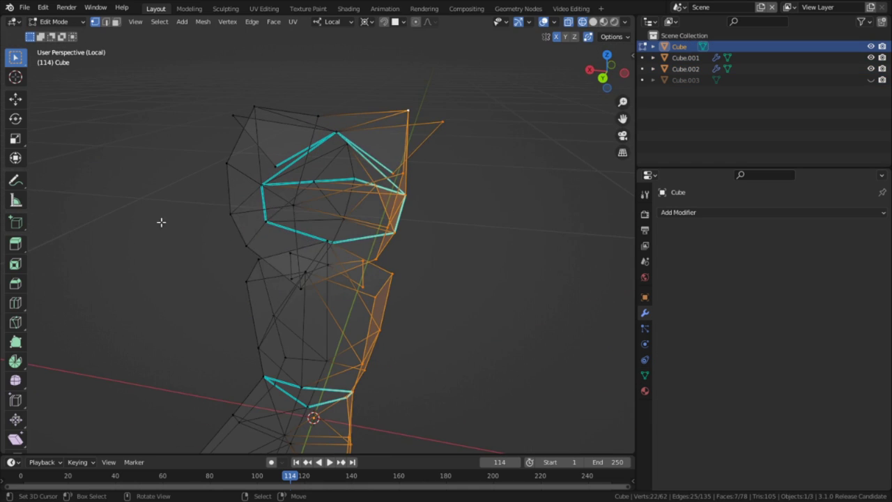
Delete one half of the head and body mesh and mirror the remaining half across X with a Mirror modifier
key("x")
left_click(281, 219)
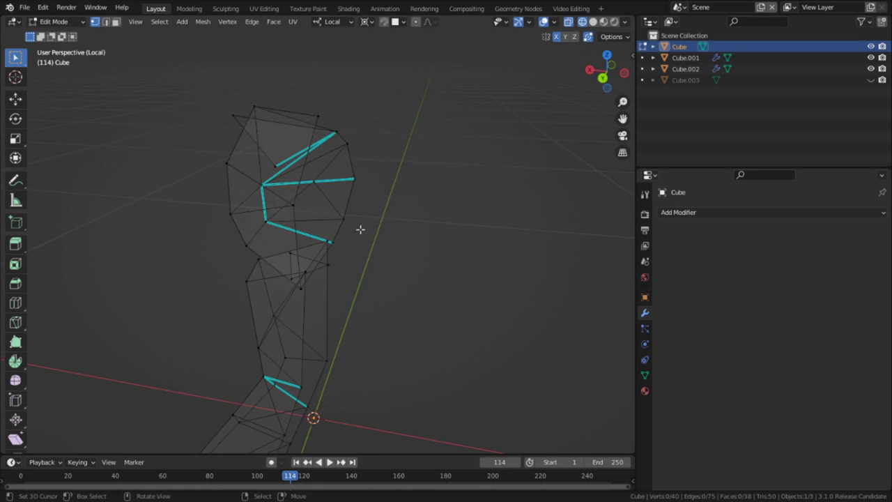
middle_click_drag(361, 229, 328, 249)
key("a")
key("q")
left_click(229, 244)
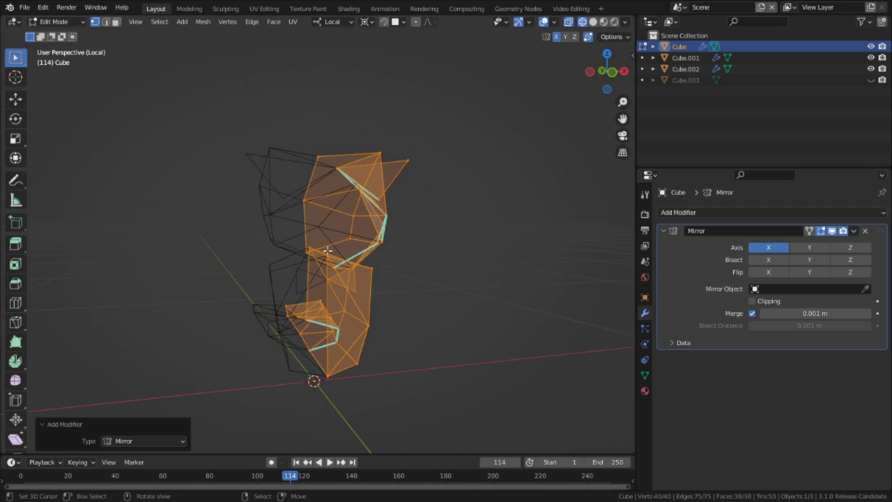
Return to Object Mode and show the mirrored character in solid shading from the front
key("Tab")
left_click(593, 22)
mouse_move(491, 179)
middle_mouse_down()
mouse_move(419, 138)
mouse_move(400, 169)
middle_mouse_up()
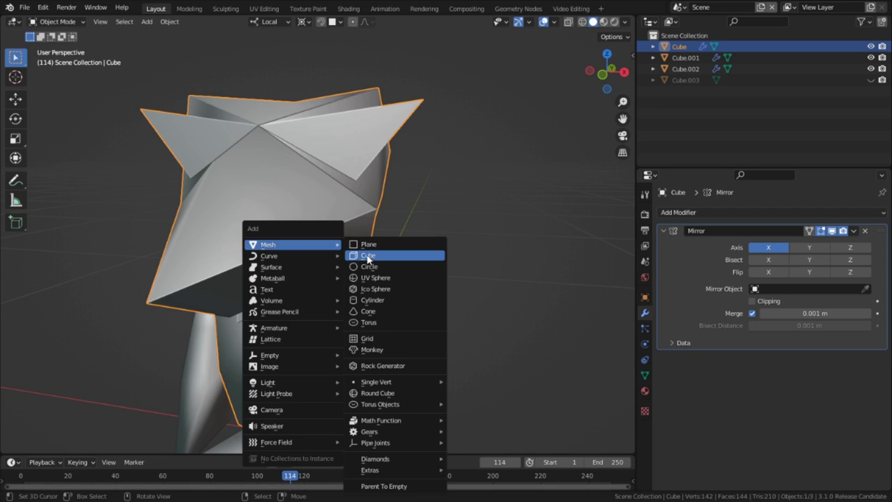
Add a three-vertex circle with 0.15 m radius and N-Gon fill beside the beak, aligned to the view
left_click(368, 266)
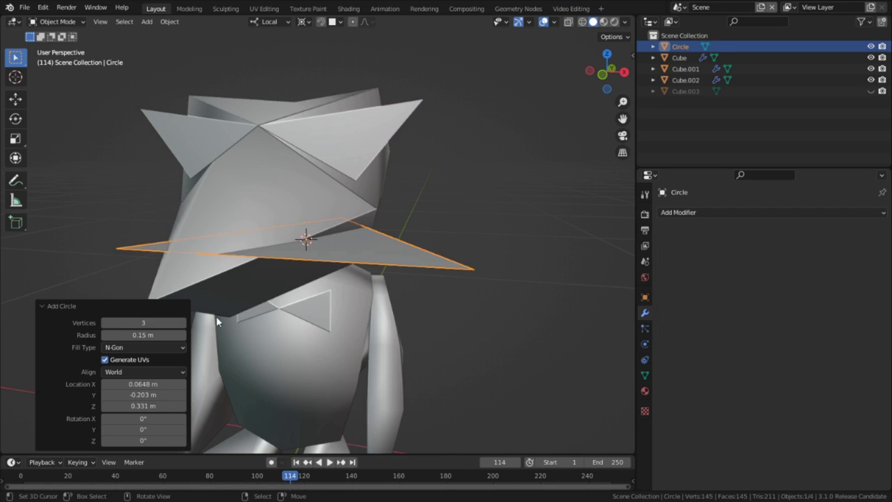
left_click(140, 371)
left_click(113, 397)
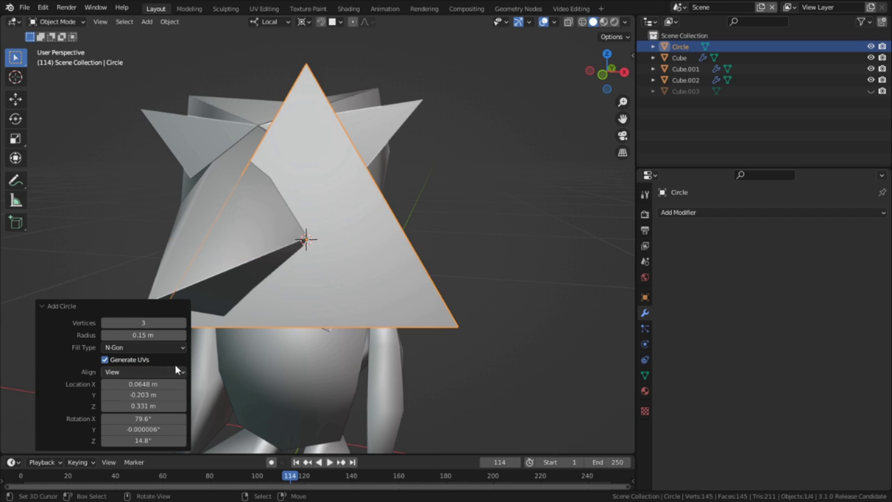
Edit the new triangle and trackball-rotate it by about -5° and 40°
middle_click_drag(175, 369, 266, 276)
key("Tab")
key("r")
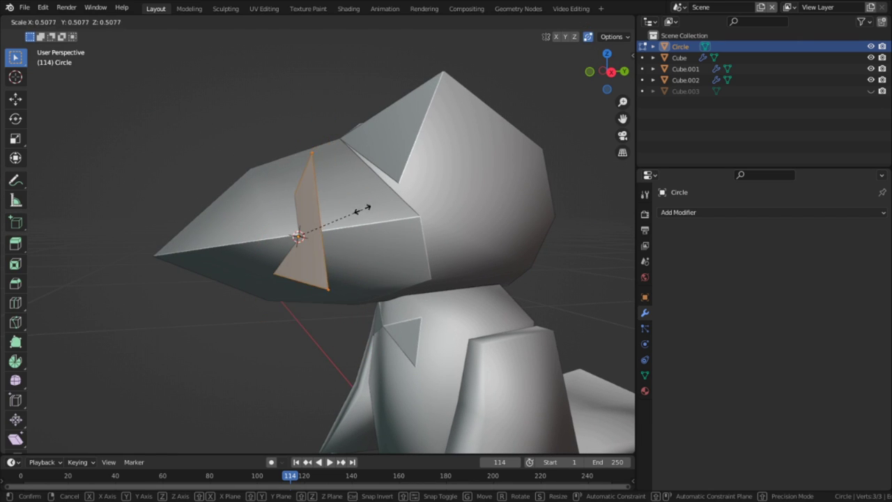
key("Escape")
key("r")
key("r")
left_click(363, 225)
middle_click_drag(363, 225, 279, 232)
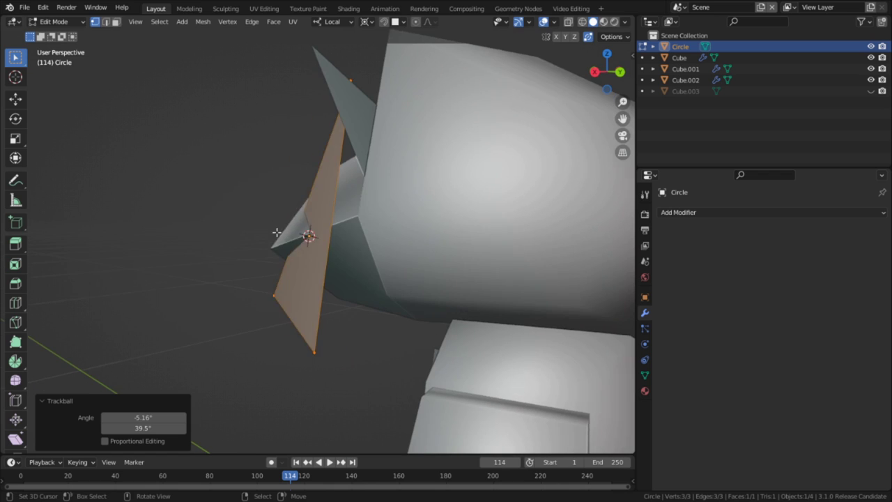
Extrude the triangle about 0.2 m along its normal and scale one end to 0 to form a pyramid
key("e")
key("Return")
scroll(275, 195, "down", 6)
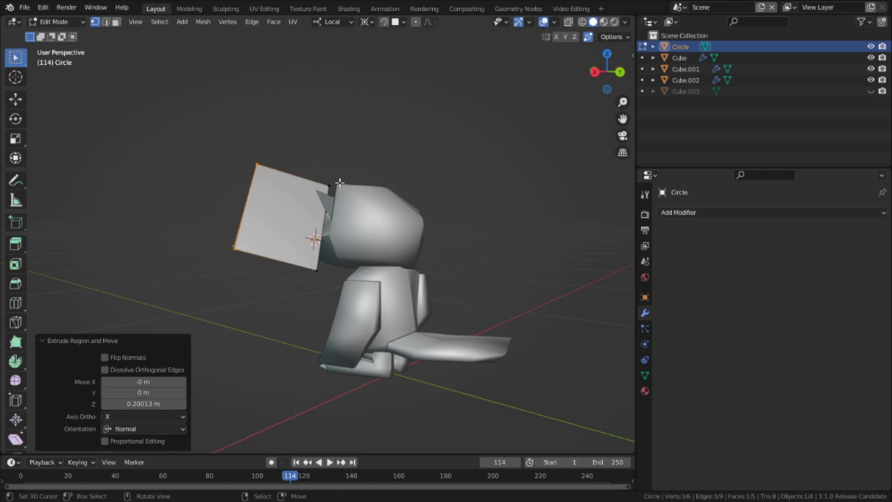
middle_click_drag(311, 253, 252, 212)
type("s0")
key("Return")
Select the pyramid's outer face and Shrink/Fatten it by an offset of about -0.143 m
key("2")
key("3")
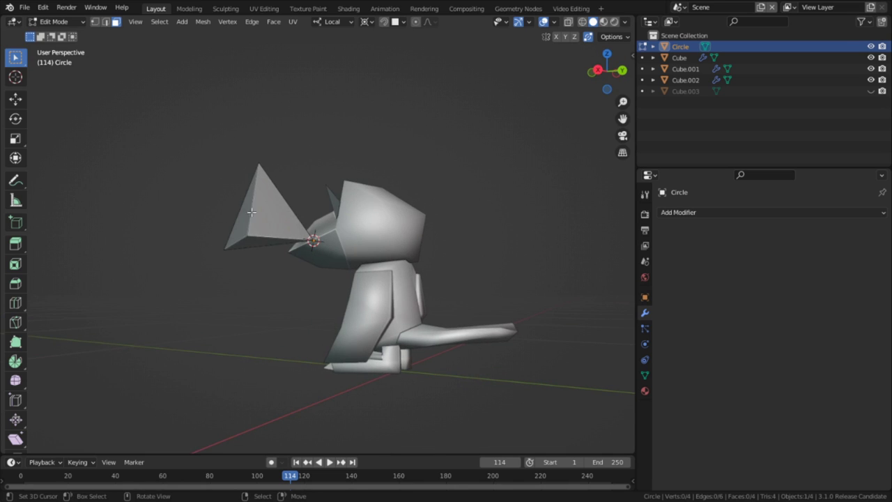
key("Return")
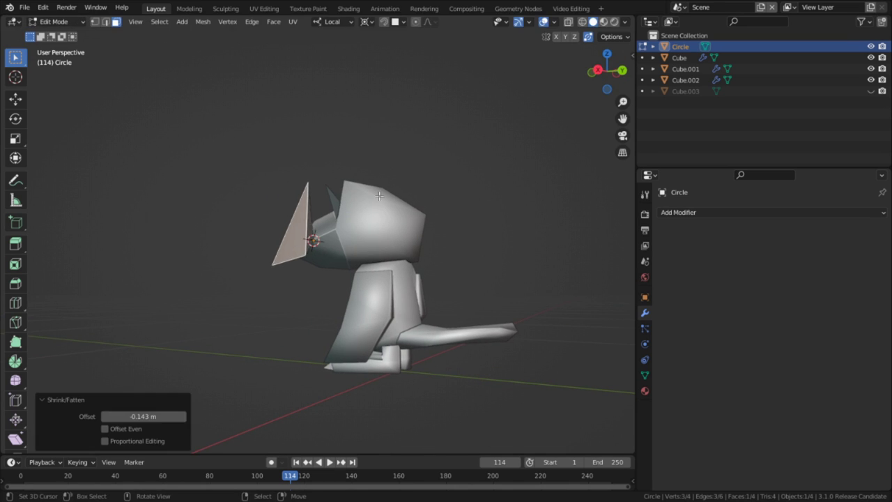
Set the pivot point to Bounding Box Center and scale the pyramid's outer face to about 0.17
scroll(310, 239, "up", 3)
key("s")
right_click(303, 196)
left_click(366, 21)
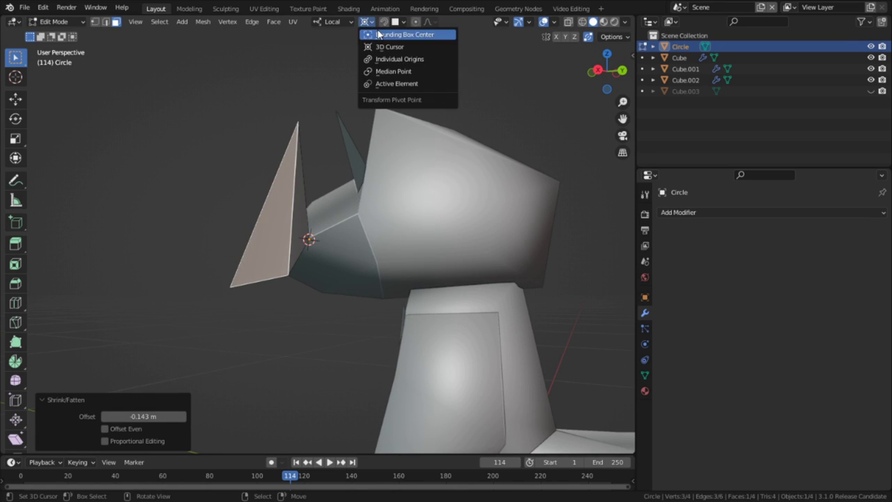
left_click(378, 34)
key("s")
left_click(309, 174)
Adjust the spike's length by shrinking/fattening its small end face along the normal
middle_click_drag(309, 174, 321, 158)
key("alt+s")
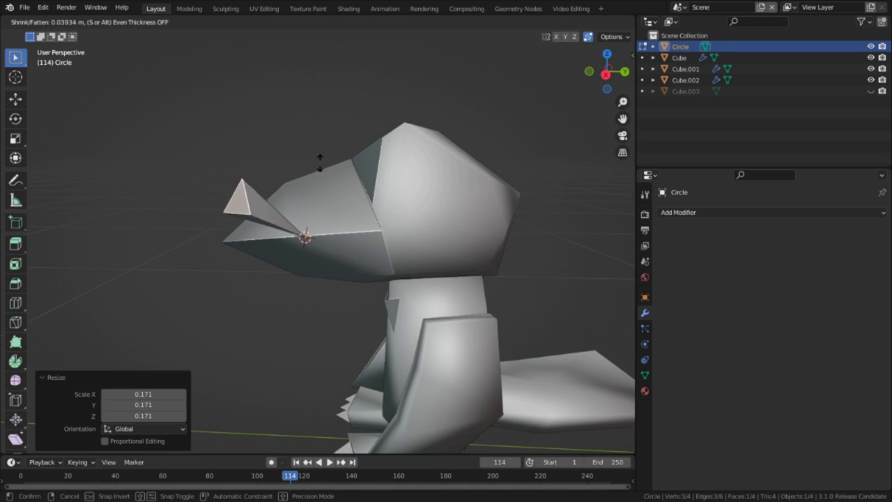
left_click(383, 213)
Rotate the spike freely by about 29.8° and -31.5° and move it against the side of the character's beak
middle_click_drag(383, 212, 442, 188)
key("r")
key("r")
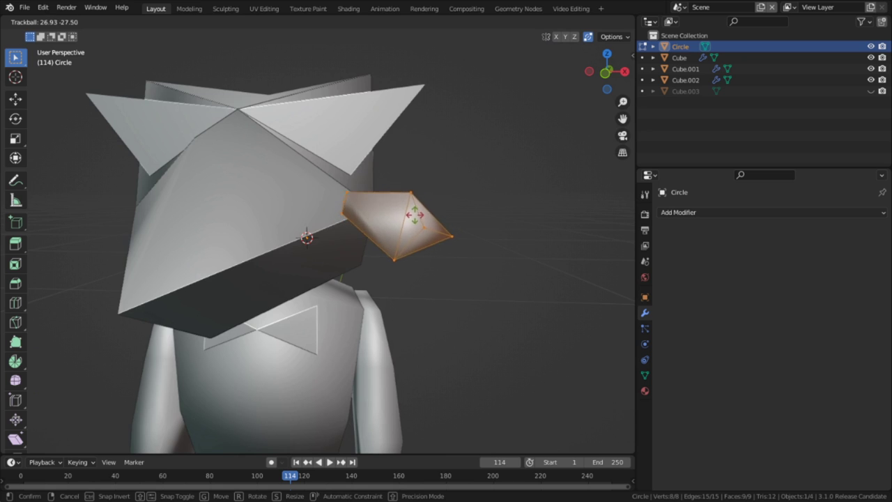
left_click(411, 218)
key("g")
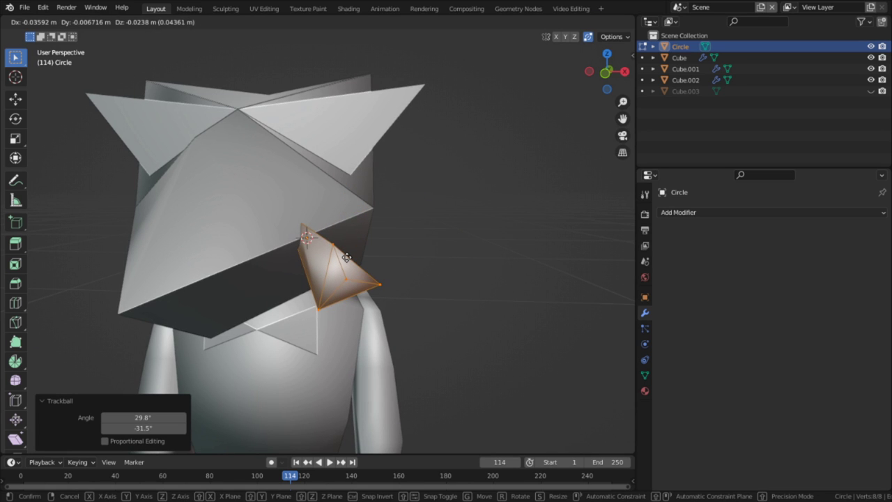
left_click(369, 255)
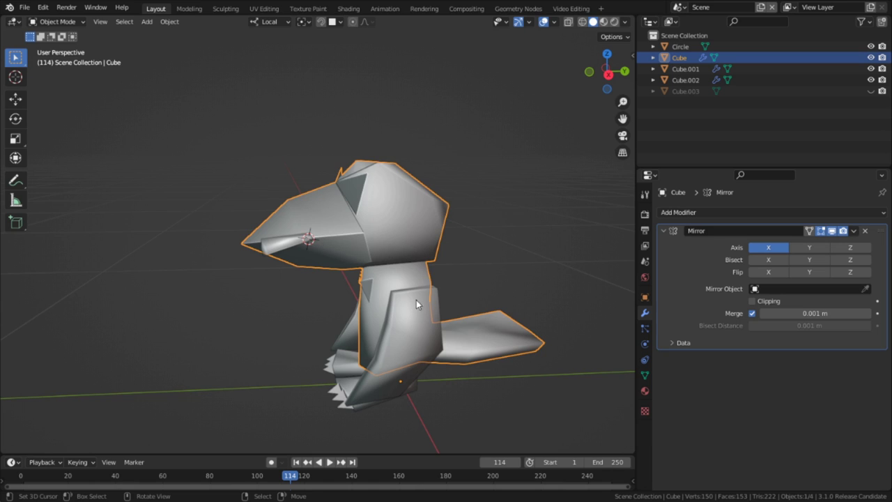
Open the Shading workspace and switch the character's arm mesh to Vertex Paint mode
middle_click_drag(416, 299, 491, 296)
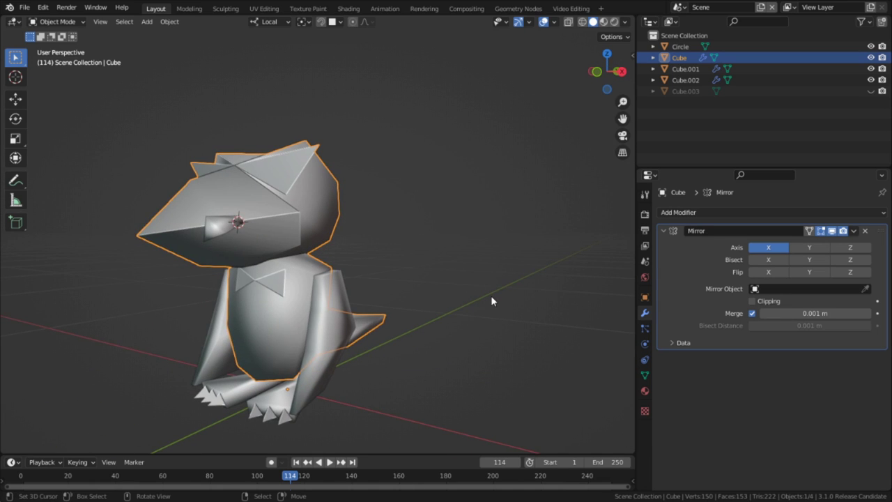
left_click(348, 9)
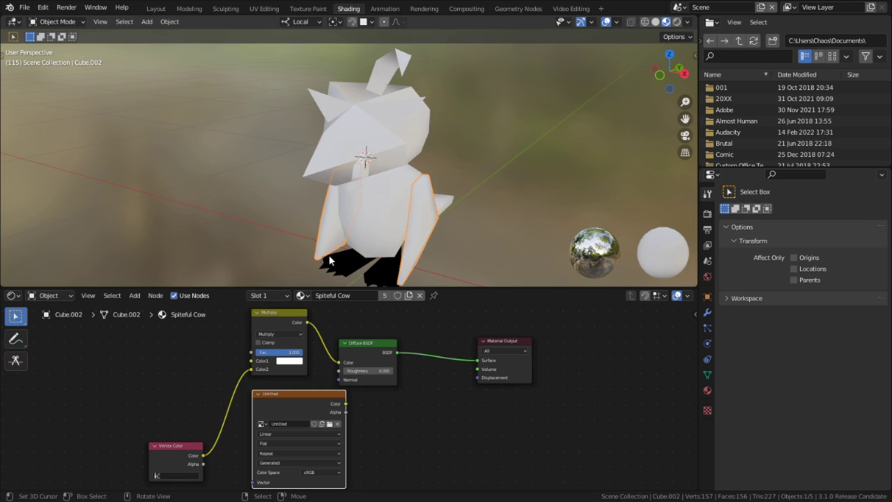
left_click(55, 23)
left_click(76, 71)
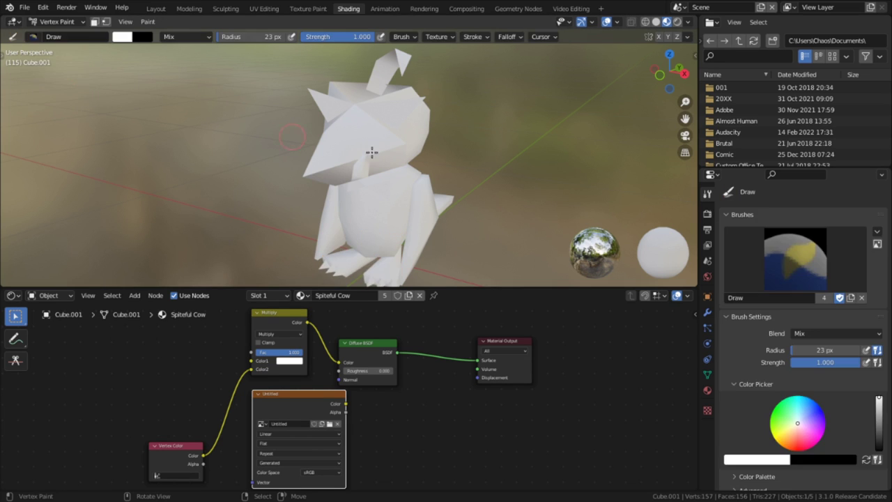
Return to Object Mode, add a single-bone armature and open it for editing
key("ctrl+Tab")
left_click(246, 149)
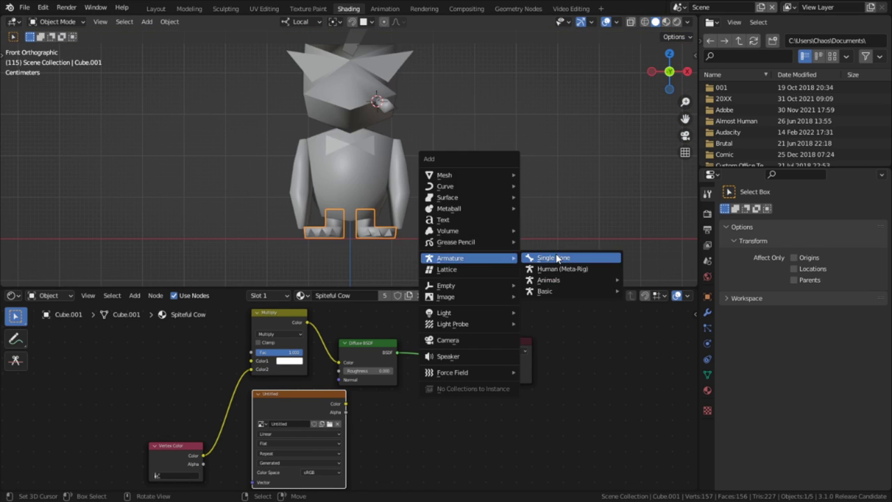
left_click(557, 258)
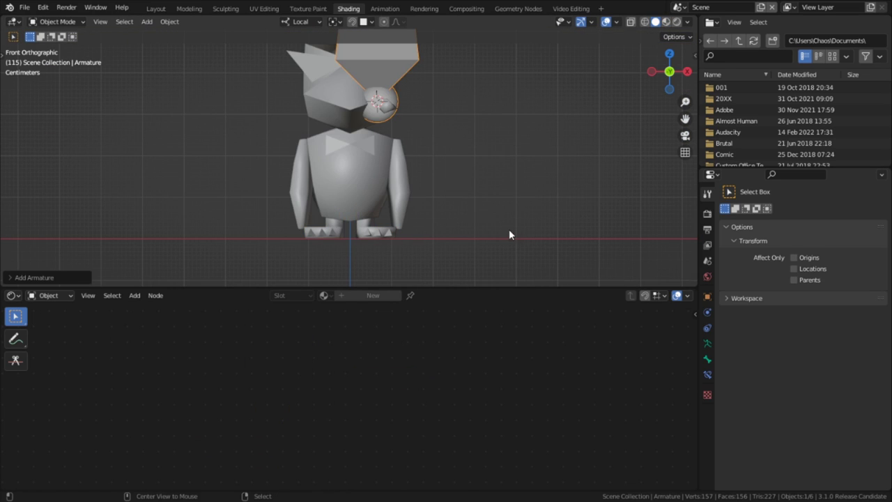
key("Tab")
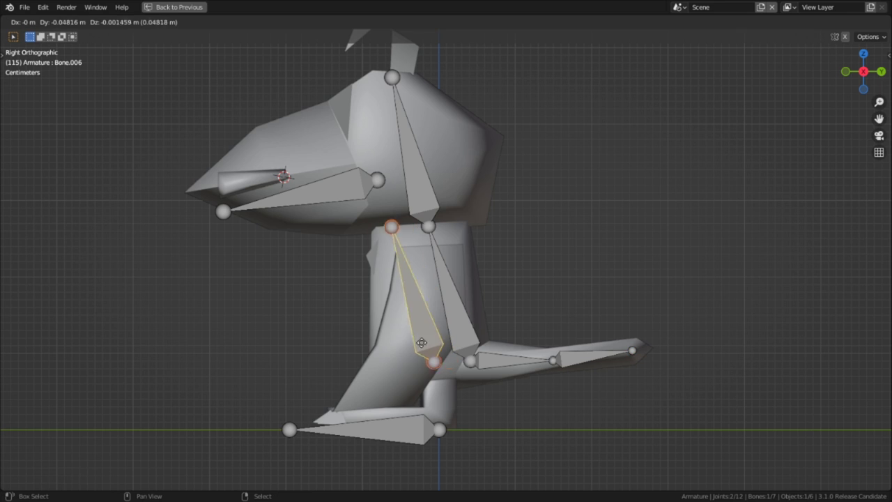
Place the new bone near the hip in front of the torso bone, rotate it forward and flatten it by scaling local Z to 0
left_click(451, 312)
key("r")
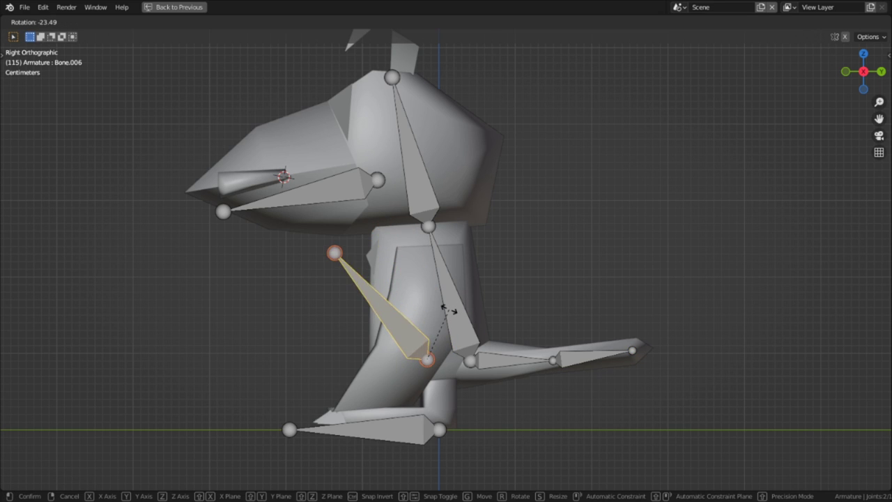
left_click(449, 310)
key("s")
key("z")
key("z")
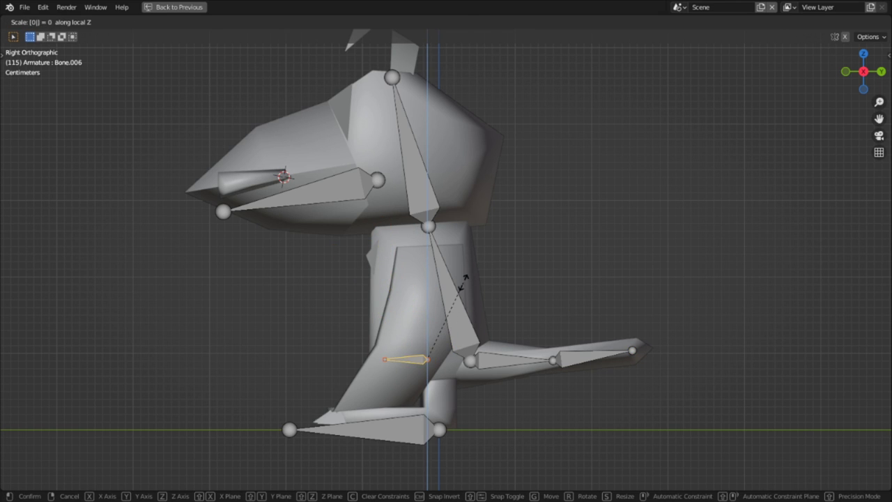
left_click(465, 279)
Parent the torso bone and the first tail bone to the small flat hip bone
left_click(490, 356)
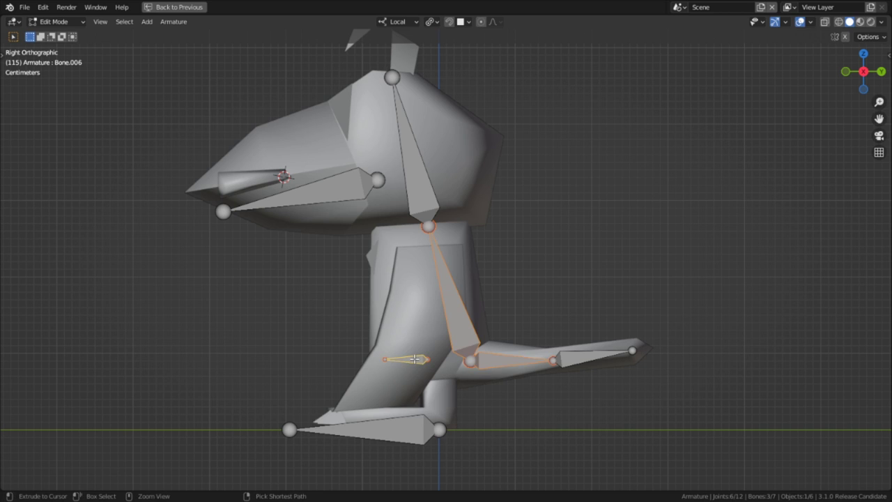
key("ctrl+p")
left_click(416, 360)
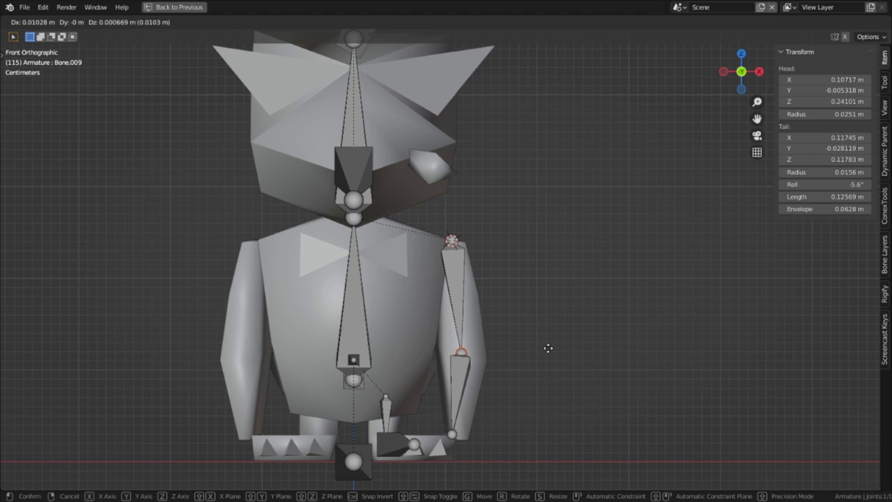
Shift the wing's elbow joint about 0.01 m outward along X and rename the upper wing bone Wing.L
left_click(549, 348)
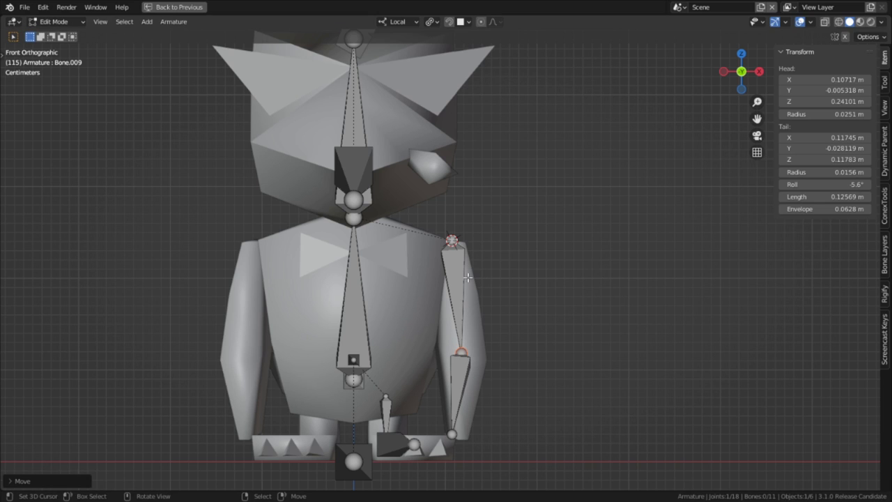
key("F2")
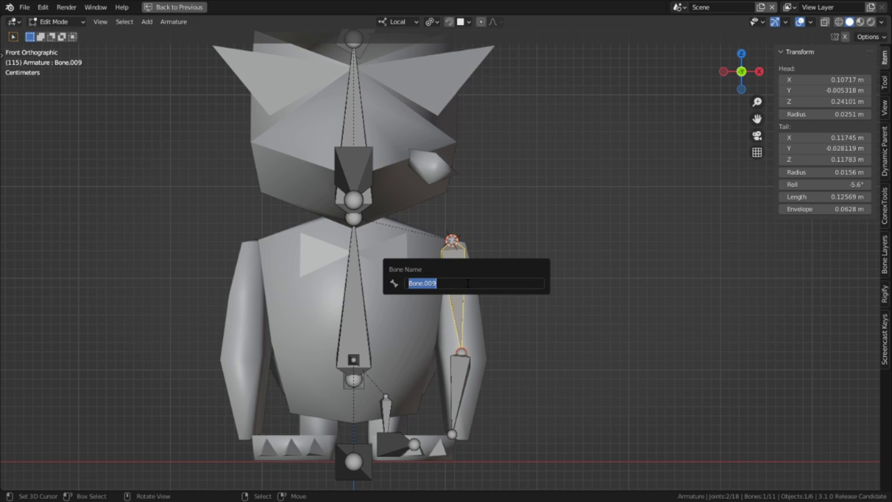
key("Return")
key("F2")
type(".L")
key("Return")
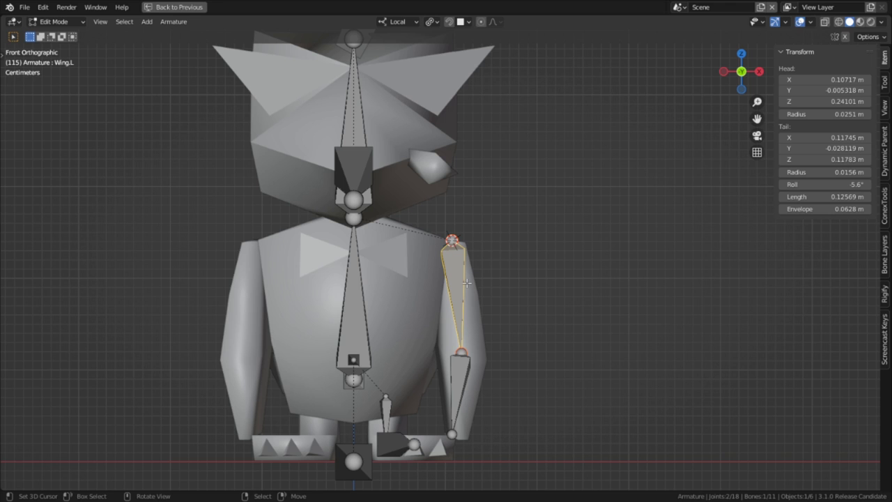
key("F2")
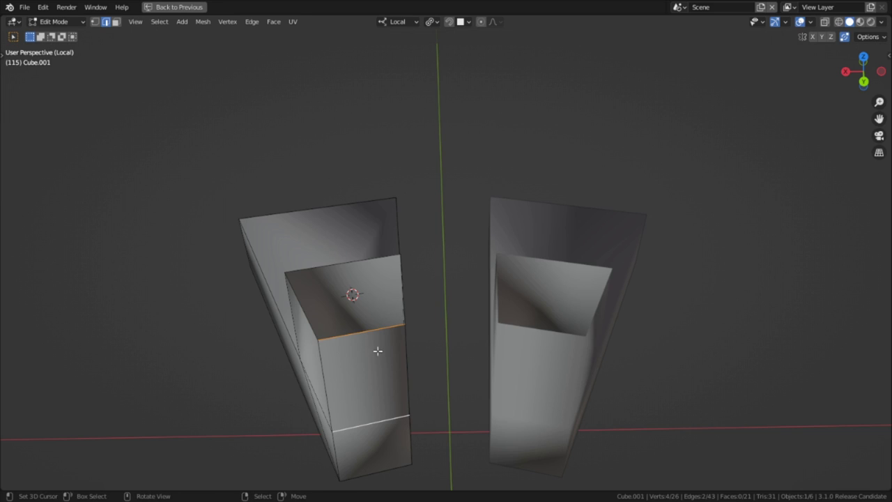
Collapse the upper rear edge of the leg to a single point in the foot mesh
key("s")
left_click(443, 309)
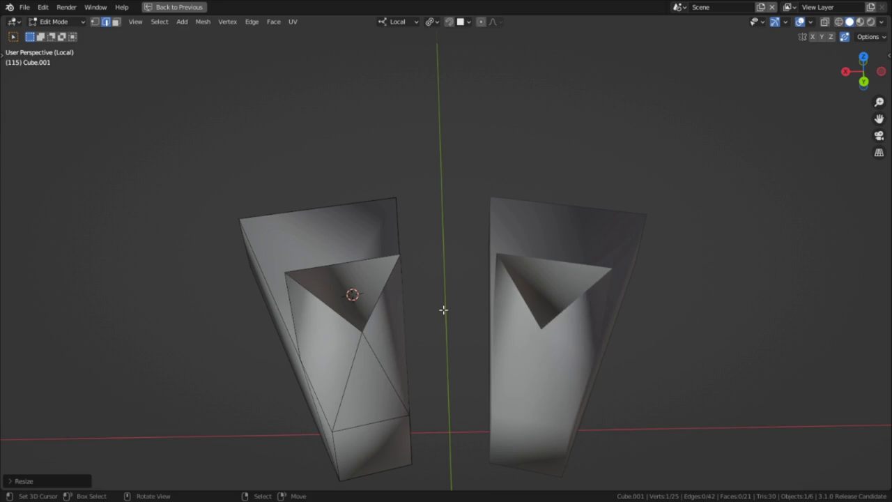
middle_click_drag(443, 309, 498, 285)
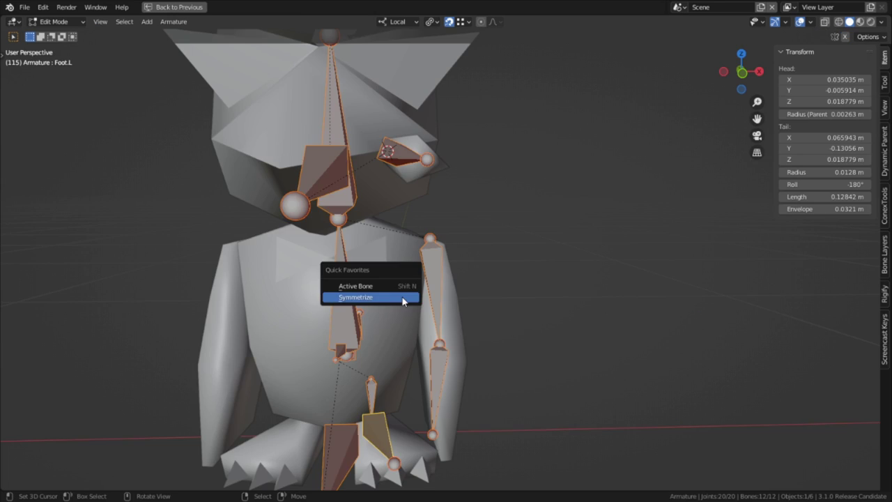
Symmetrize all the bones to create the opposite wing and foot bones
left_click(408, 300)
middle_click_drag(409, 299, 409, 368)
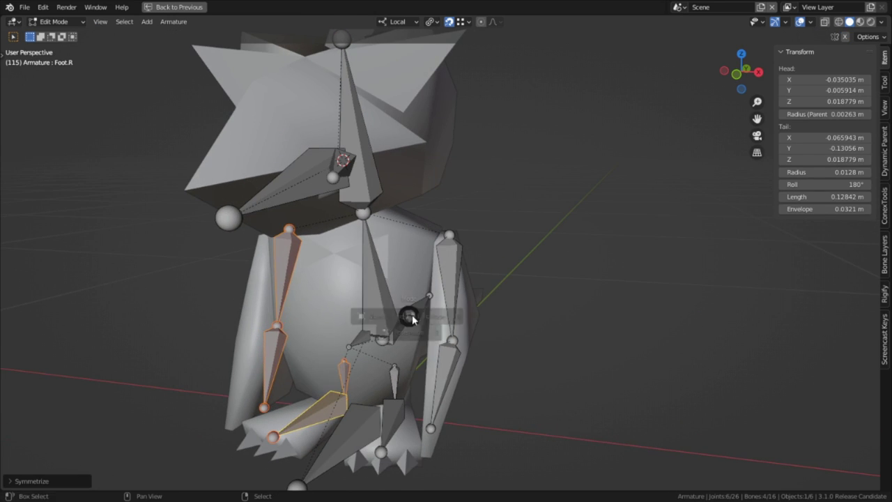
left_click(387, 315)
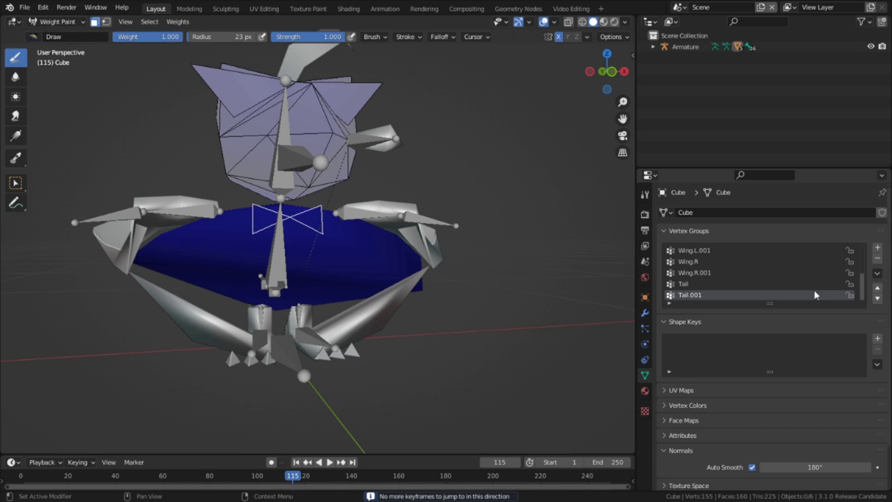
Remove the Wing.R.001, Wing.R, Wing.L.001 and Wing.L vertex groups from the body mesh and make the Head group active
key("Up")
key("Up")
left_click(877, 258)
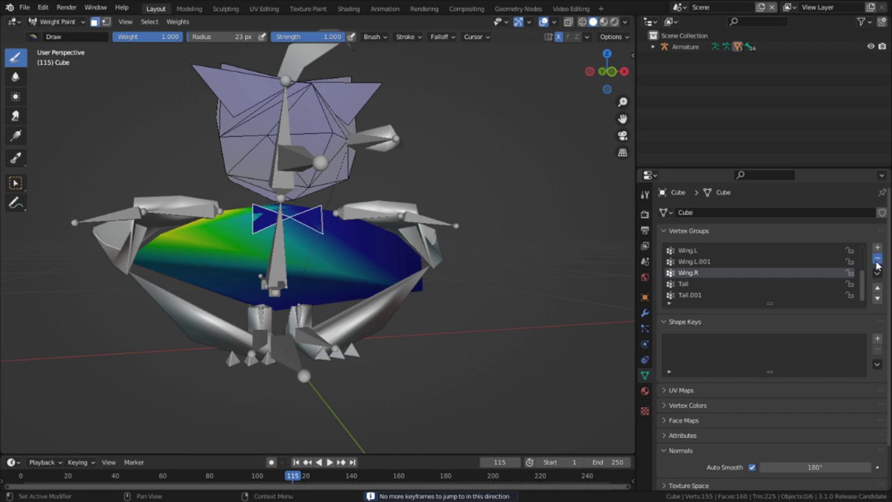
left_click(877, 259)
left_click(877, 259)
left_click(877, 258)
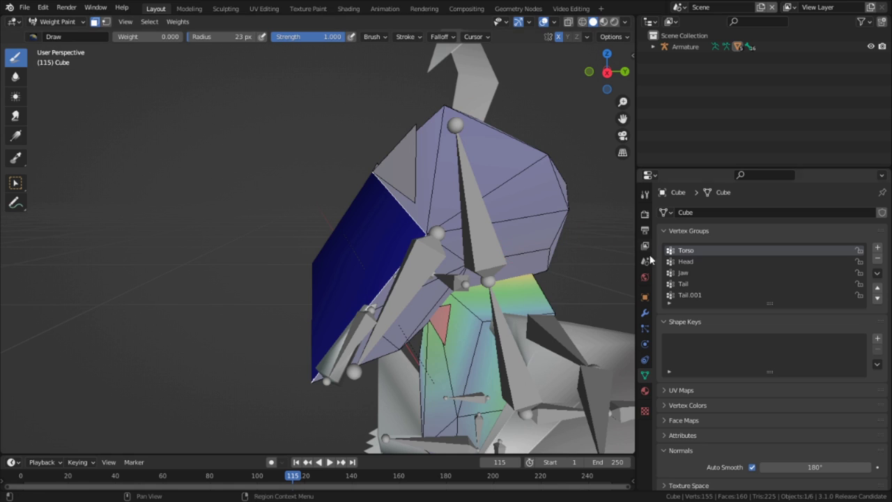
left_click(697, 261)
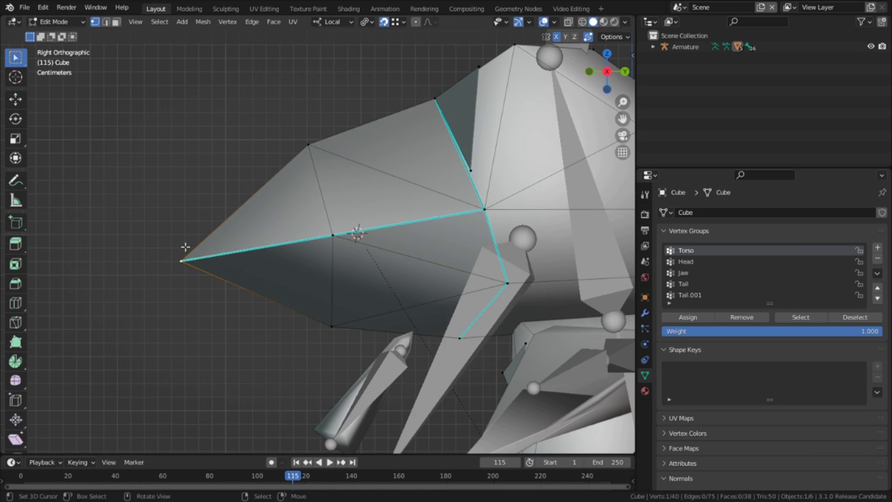
Split the beak along the mouth line by ripping its tip vertex and the middle vertex, raising the middle one about 0.007 m
key("e")
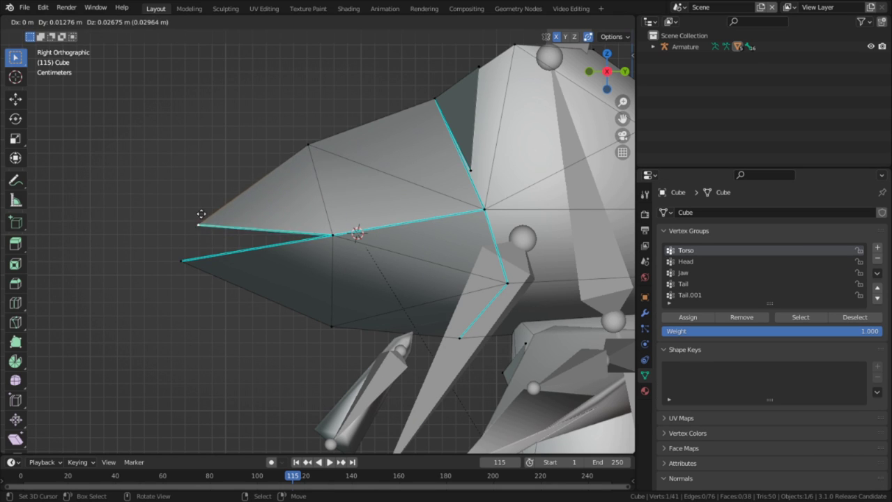
left_click(183, 235)
left_click(333, 229)
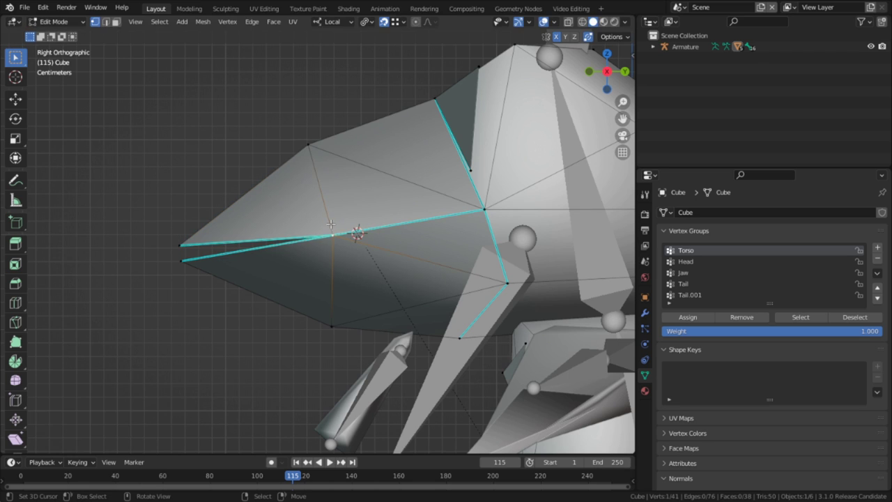
key("v")
left_click(330, 214)
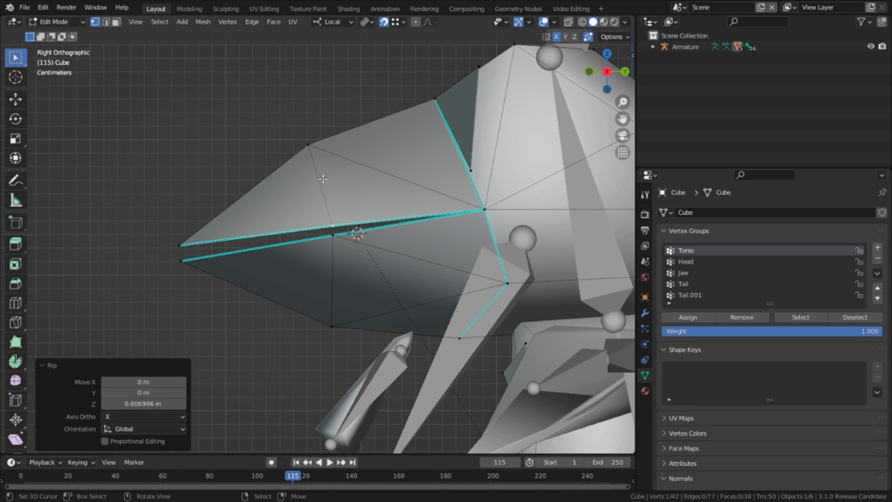
middle_click_drag(330, 214, 370, 230)
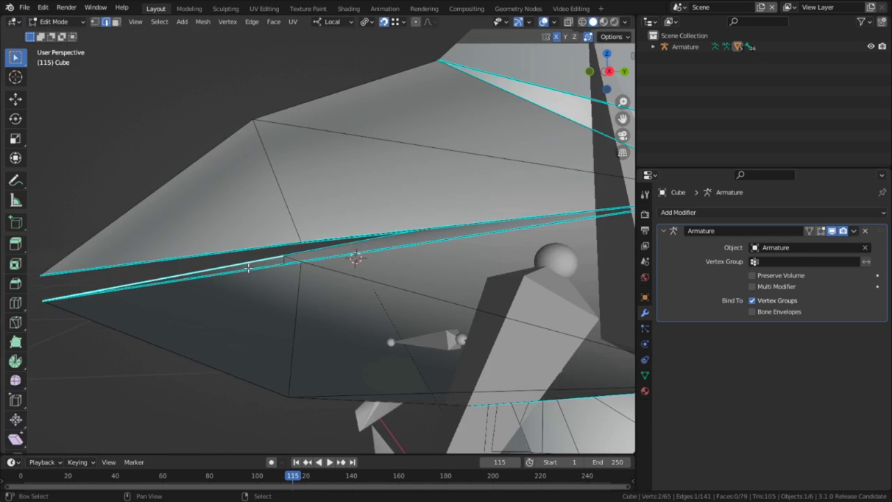
middle_click_drag(350, 258, 390, 237)
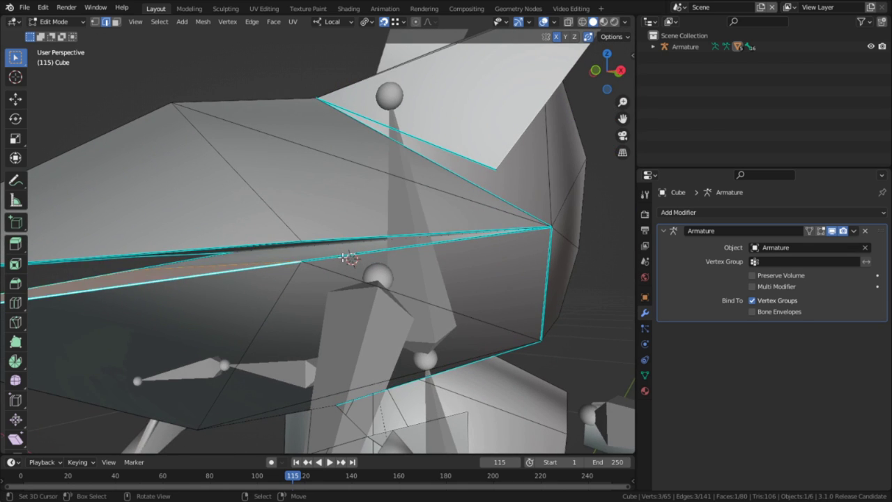
Test the wing rig by rotating the outer left wing bone about its local X axis in Pose Mode
key("r")
key("x")
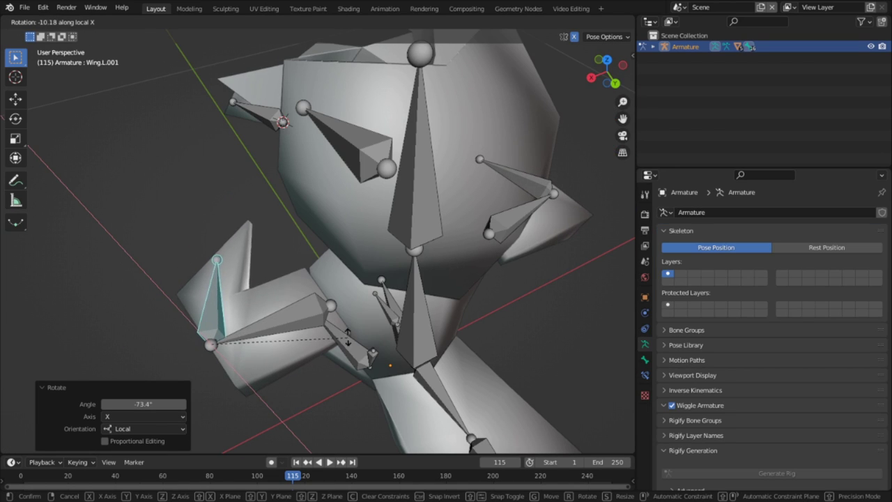
right_click(229, 294)
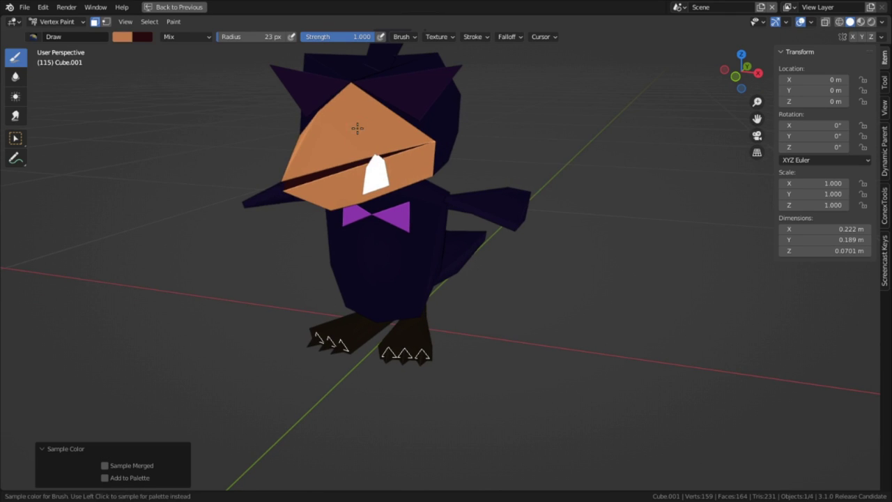
Fill the feet, excluding the claws, with the orange vertex colour sampled from the beak
scroll(409, 324, "up", 4)
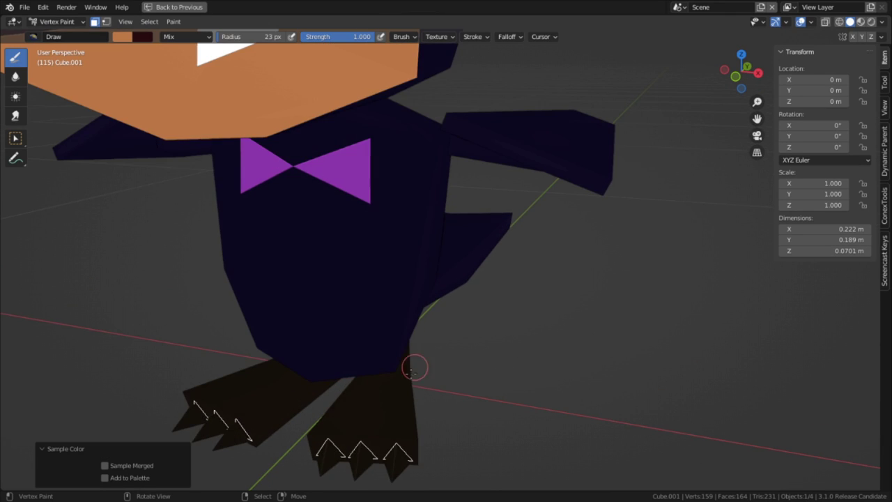
key("ctrl+z")
key("shift+k")
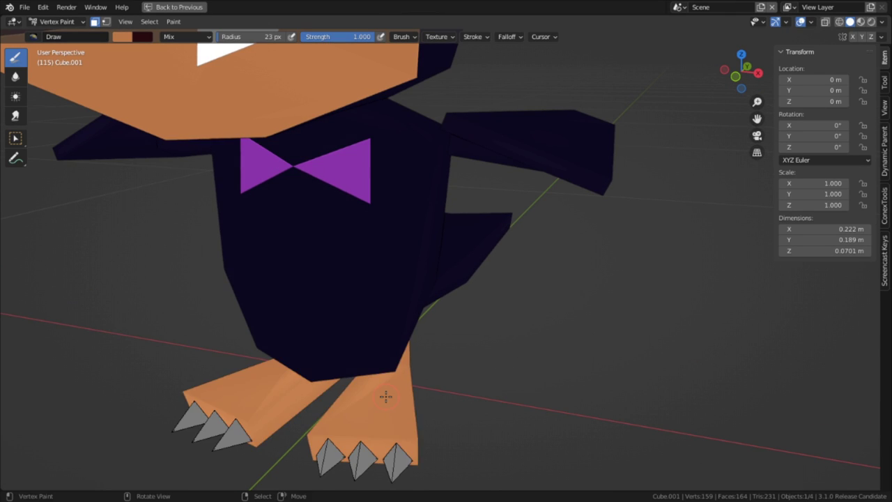
mouse_move(386, 392)
middle_mouse_down()
mouse_move(358, 364)
mouse_move(336, 359)
mouse_move(411, 374)
middle_mouse_up()
scroll(404, 313, "down", 3)
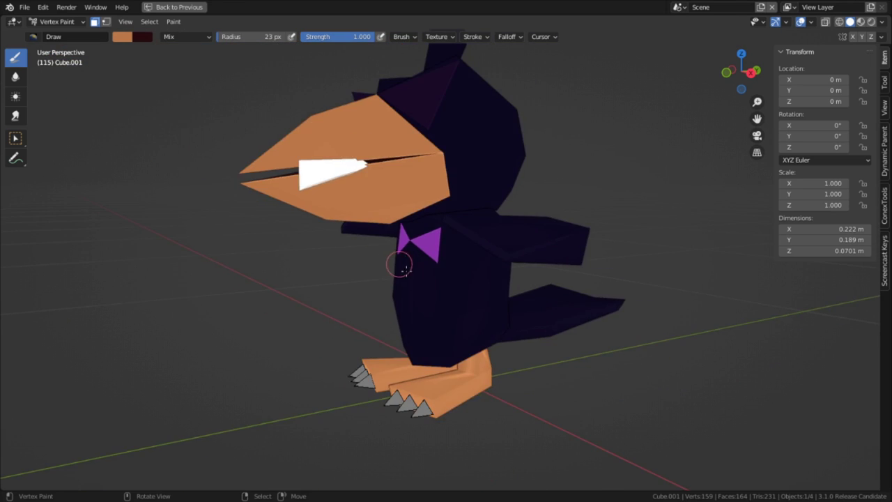
middle_click_drag(398, 265, 464, 234)
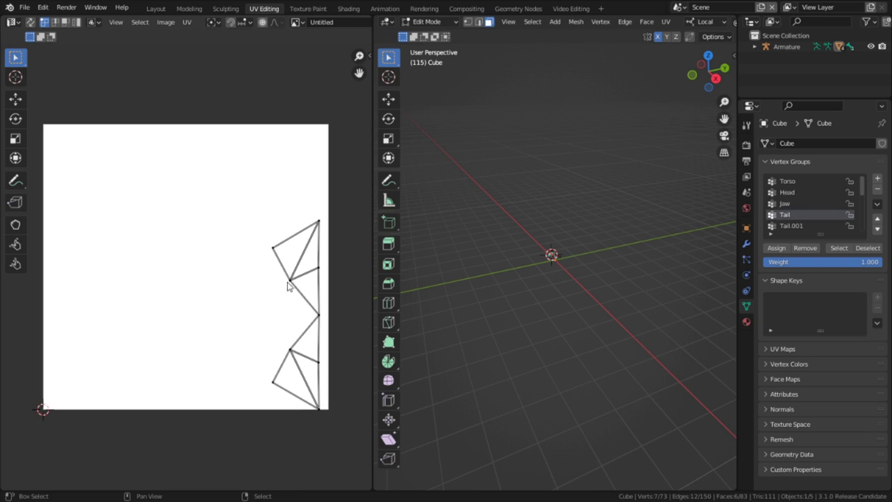
Reveal all the hidden faces of the body mesh
middle_click_drag(287, 285, 246, 269)
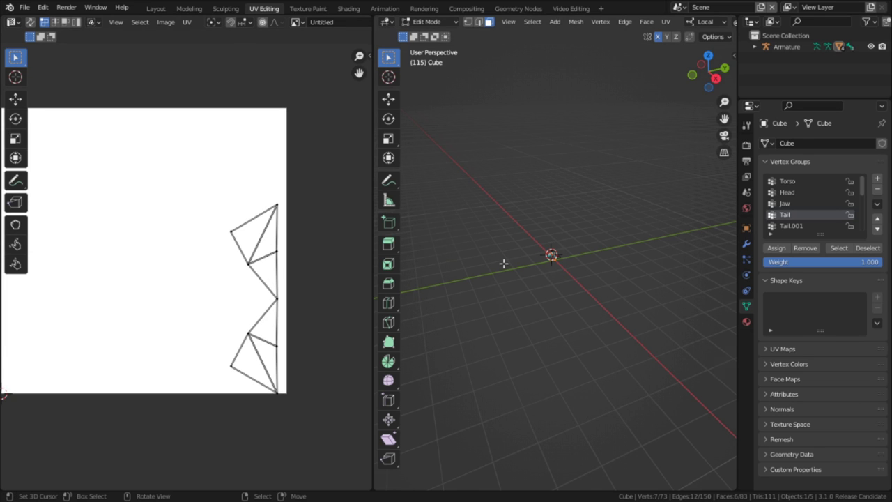
key("KP_3")
key("alt+h")
scroll(509, 261, "up", 2)
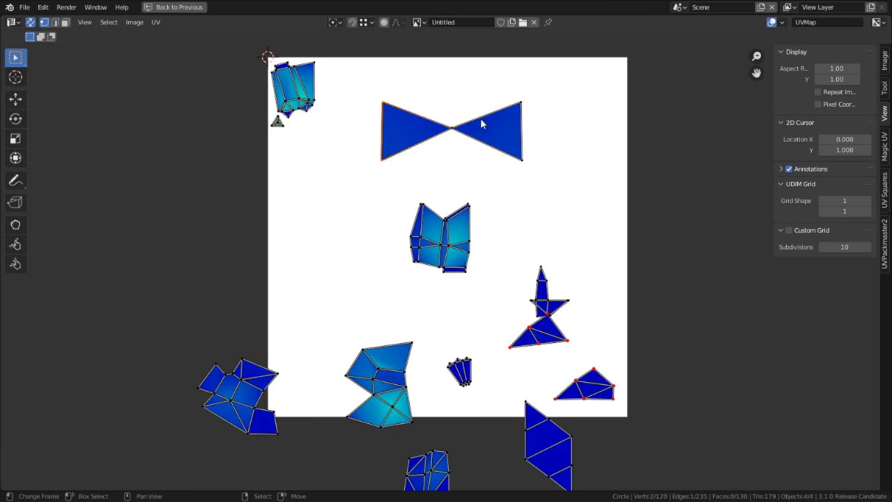
Arrange the UV islands of all character parts into a compact, non-overlapping layout starting at the upper-left corner of the UV square
key("c")
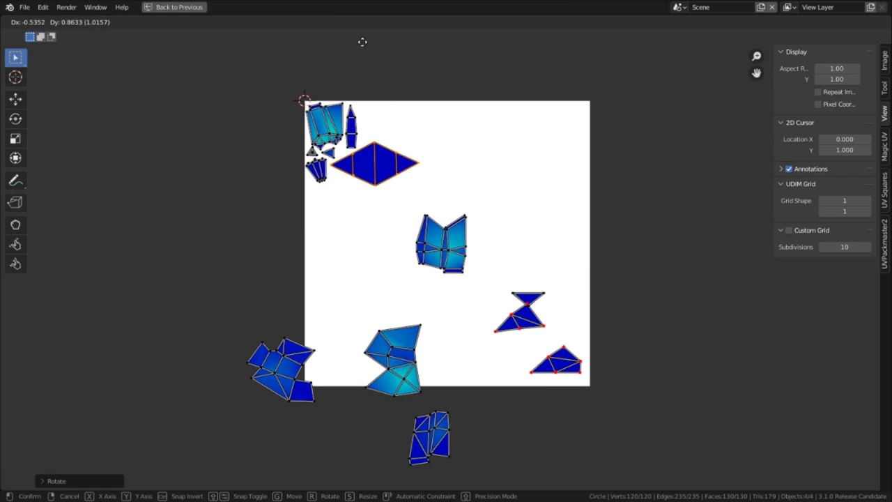
scroll(418, 209, "up", 2)
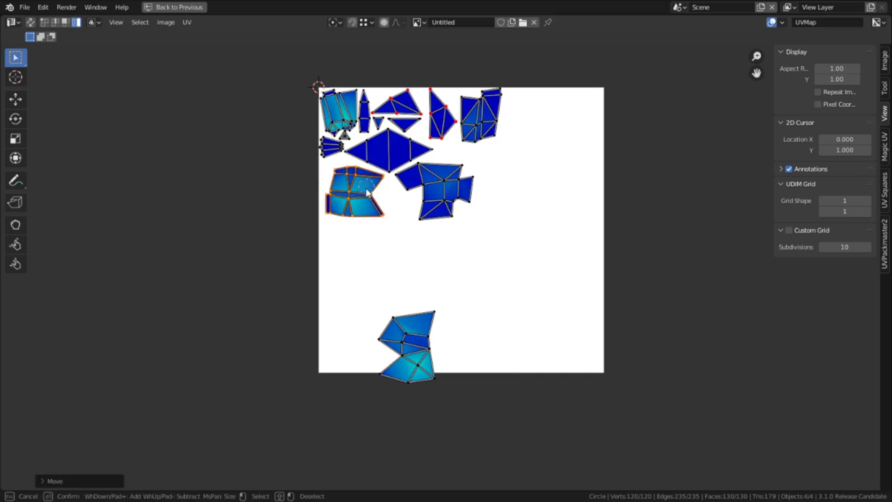
scroll(400, 111, "up", 3)
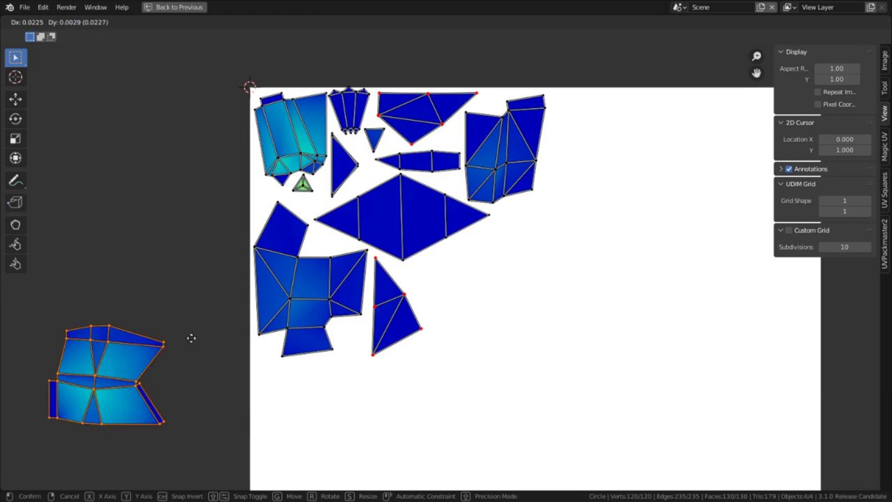
left_click(378, 223)
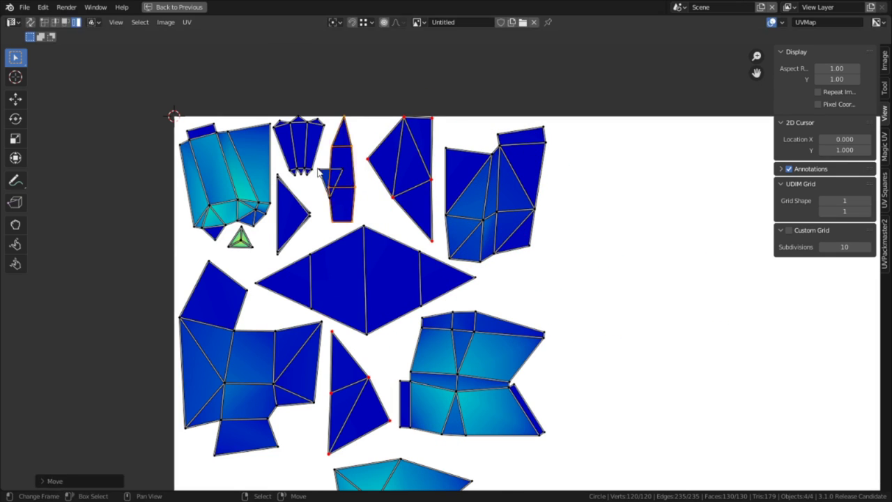
key("g")
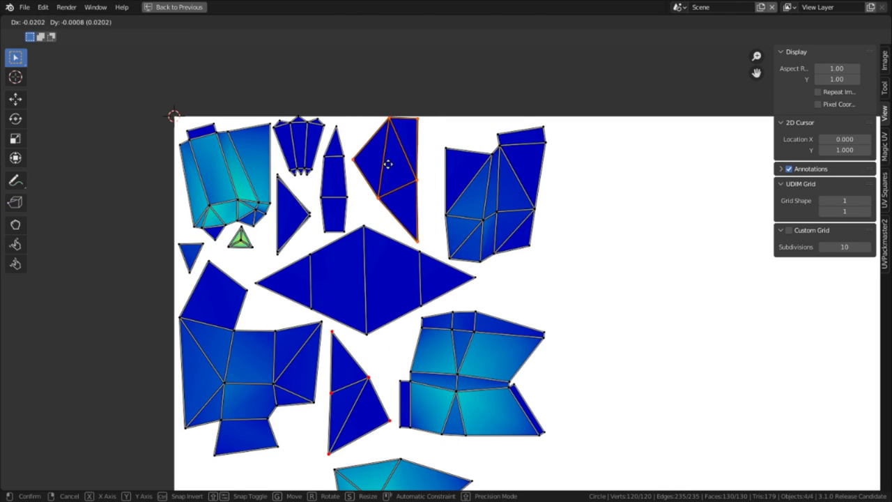
key("s")
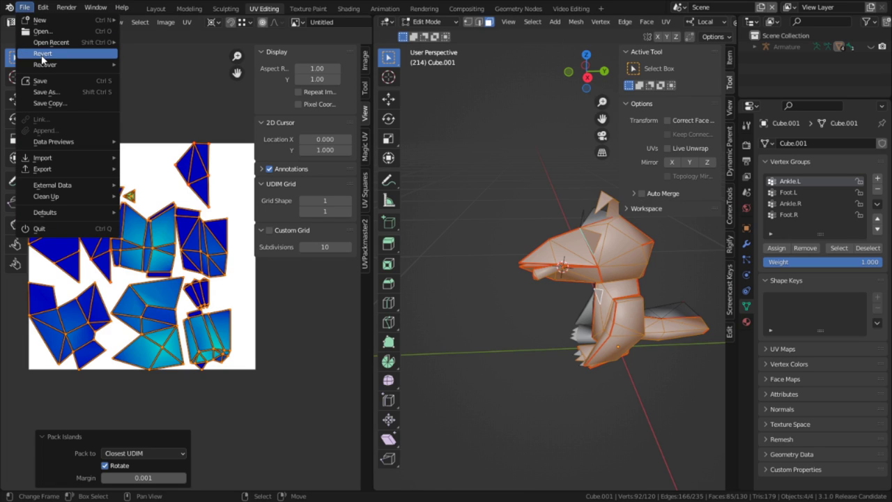
Revert the file to its last saved version and check the checker pattern on the character for UV stretching
left_click(42, 53)
left_click(41, 55)
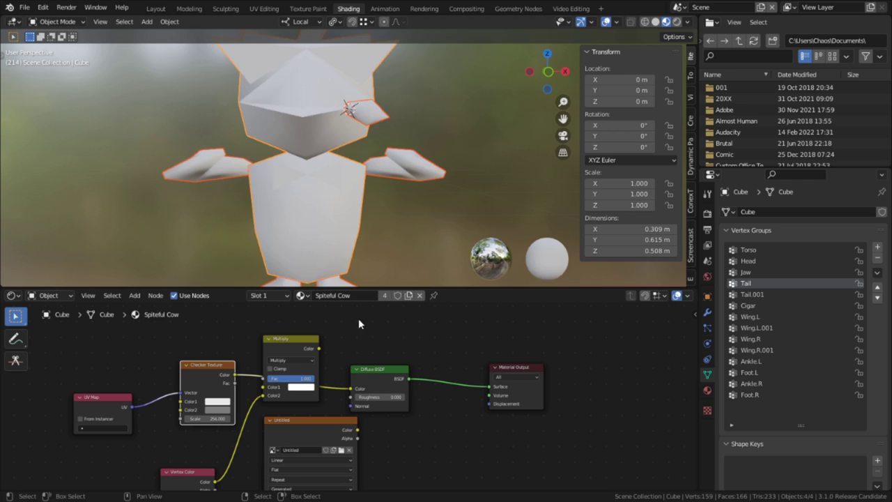
middle_click_drag(334, 179, 338, 294)
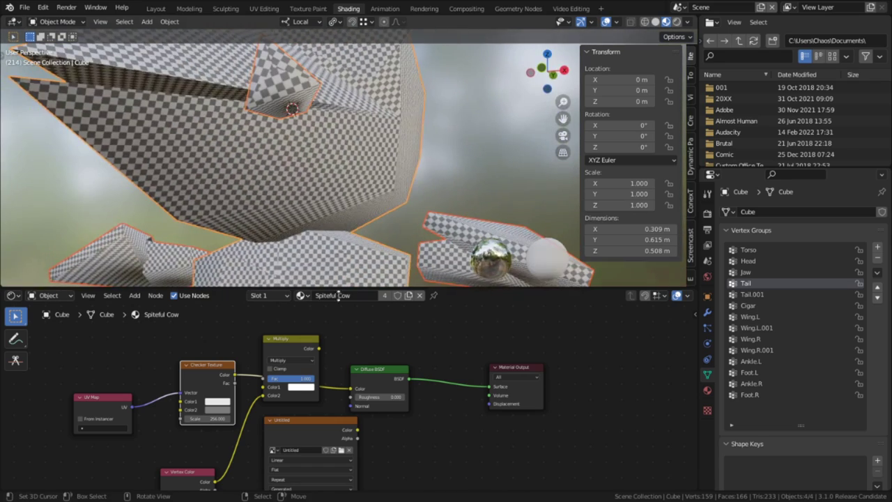
Recolour the feet, excluding the claws, with the beak's yellow in Vertex Paint mode
left_click(54, 21)
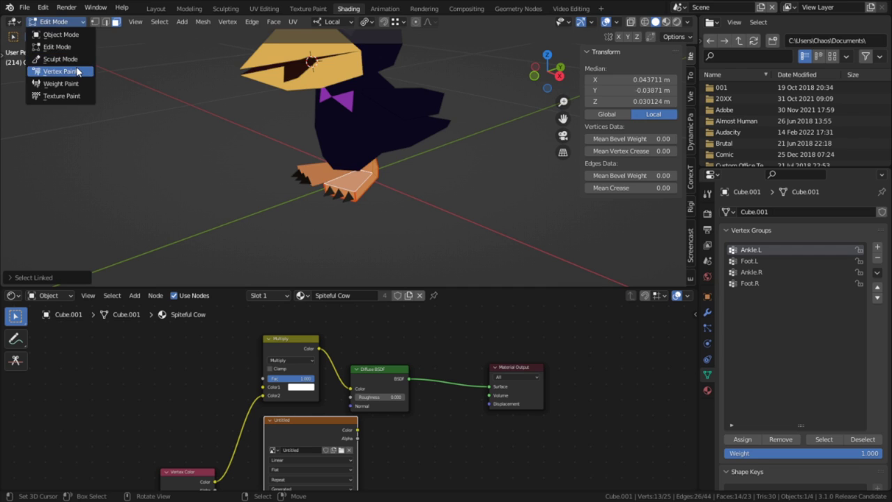
left_click(79, 72)
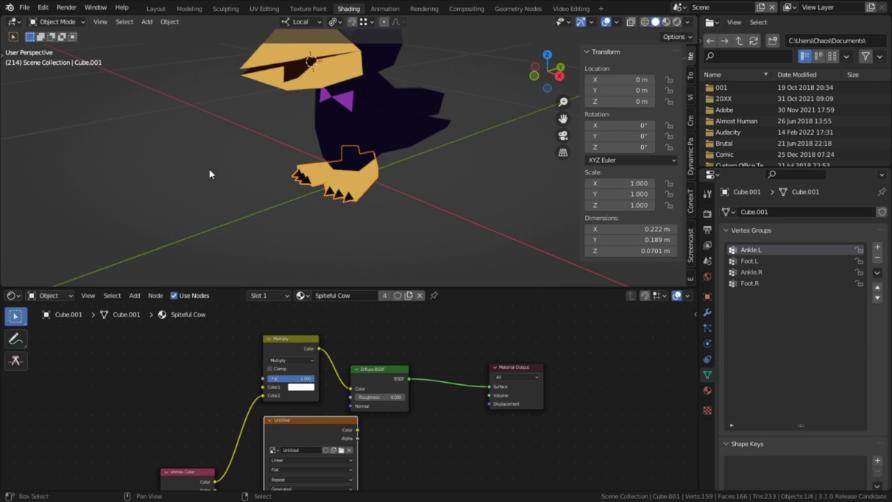
middle_click_drag(213, 175, 369, 195)
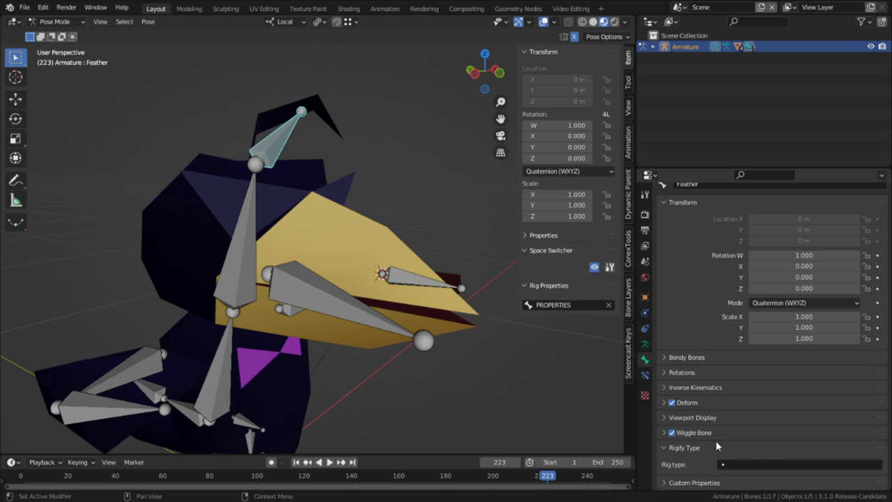
Expand the Feather bone's Wiggle Bone settings and test the physics by rotating the Head bone during playback, then with viewport overlays hidden
left_click(668, 432)
scroll(690, 404, "down", 5)
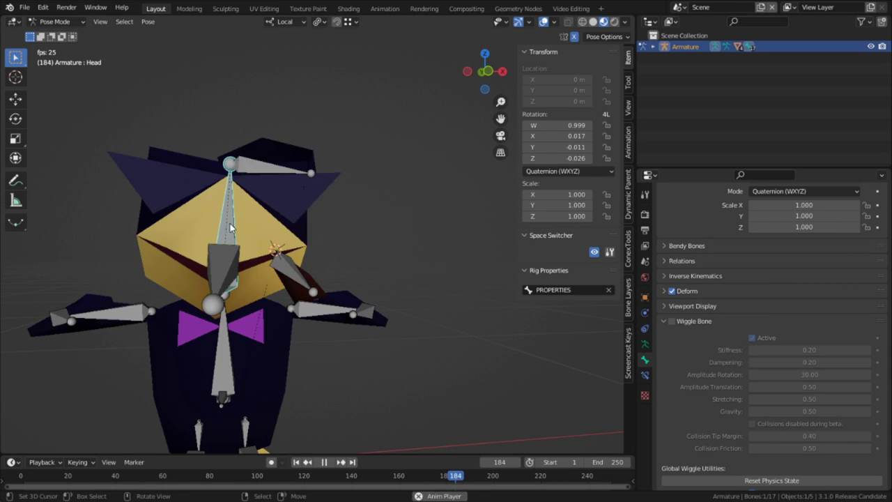
key("r")
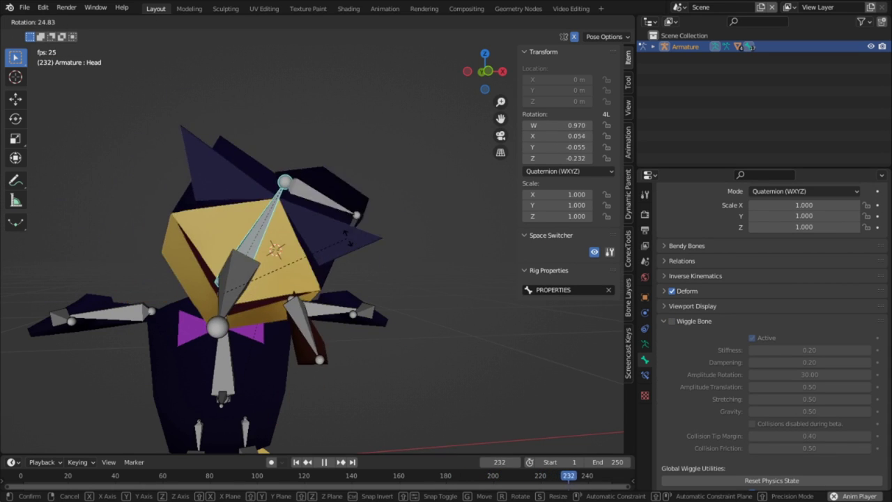
right_click(342, 213)
middle_click_drag(329, 202, 317, 227)
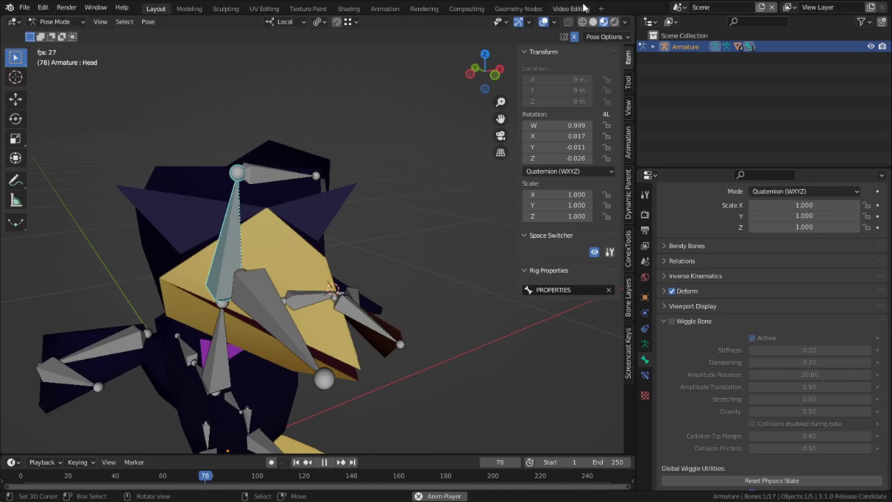
left_click(544, 22)
middle_click_drag(421, 132, 359, 176)
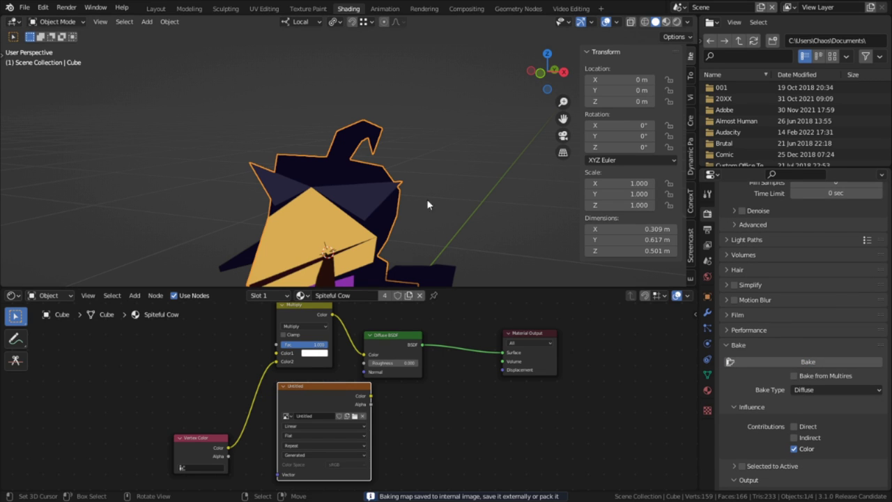
Inspect the baked diffuse colour texture against the UV layout in the Texture Paint workspace
left_click(296, 10)
scroll(242, 209, "up", 5)
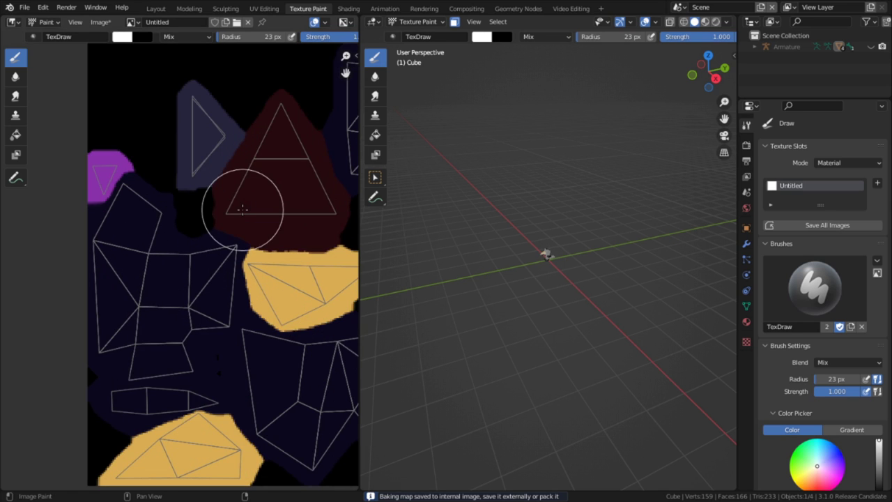
scroll(837, 377, "down", 6)
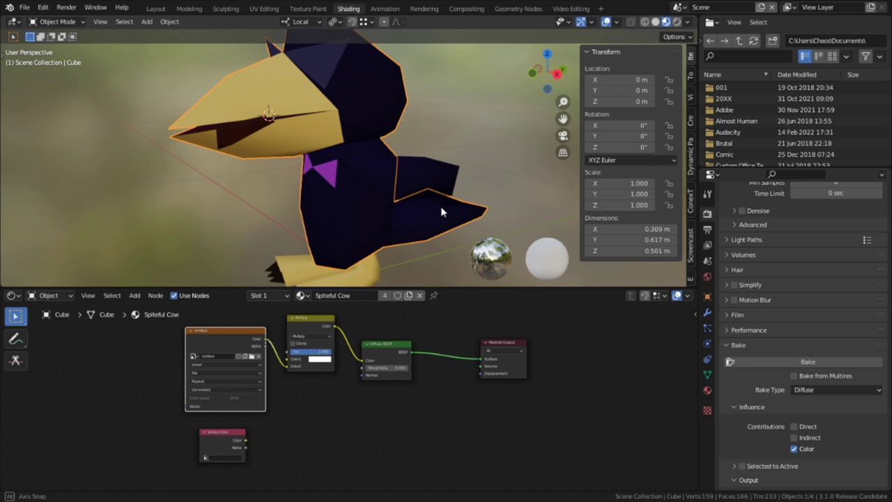
Apply the Mirror modifier on the wings object and isolate the wings in local view
left_click(425, 181)
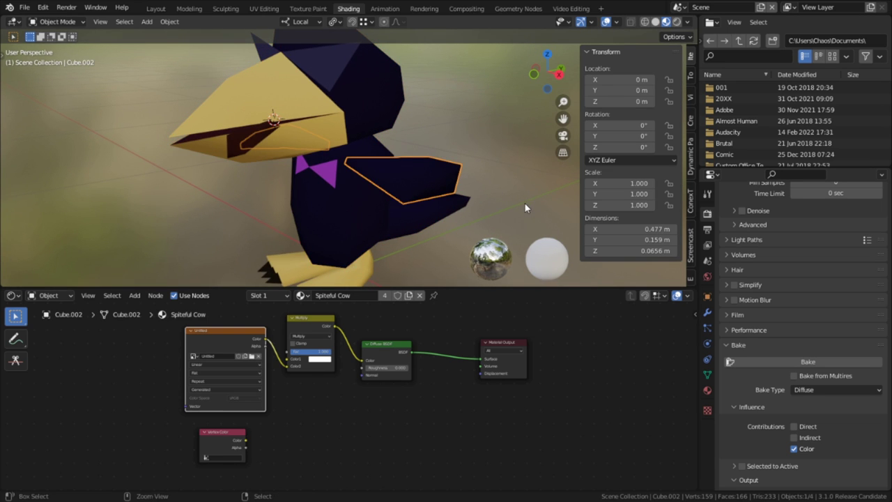
left_click(711, 312)
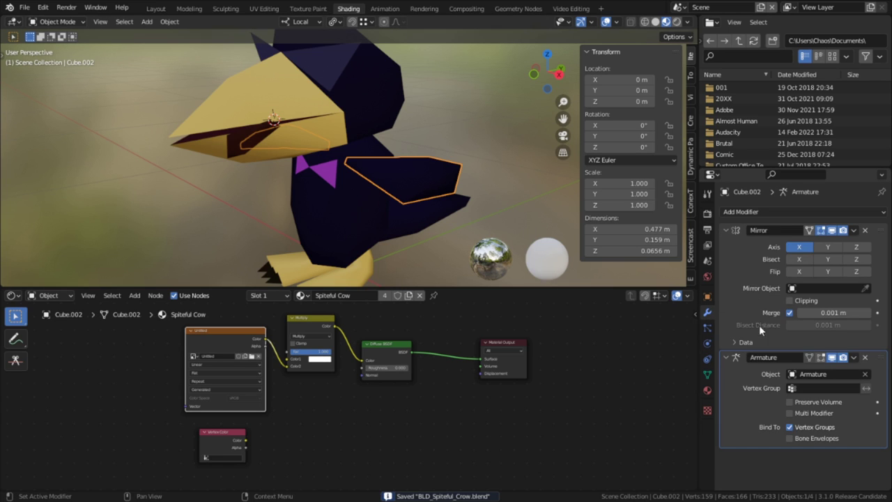
scroll(754, 282, "down", 5)
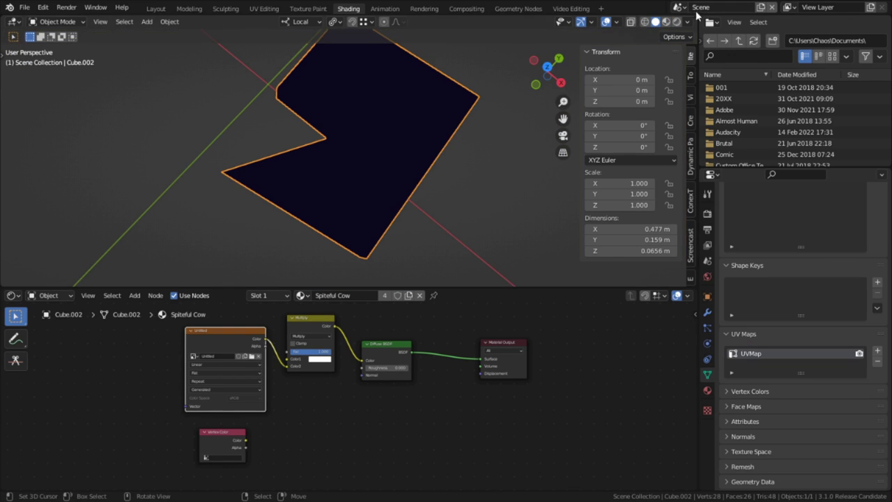
Set the solid viewport shading to MatCap lighting with Material colour
left_click(687, 22)
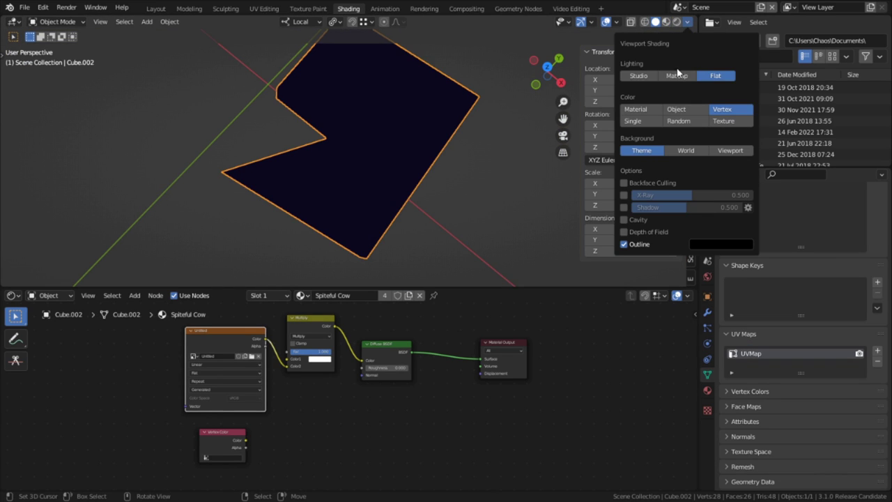
left_click(676, 75)
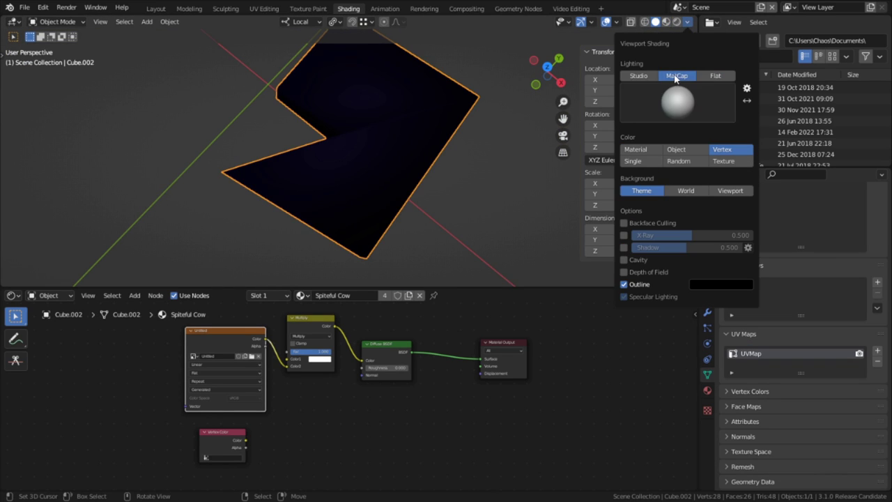
left_click(639, 152)
middle_click_drag(463, 167, 509, 185)
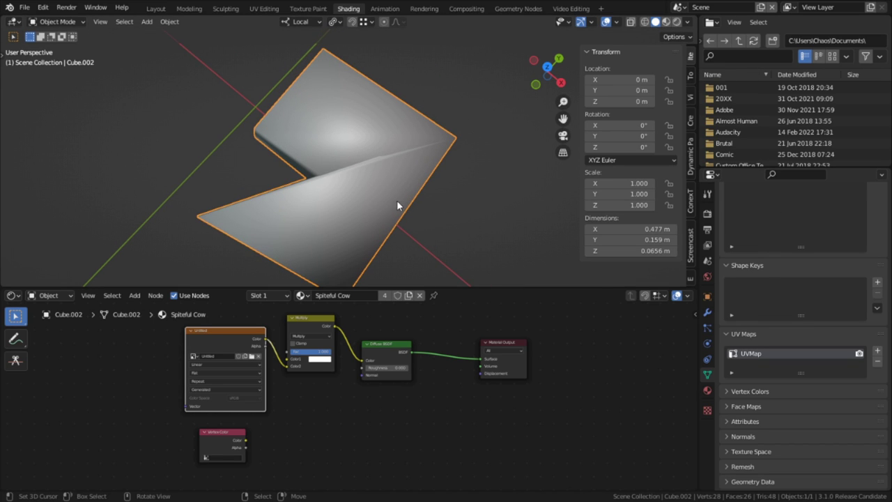
Add a Basis shape key and a second shape key named Wing Correct to the wings
scroll(770, 304, "up", 4)
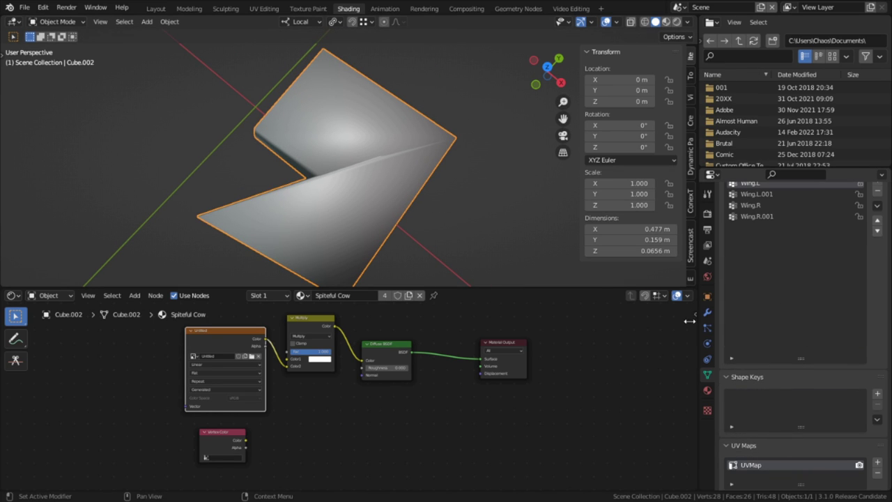
left_click(876, 394)
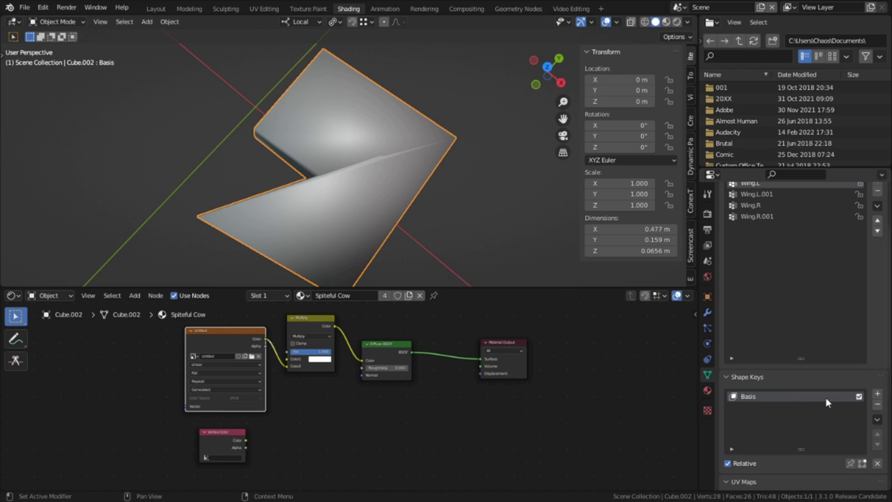
left_click(878, 395)
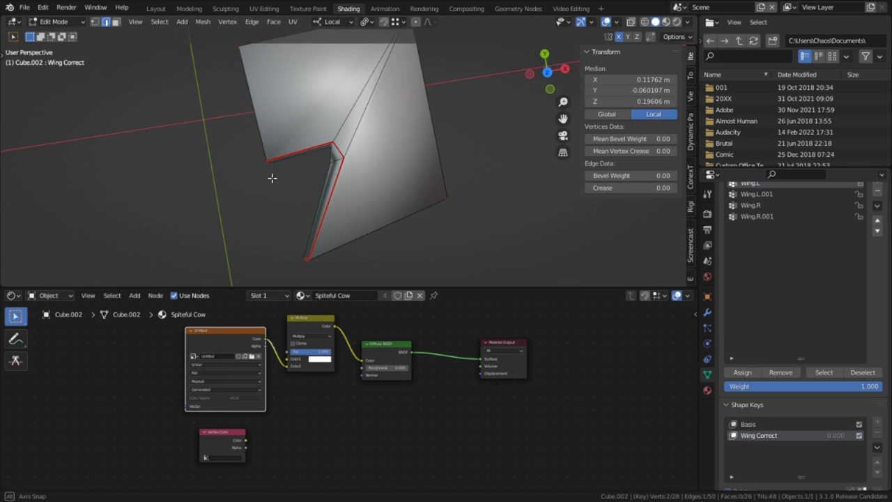
In the Wing Correct shape key, slide the edge at the wing's inner bend by about -0.62 and move it into place
key("g")
key("g")
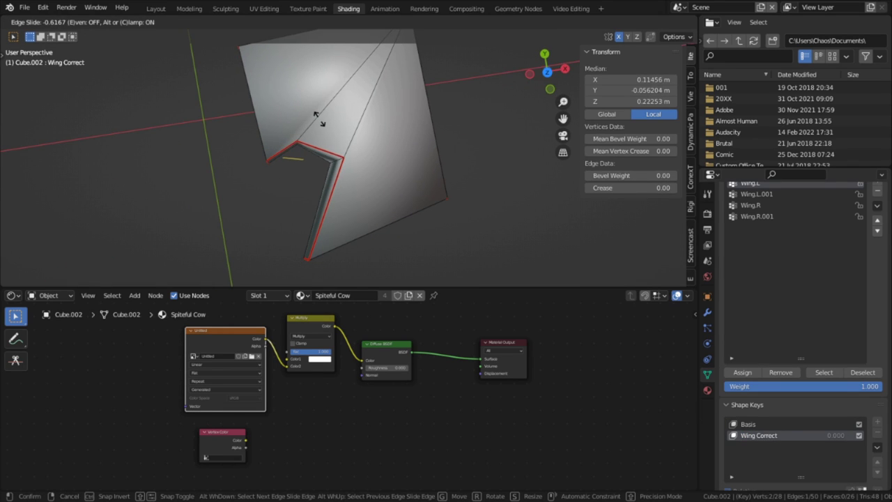
left_click(319, 119)
key("g")
left_click(320, 197)
middle_click_drag(321, 197, 359, 168)
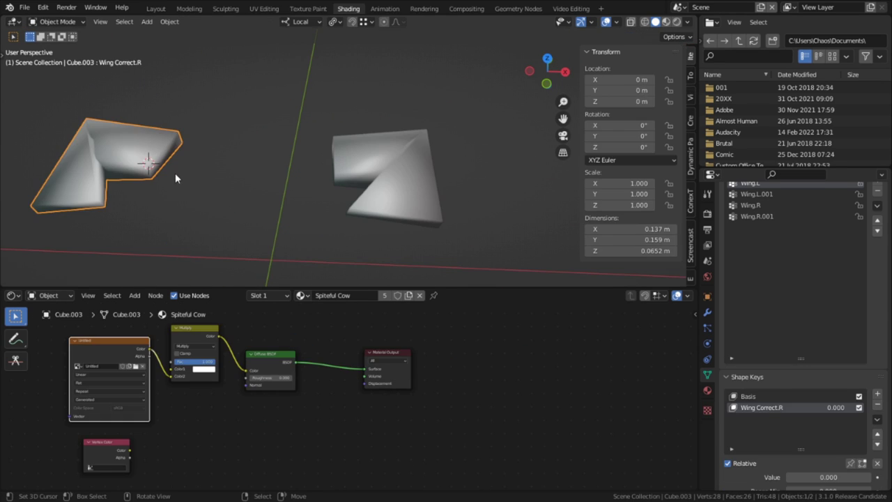
Replace the separate right wing with a linked duplicate of the left wing, scaled -1 along local X about the world origin
key("x")
left_click(175, 173)
left_click(362, 182)
key("alt+d")
right_click(332, 79)
key("shift+c")
type("sx-1")
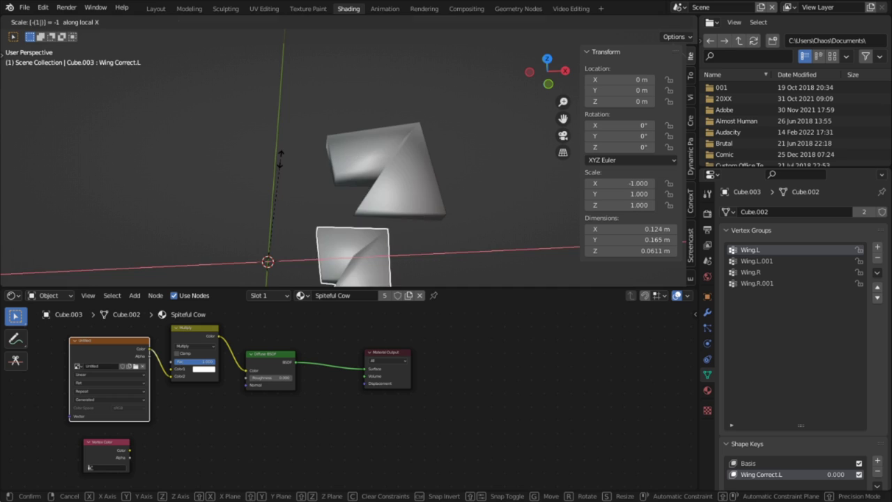
key("Return")
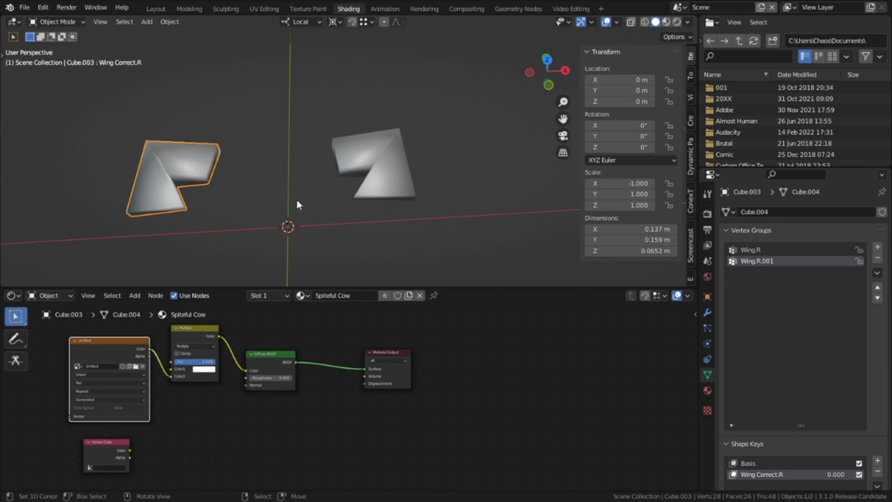
Join the mirrored right wing into the left wing object and correct the right wing's inverted normals
left_click(362, 175, "shift")
key("ctrl+j")
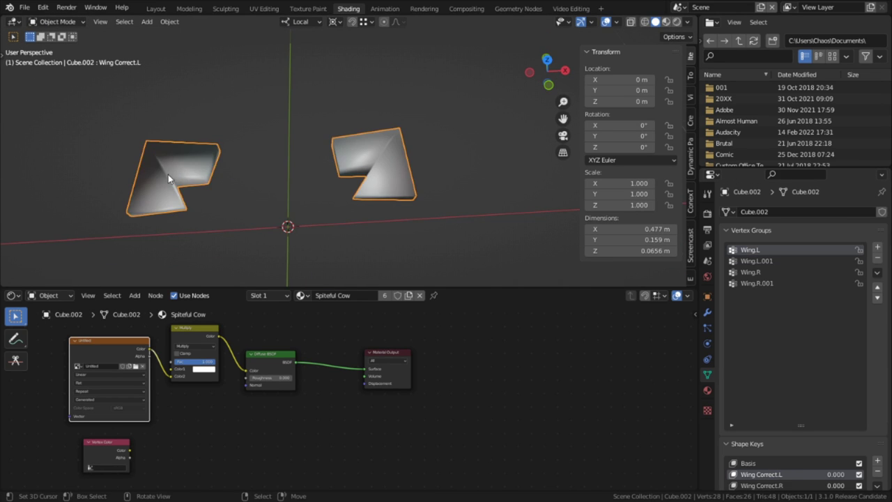
key("Tab")
key("l")
key("u")
left_click(187, 167)
key("Tab")
key("Tab")
key("Tab")
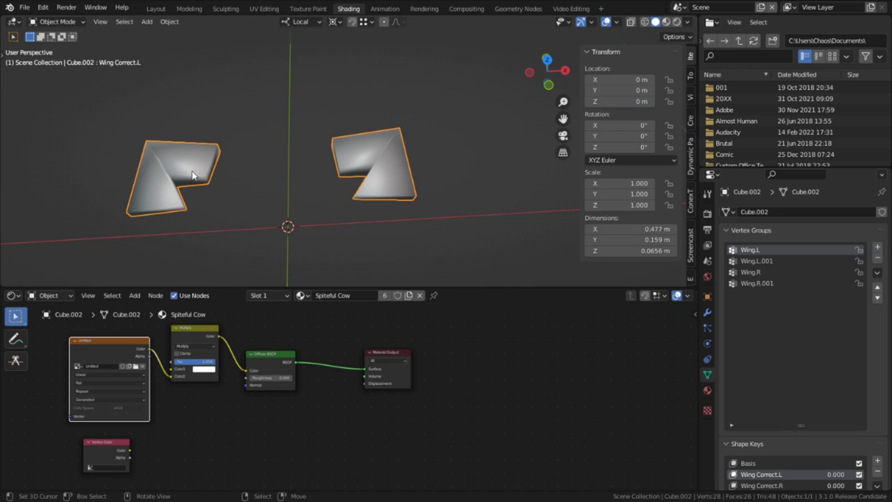
scroll(816, 421, "down", 2)
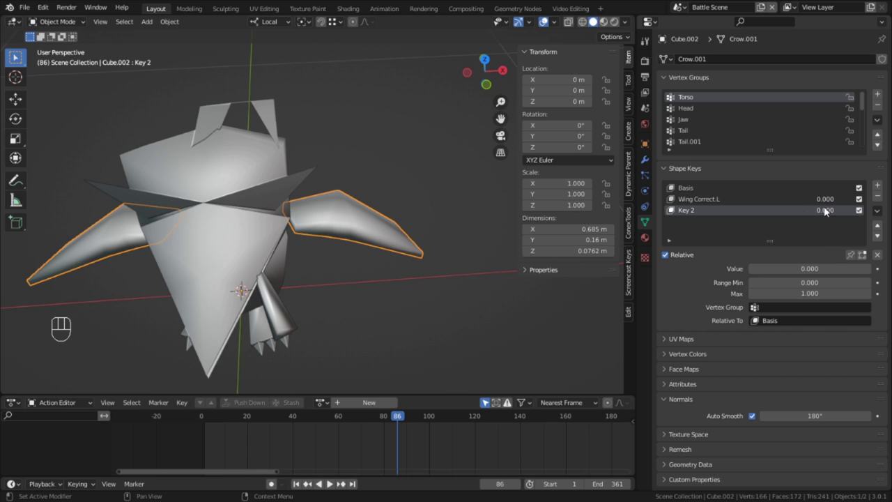
Set the Key 2 shape key's value to 1 and mirror it so it corrects the opposite wing
left_click_drag(825, 211, 860, 213)
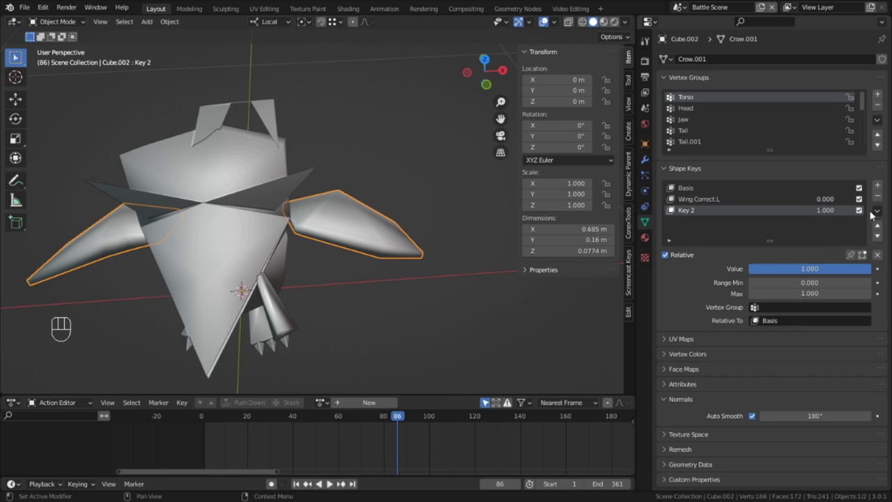
left_click(877, 211)
left_click(813, 239)
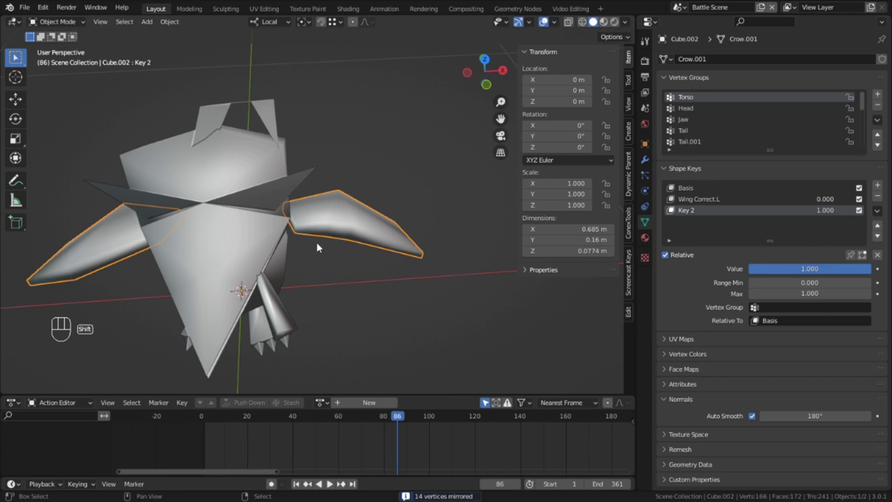
middle_click_drag(317, 242, 465, 252)
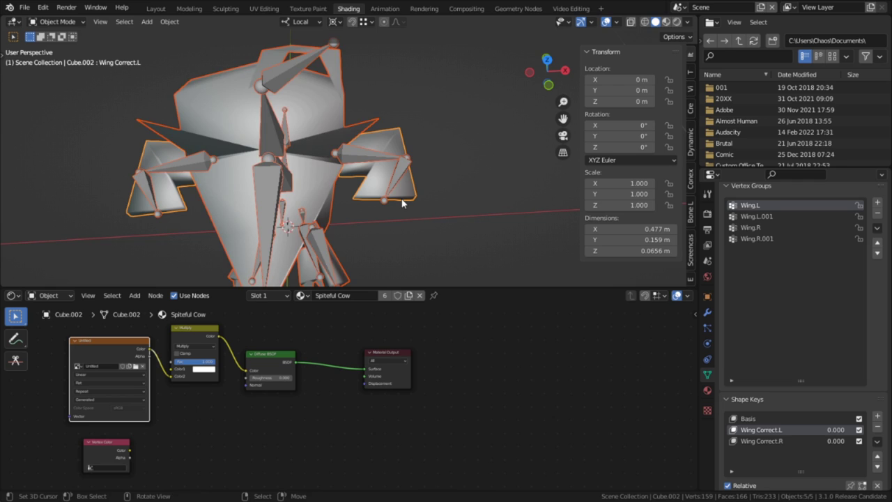
In Pose Mode, copy the X rotation of the Wing.L.001 bone as a new driver
middle_click_drag(362, 182, 400, 185)
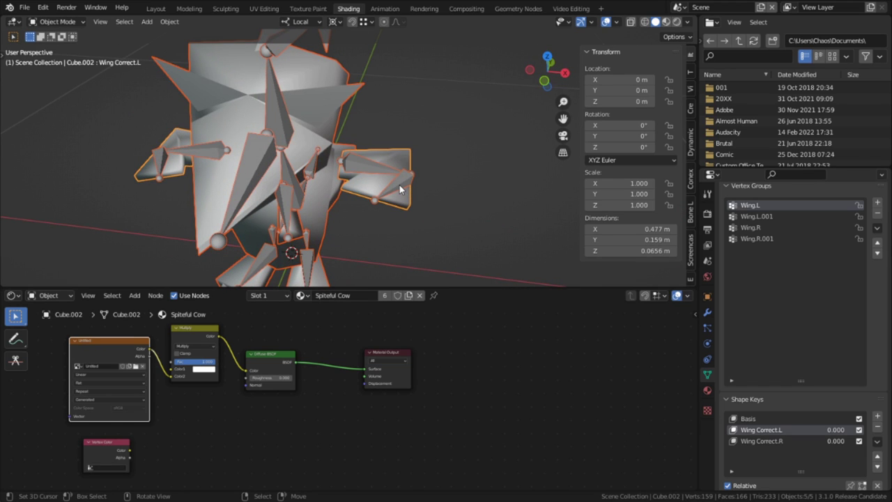
left_click(399, 184)
key("ctrl+Tab")
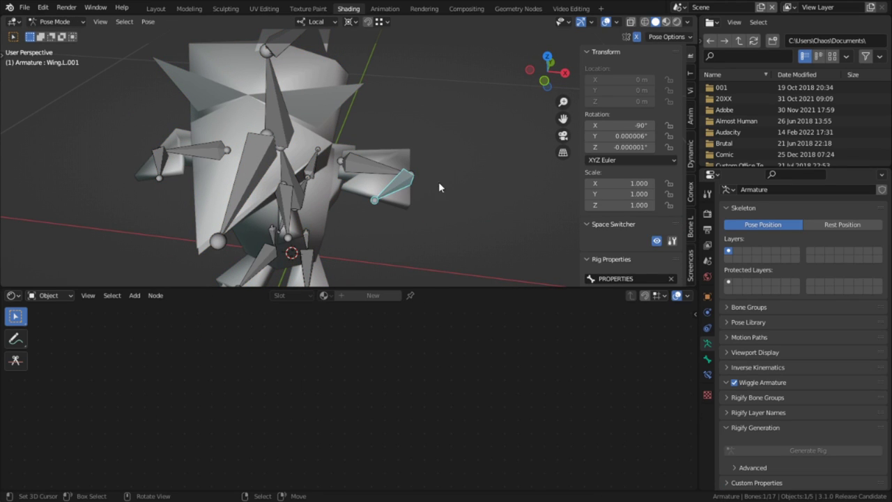
right_click(606, 125)
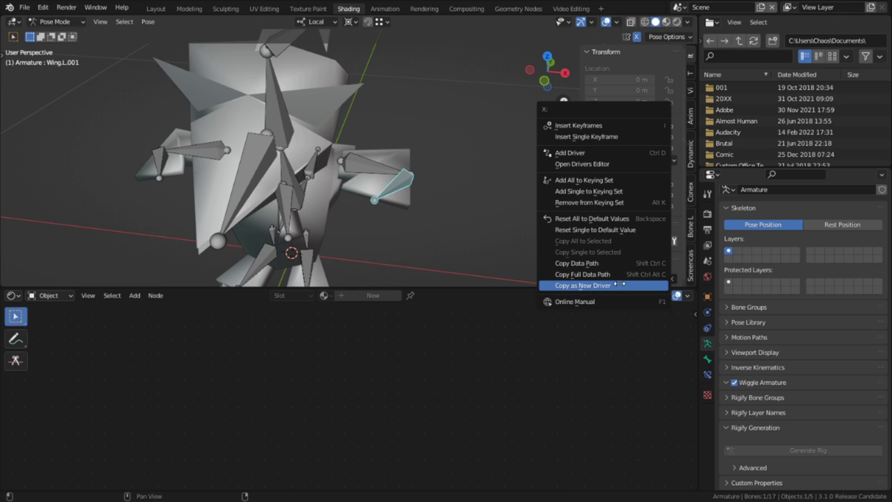
left_click(620, 284)
Return to the wing mesh in Object Mode and paste the copied driver onto the Wing Correct.L shape key's value
middle_click_drag(439, 222, 397, 239)
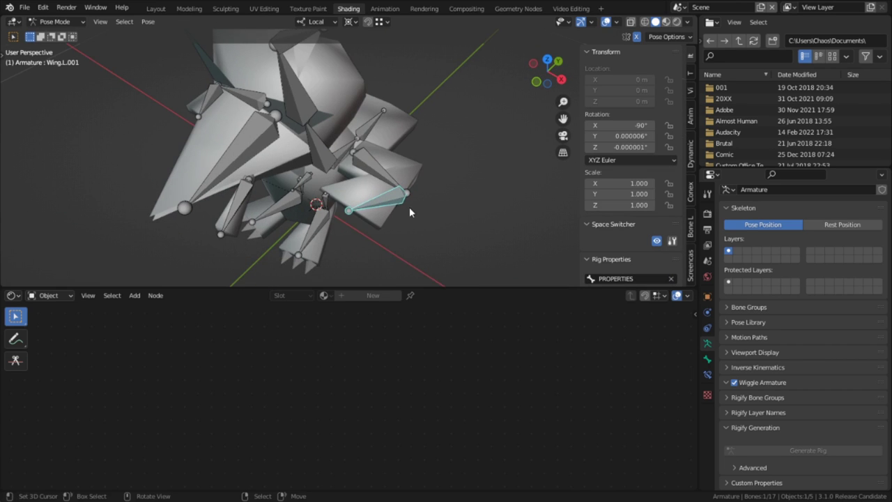
key("ctrl+Tab")
right_click(349, 199)
right_click(840, 457)
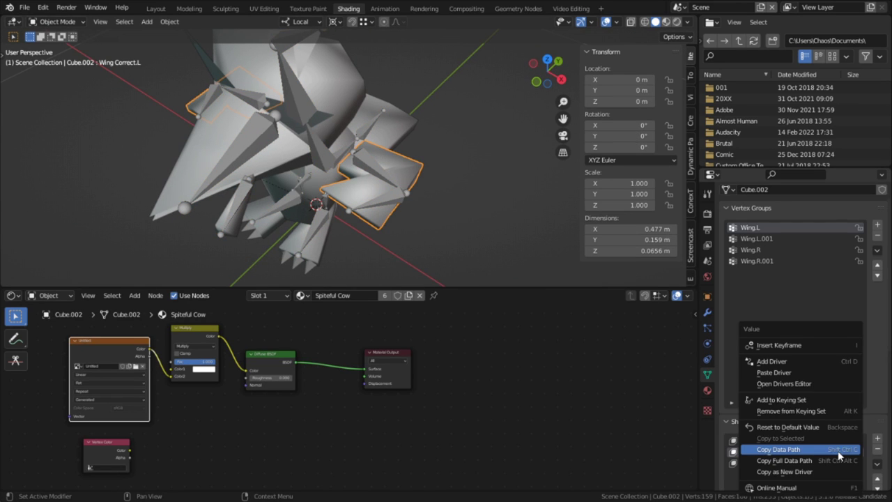
left_click(783, 371)
Open the Wing Correct.L driver for editing and set its type to Scripted Expression
right_click(838, 453)
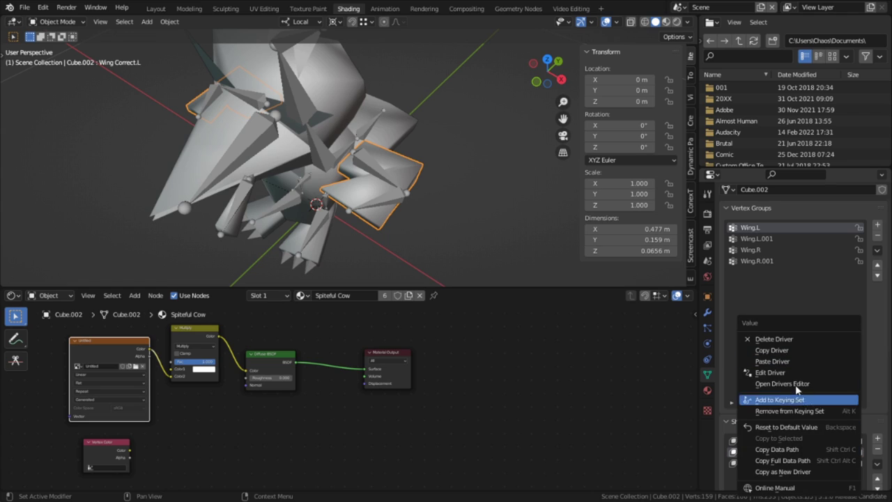
left_click(789, 373)
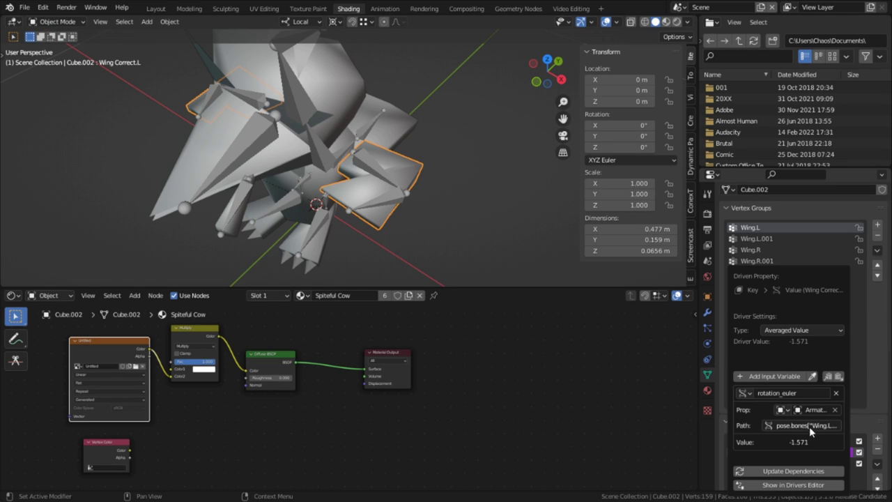
left_click(801, 329)
left_click(801, 330)
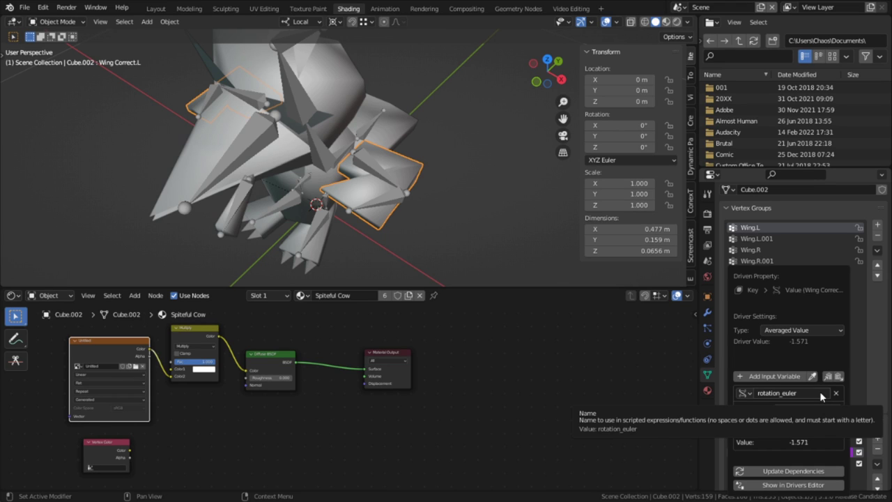
left_click(788, 330)
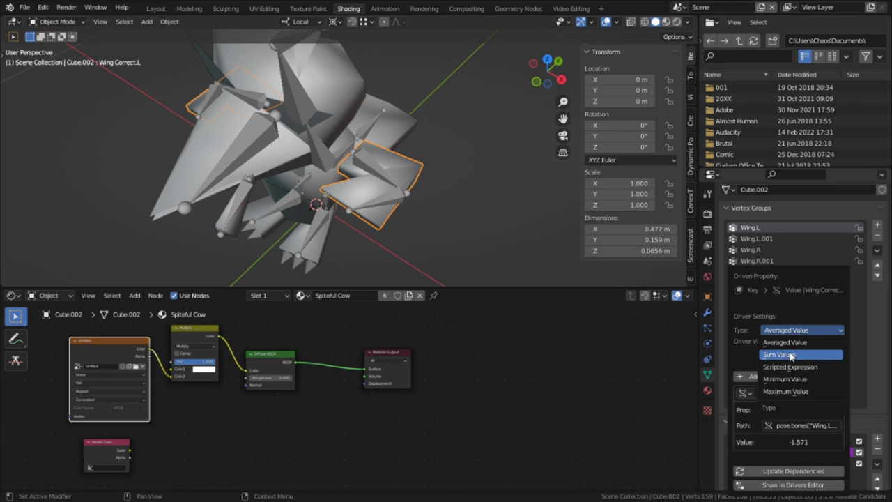
left_click(790, 357)
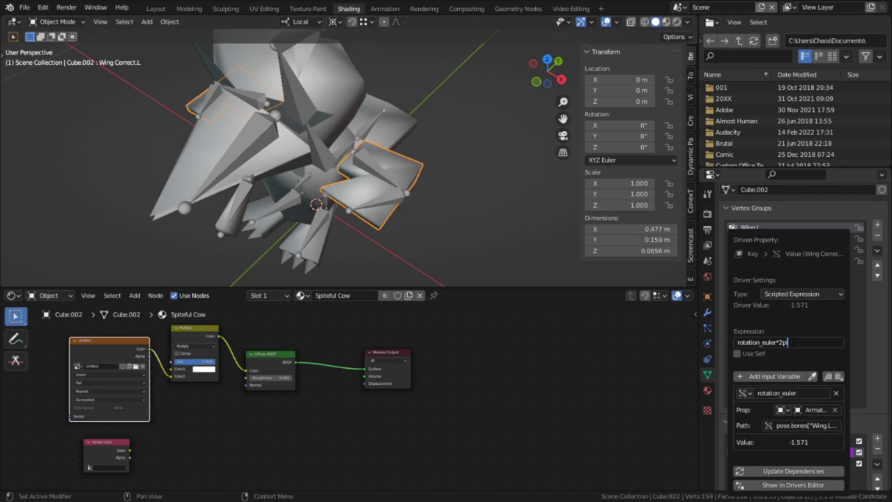
Set the driver expression to ((rotation_euler*(360/(2*pi)))/-90), consulting Wikipedia's Radian article for the conversion to degrees
type("i")
key("Return")
type("*")
key("Return")
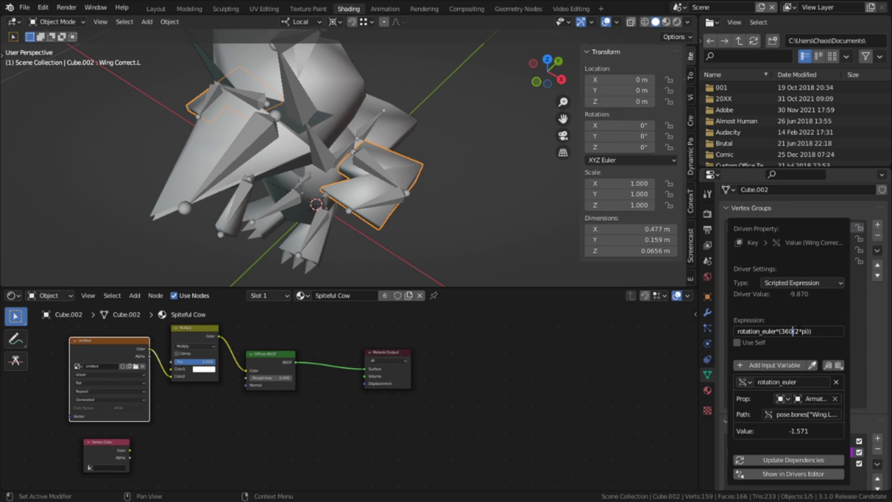
left_click(819, 332)
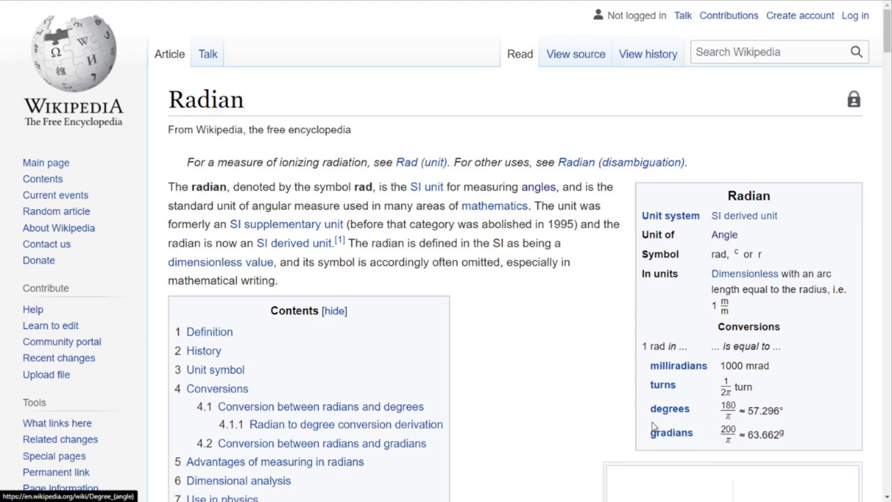
left_click_drag(797, 414, 646, 412)
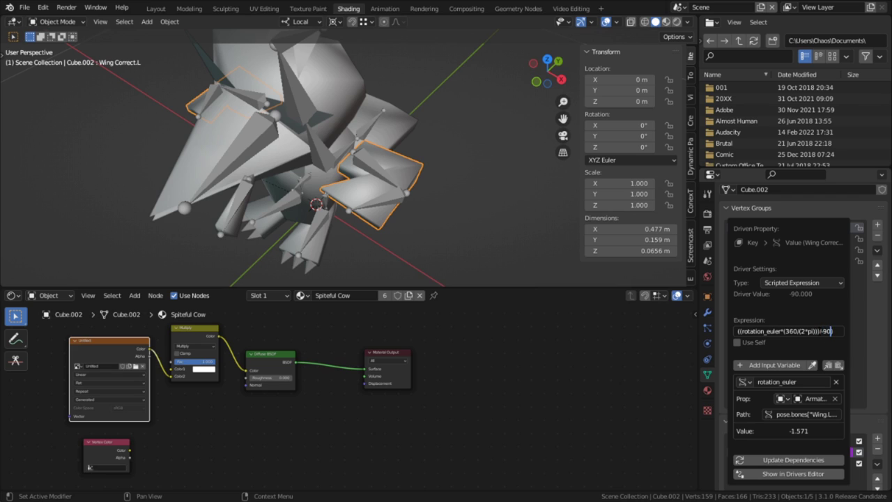
left_click(818, 329)
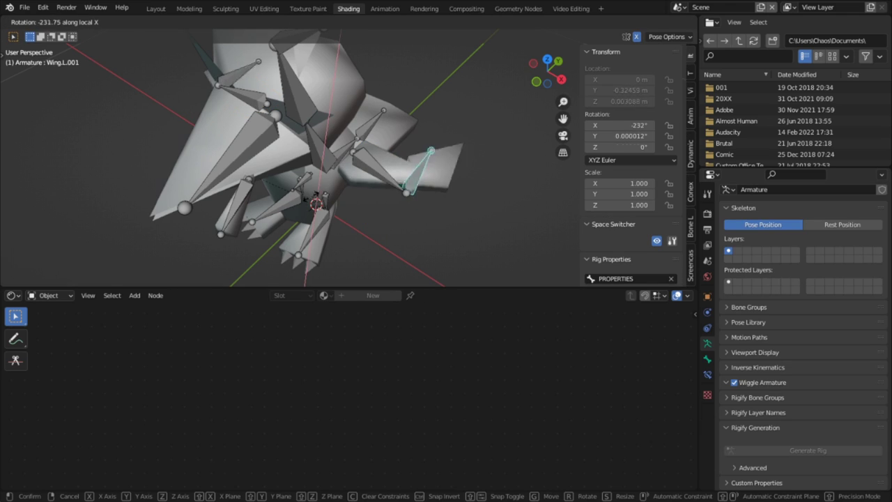
Rotate the Wing.L.001 bone about its local X axis to test the driven wing correction
right_click(310, 200)
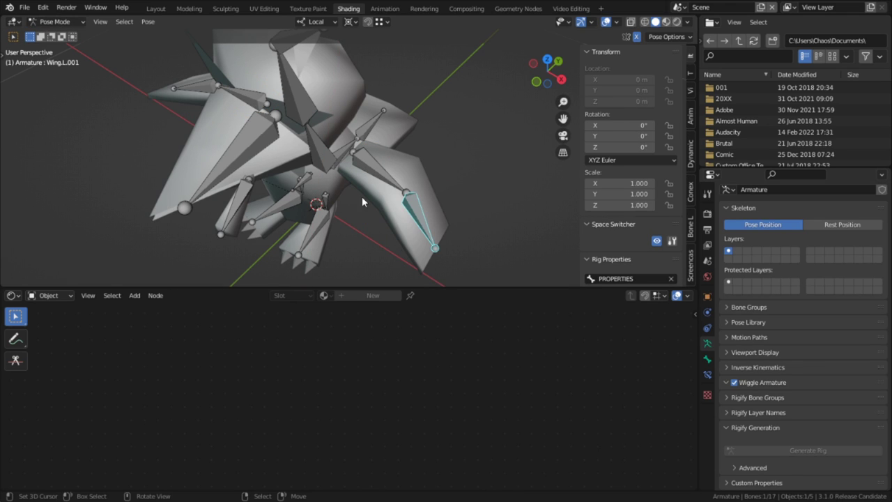
key("r")
key("x")
key("x")
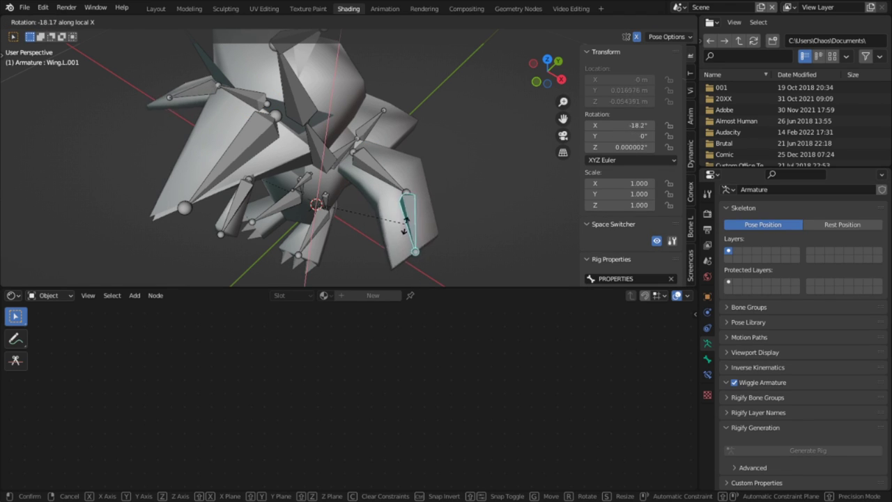
right_click(438, 223)
left_click_drag(613, 126, 576, 126)
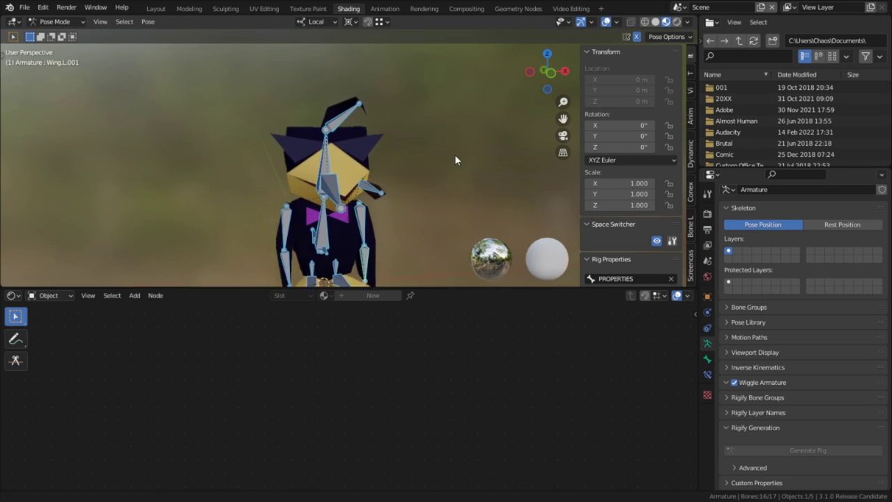
Switch to the Texture Paint workspace, maximize the 3D viewport, hide the armature in Object Mode and use Material Preview shading
scroll(454, 154, "up", 5)
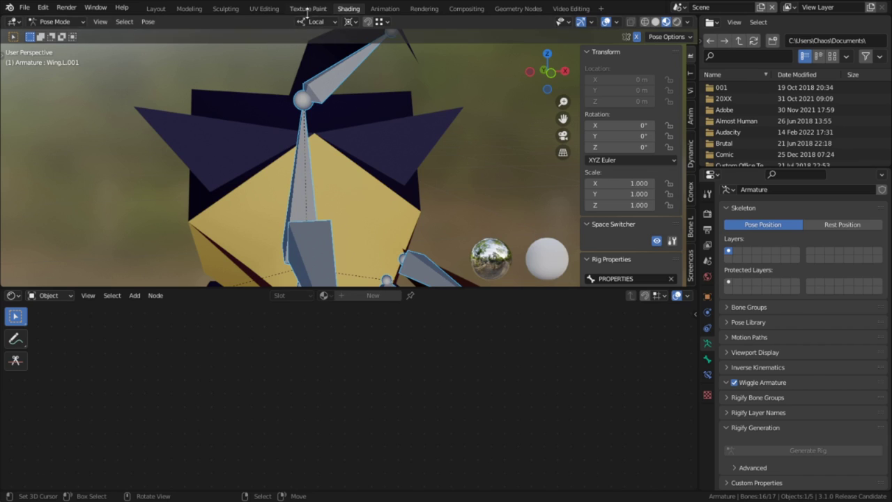
left_click(307, 9)
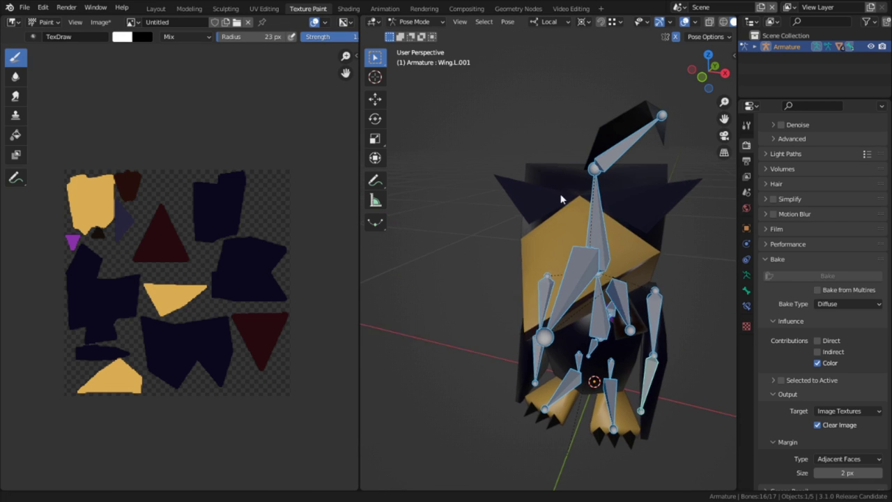
key("ctrl+space")
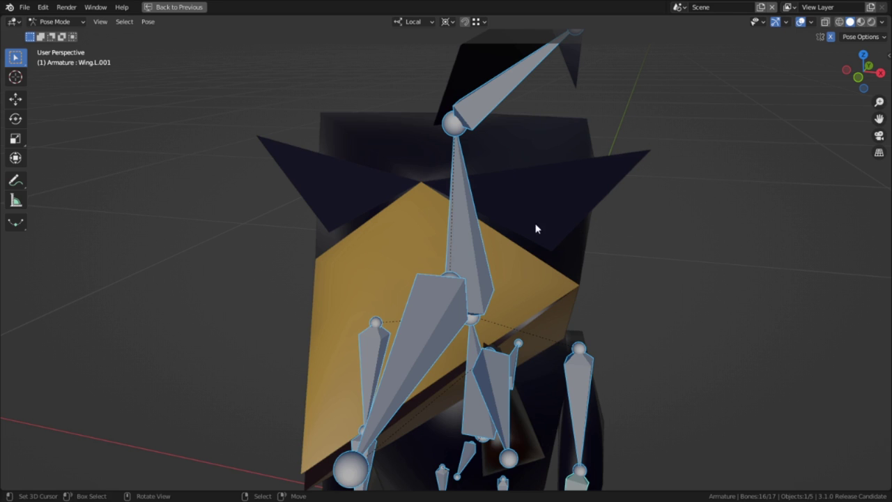
left_click(472, 224)
key("ctrl+Tab")
key("h")
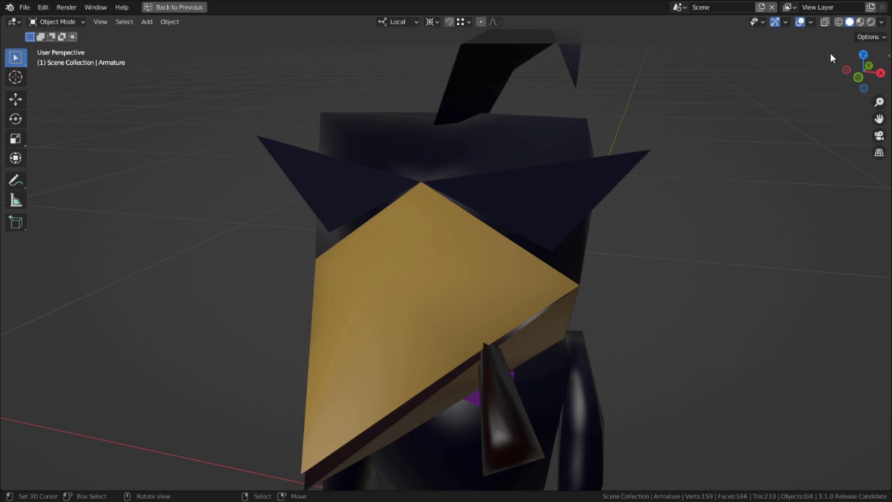
left_click(861, 22)
Texture-paint mirrored white glare stripes across the dark triangular eyepieces, a thick one at 41 px radius and thinner ones at 14 px
mouse_move(624, 172)
middle_mouse_down()
mouse_move(643, 167)
mouse_move(525, 195)
middle_mouse_up()
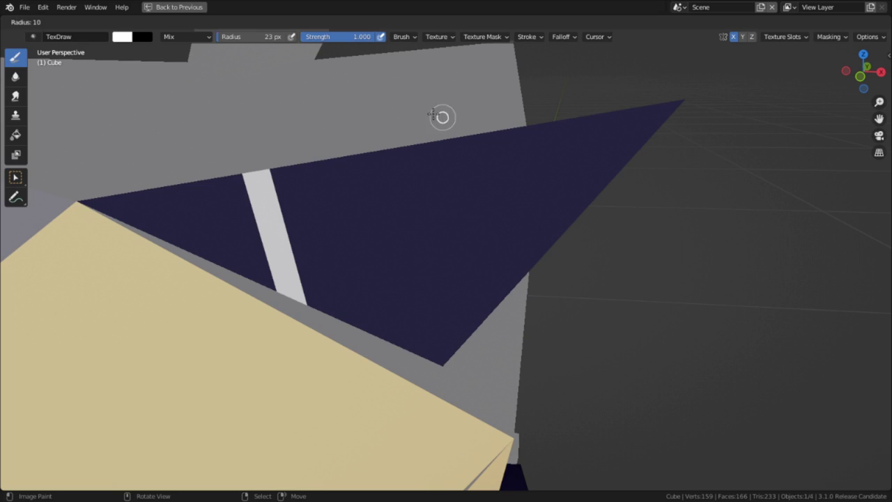
left_click(452, 153)
mouse_move(441, 113)
left_mouse_down()
mouse_move(481, 223)
mouse_move(501, 342)
left_mouse_up()
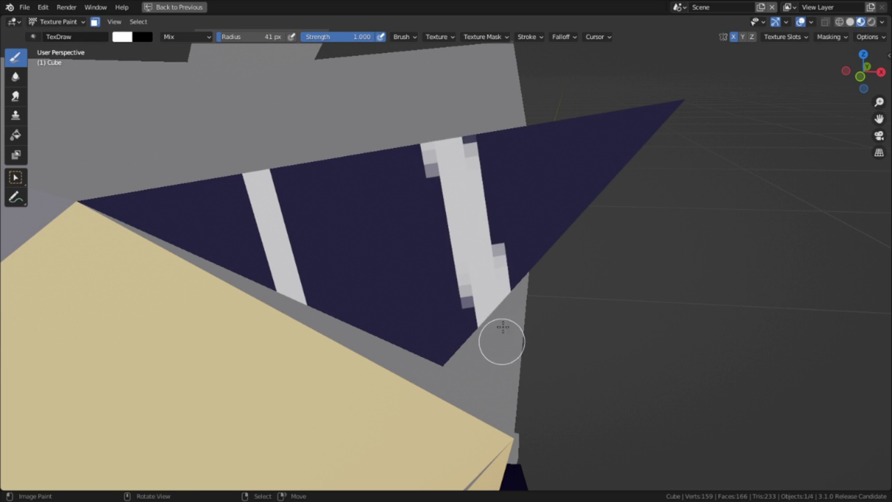
key("f")
left_click(506, 209)
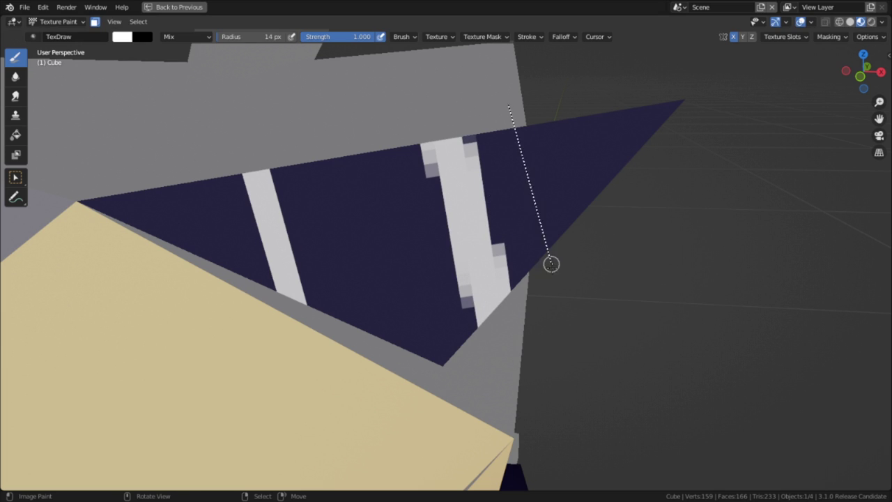
left_click_drag(551, 264, 547, 257)
left_click_drag(543, 133, 581, 293)
Lighten the eyepieces' upper edges with the sampled dark blue, using Add blending, a 203 px radius and 0.109 strength
scroll(581, 293, "down", 6)
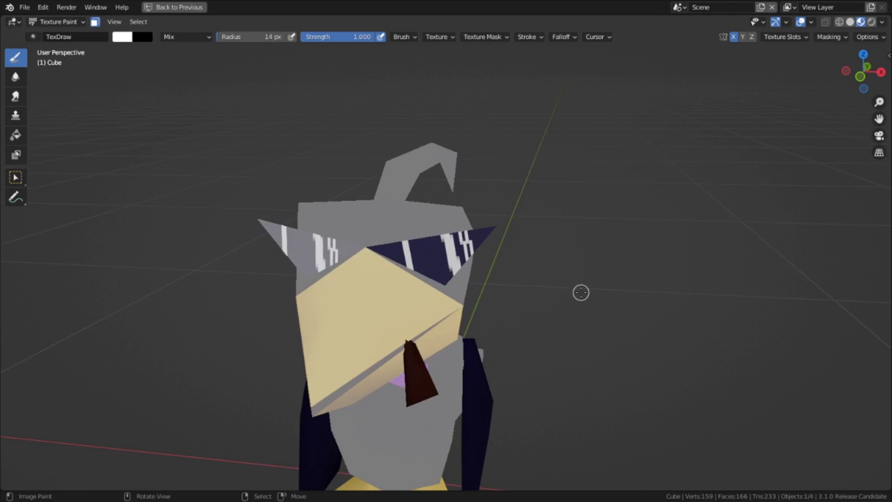
mouse_move(508, 274)
middle_mouse_down()
mouse_move(558, 272)
mouse_move(501, 264)
middle_mouse_up()
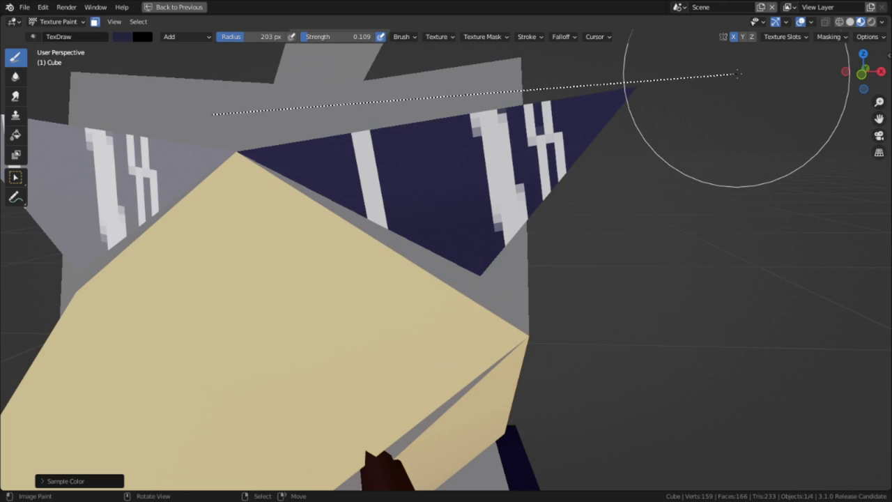
left_click_drag(737, 74, 732, 76)
left_click_drag(237, 110, 749, 91)
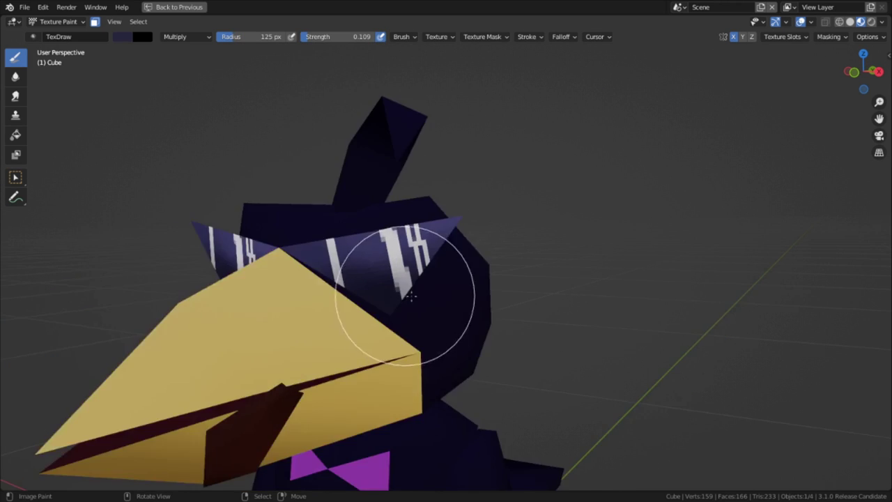
Switch the brush to Add blending and lighten the upper part of the striped eyepiece with a 125 px radius
middle_click_drag(411, 296, 536, 289)
scroll(560, 302, "down", 10)
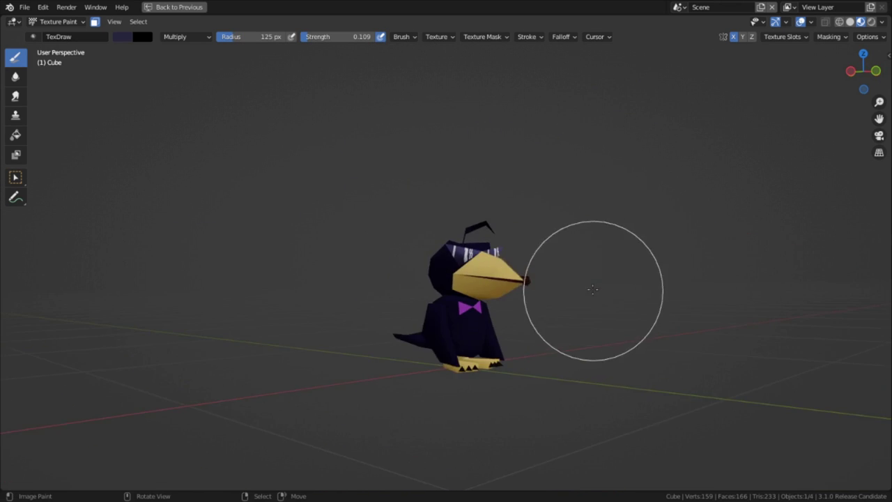
mouse_move(591, 289)
middle_mouse_down()
mouse_move(545, 305)
mouse_move(530, 296)
middle_mouse_up()
scroll(521, 289, "up", 3)
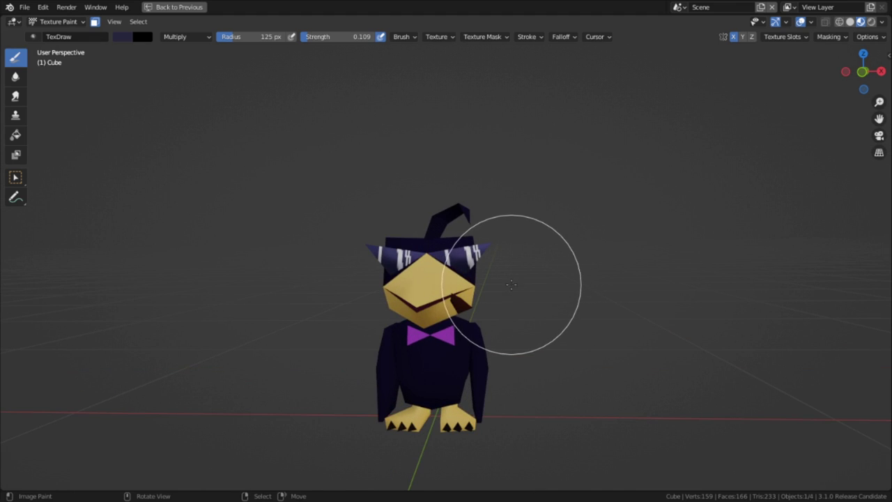
scroll(505, 284, "up", 5)
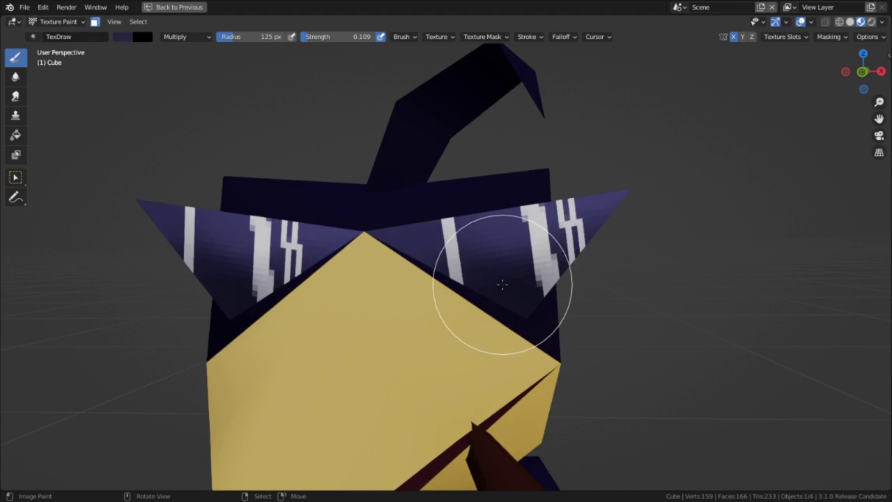
scroll(527, 269, "up", 3)
left_click(183, 39)
left_click(185, 165)
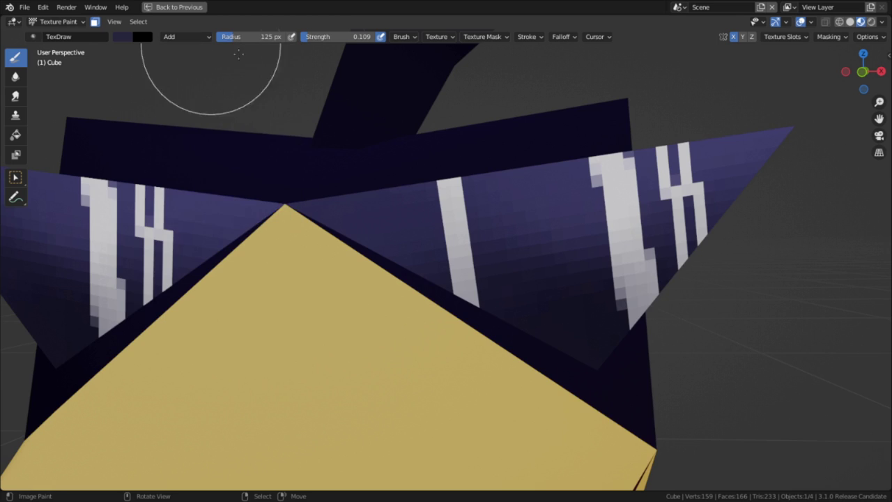
middle_click_drag(670, 172, 490, 213, "shift")
mouse_move(490, 213)
left_mouse_down()
mouse_move(478, 211)
mouse_move(527, 214)
mouse_move(435, 212)
left_mouse_up()
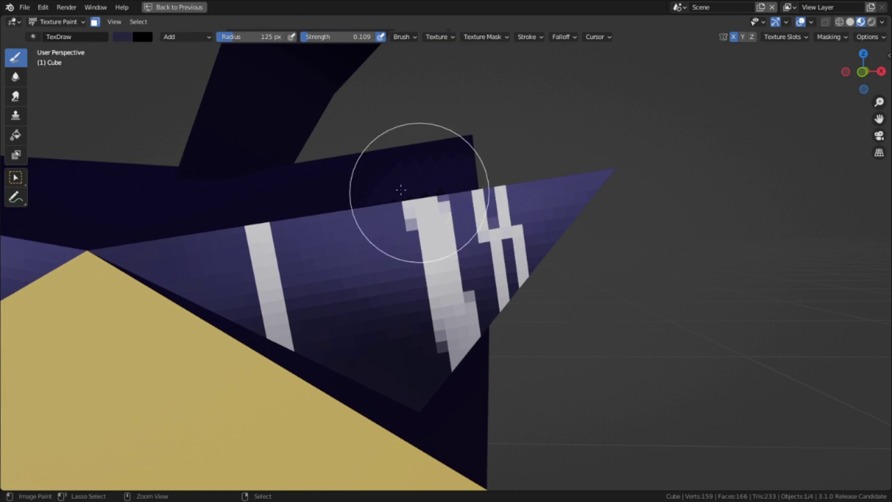
Lighten the upper eyepieces and the head above them using Add blending at a 91 px radius and 0.109 strength
scroll(377, 189, "down", 5)
key("f")
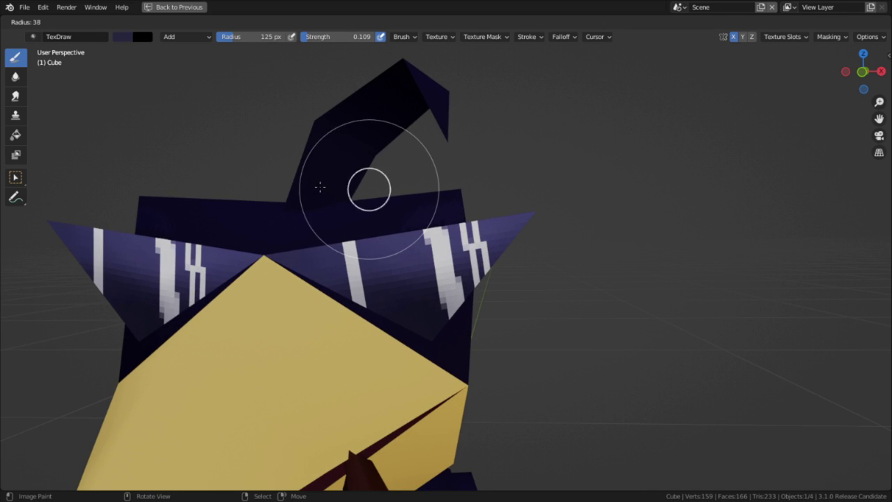
left_click(357, 188)
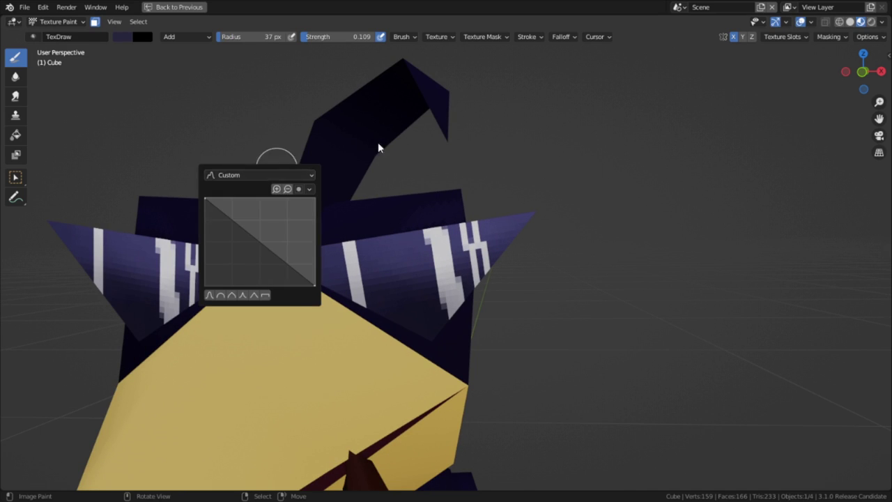
key("e")
key("f")
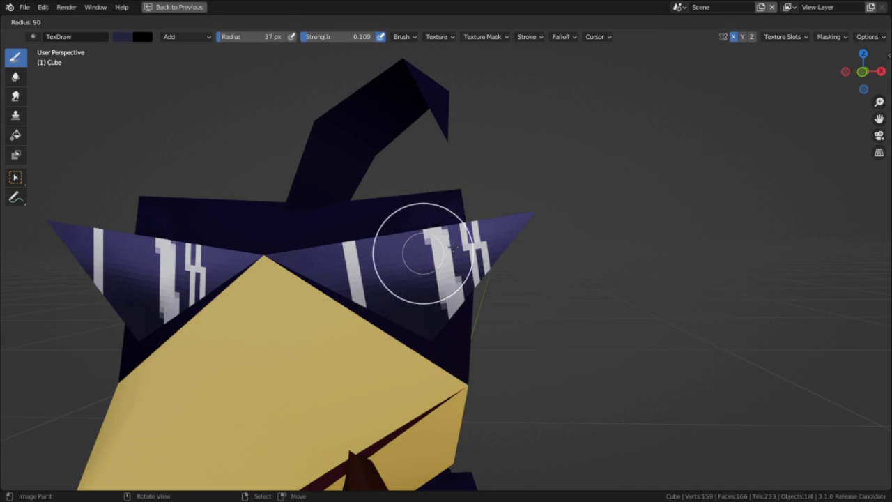
left_click(476, 241)
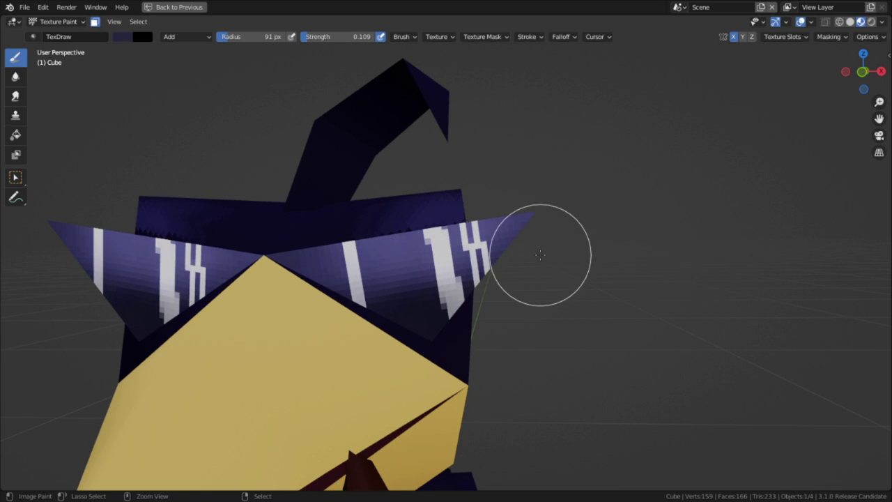
Mask painting to one striped eyepiece, brighten its upper edge with the 91 px Add brush and sample its dark lower colour
right_click(448, 248)
mouse_move(459, 235)
left_mouse_down()
mouse_move(418, 241)
mouse_move(464, 230)
left_mouse_up()
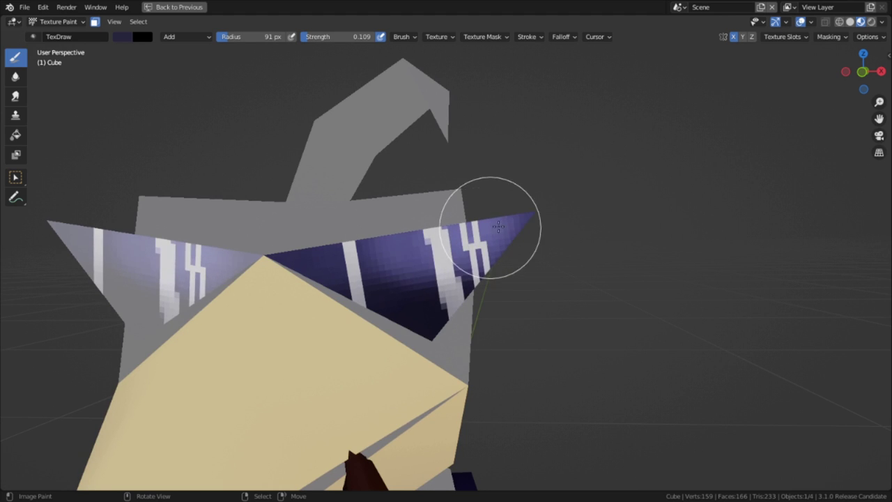
scroll(542, 223, "up", 5)
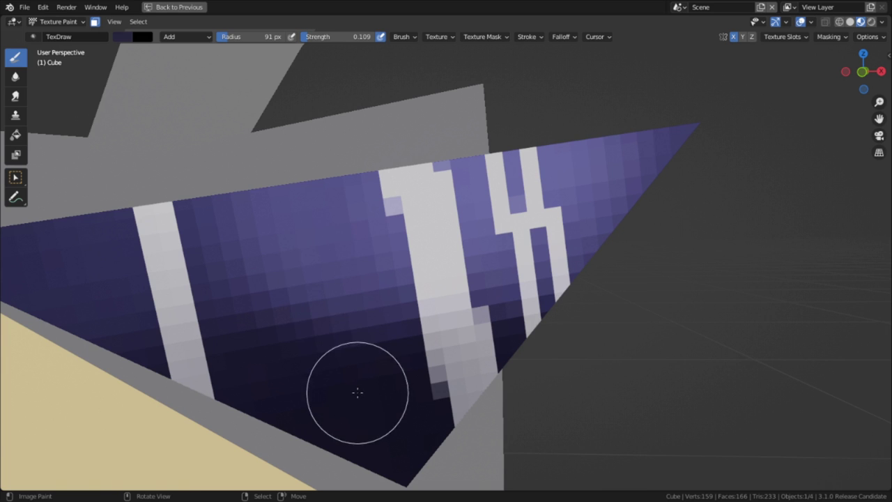
key("s")
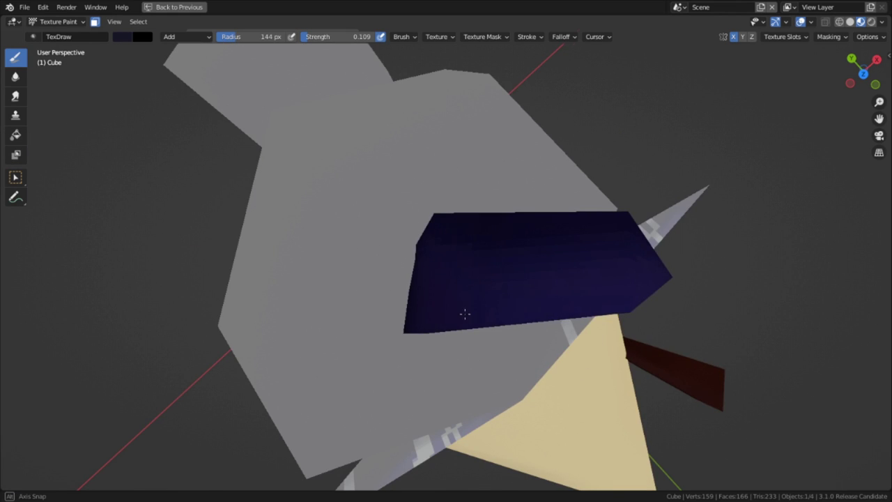
mouse_move(464, 313)
middle_mouse_down()
mouse_move(500, 255)
mouse_move(455, 194)
middle_mouse_up()
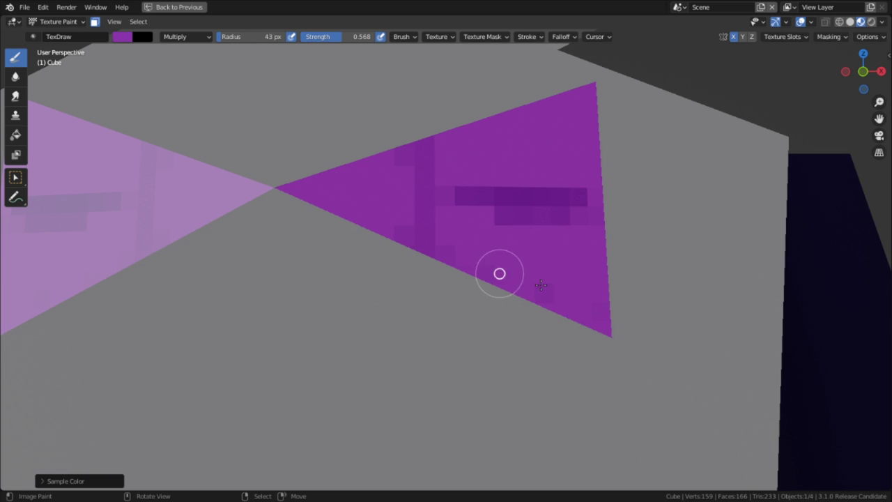
Shade the lower part of the purple bow tie wings with Multiply blending at a 129 px radius, with radius pressure off
key("f")
left_click(641, 311)
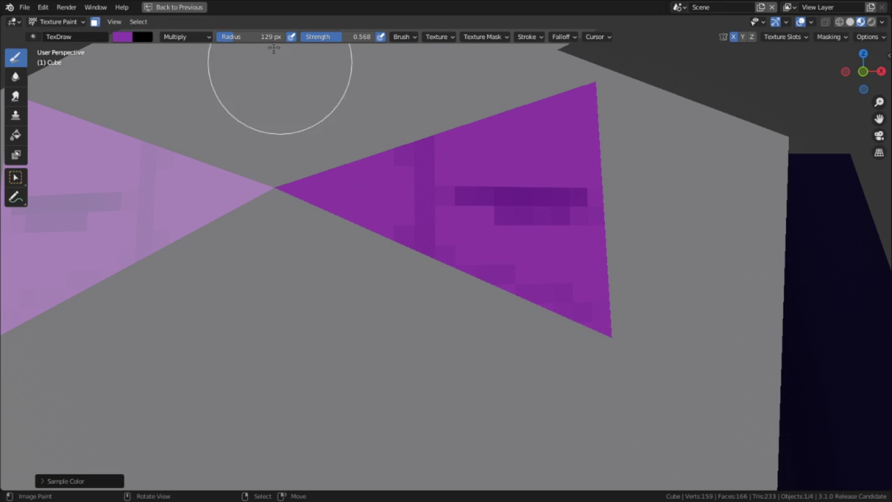
left_click(292, 37)
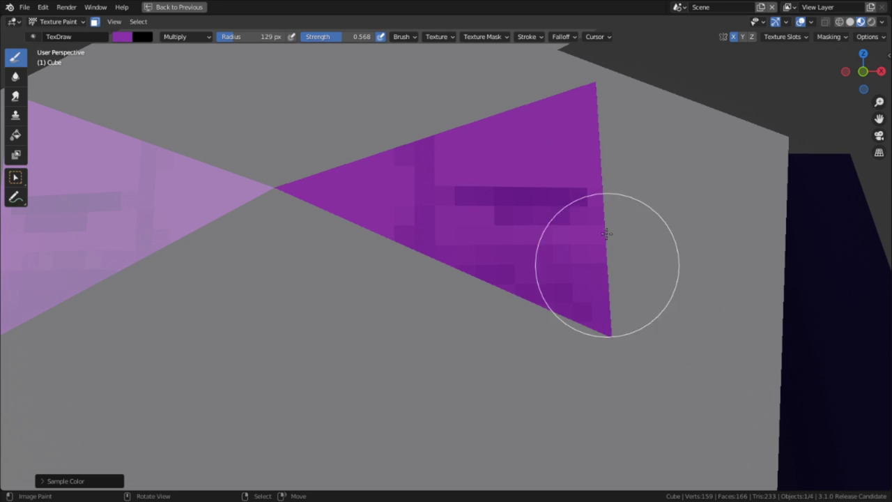
key("f")
left_click(524, 164)
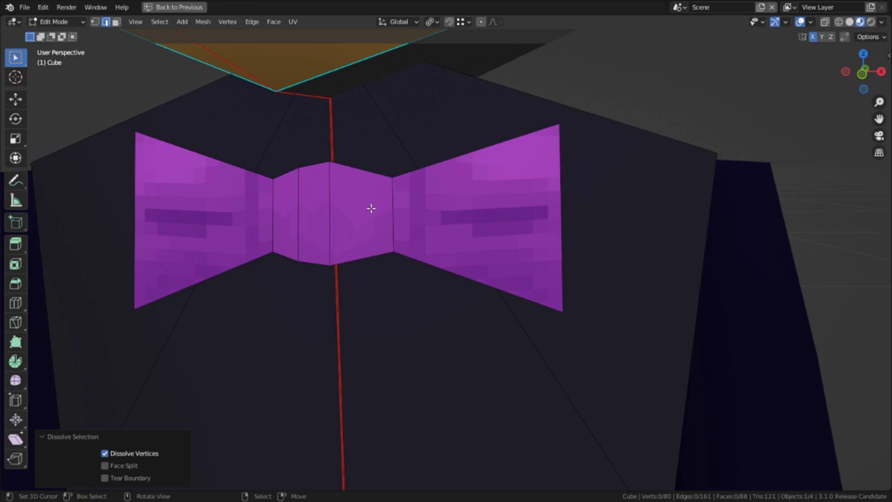
Dissolve the extra vertical edge on the bow tie's knot and scale the midpoints of both outer edges inward to about 0.915
scroll(341, 207, "up", 2)
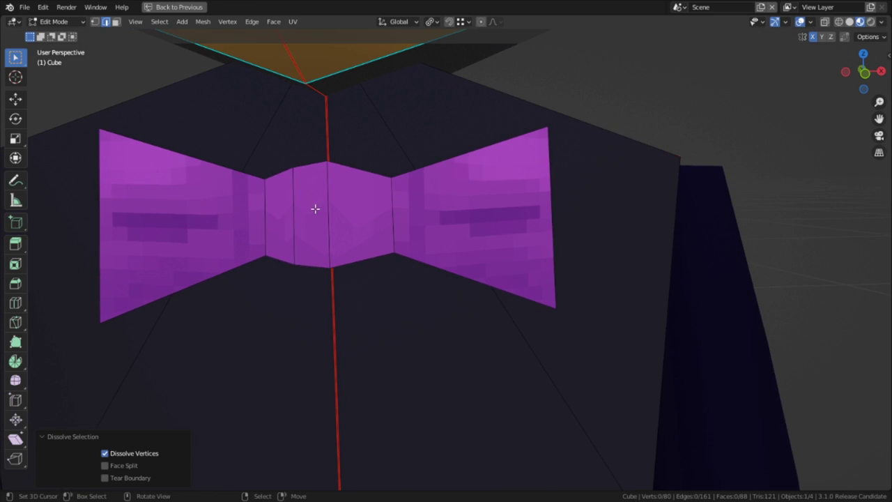
left_click(297, 211, "ctrl")
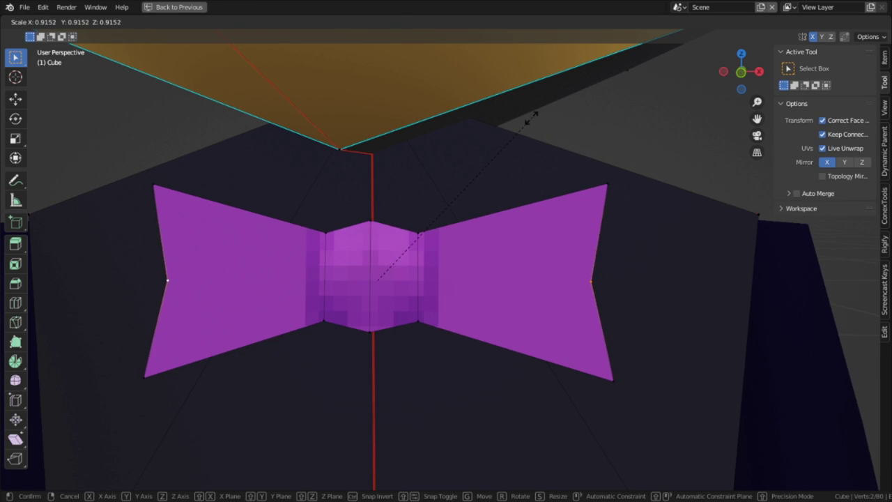
left_click(165, 279)
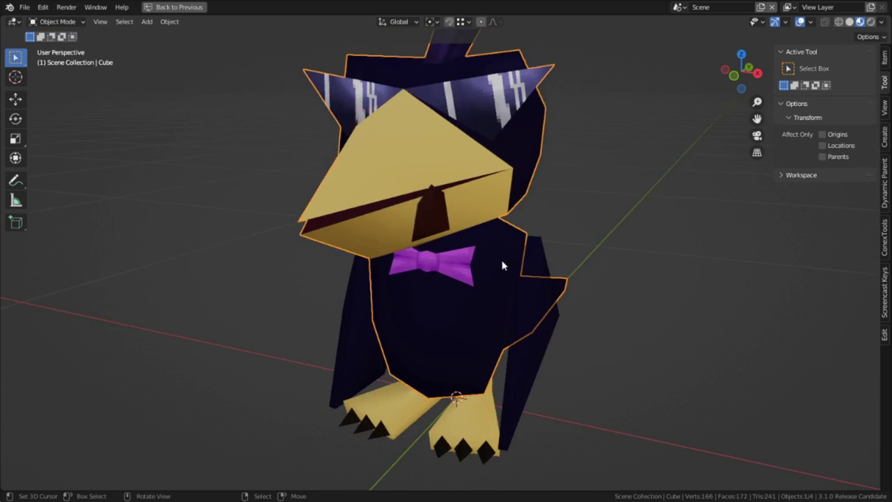
Try painting mirrored nostrils on the upper beak in the sampled dark navy, using Mix blending at a 44 px radius and full strength
scroll(502, 265, "down", 4)
mouse_move(518, 283)
middle_mouse_down()
mouse_move(615, 268)
mouse_move(494, 272)
mouse_move(518, 272)
middle_mouse_up()
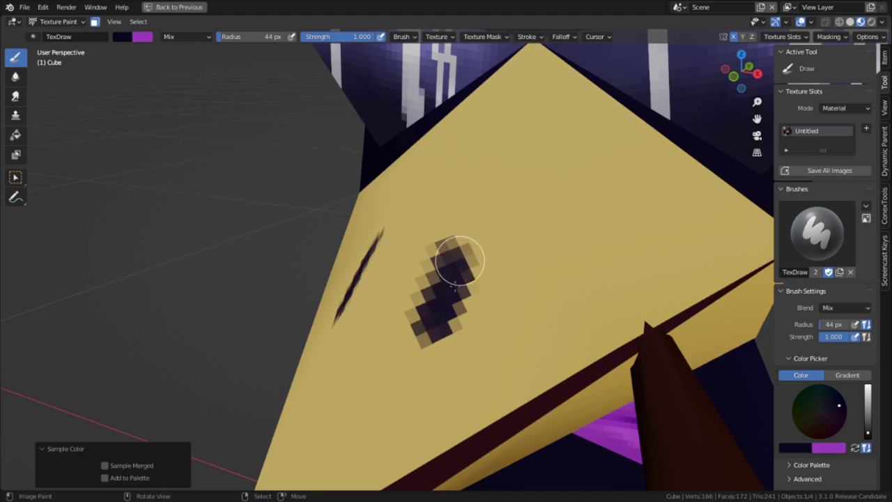
left_click_drag(453, 255, 442, 313)
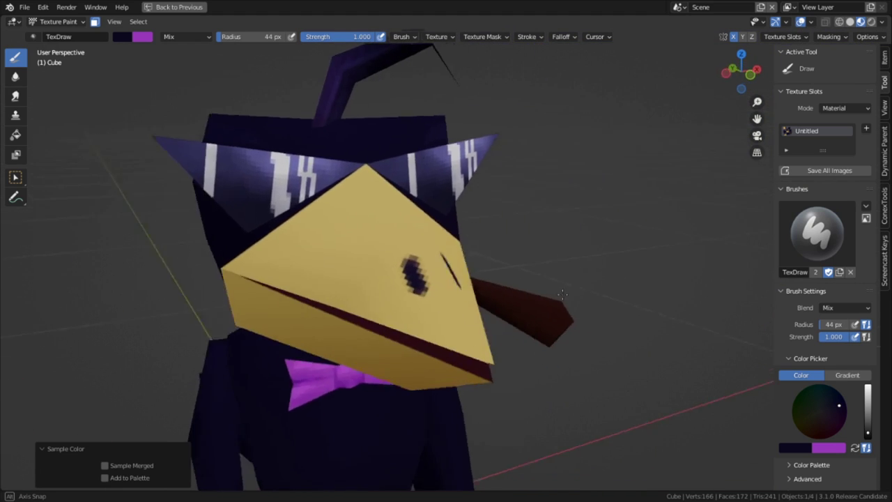
mouse_move(562, 295)
middle_mouse_down()
mouse_move(451, 286)
mouse_move(453, 295)
middle_mouse_up()
scroll(451, 287, "up", 3)
key("ctrl+z")
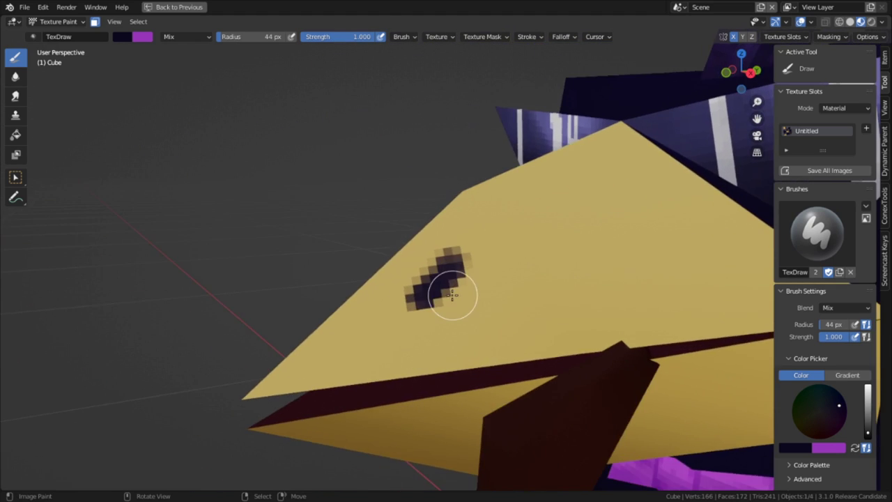
scroll(451, 295, "up", 2)
key("ctrl+z")
key("ctrl+z")
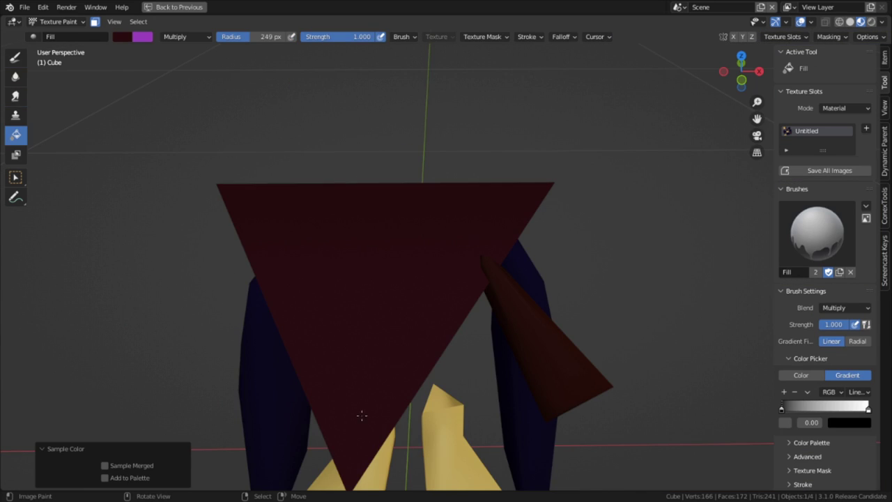
Darken the back of the dark red inner mouth with a linear Multiply gradient fill at strength 1.000
left_click_drag(386, 156, 384, 152)
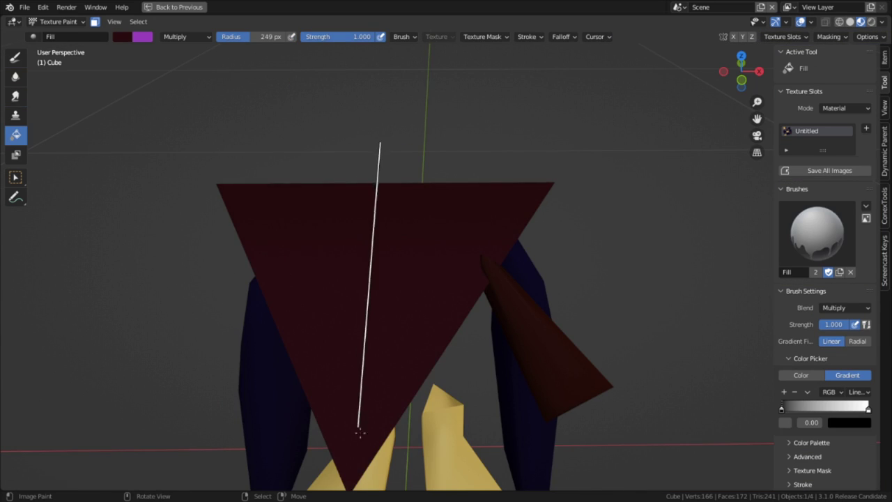
left_click_drag(359, 433, 356, 467)
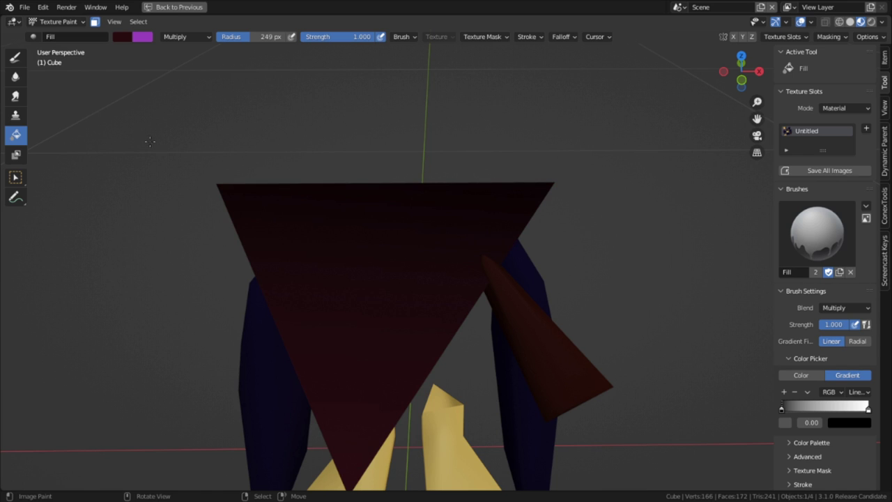
Paint a light pink tongue down the middle of the inner mouth with Mix blending at a 70 px radius and full strength
left_click(15, 59)
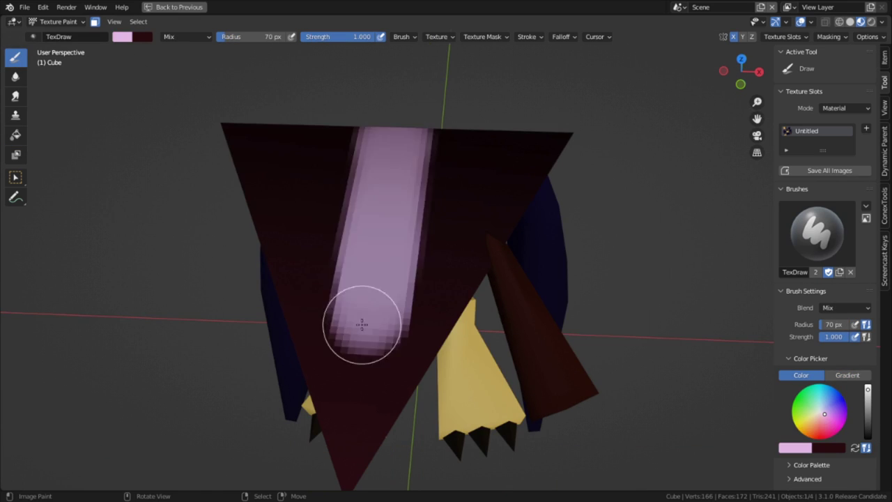
left_click(184, 38)
left_click(240, 159)
left_click_drag(390, 139, 410, 227)
Shade the tongue in a deeper pink using Multiply blending and darken its central groove with a smaller 40 px brush
left_click(183, 36)
left_click(176, 80)
key("f")
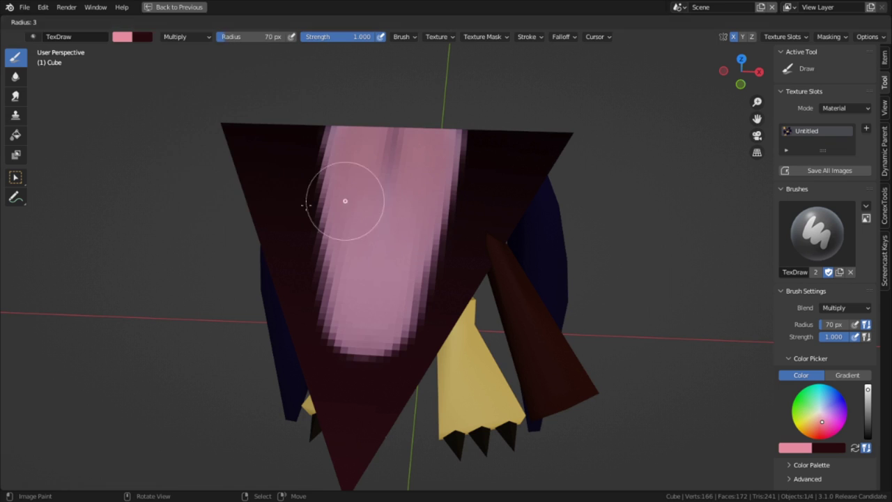
left_click(345, 202)
left_click_drag(418, 174, 397, 336)
left_click(170, 159)
key("ctrl+z")
left_click(380, 37)
left_click_drag(384, 164, 360, 241)
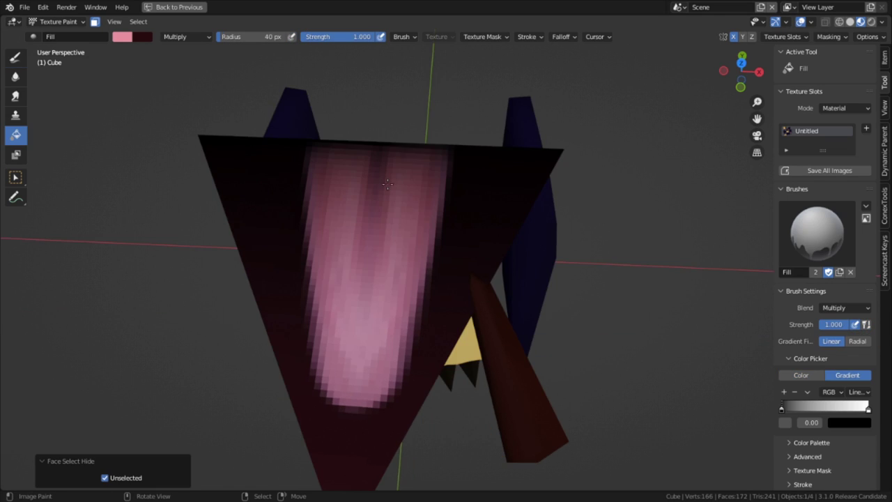
Darken the tongue's back end into the throat with a full-strength linear Multiply gradient fill
mouse_move(391, 183)
middle_mouse_down()
mouse_move(412, 214)
mouse_move(414, 188)
middle_mouse_up()
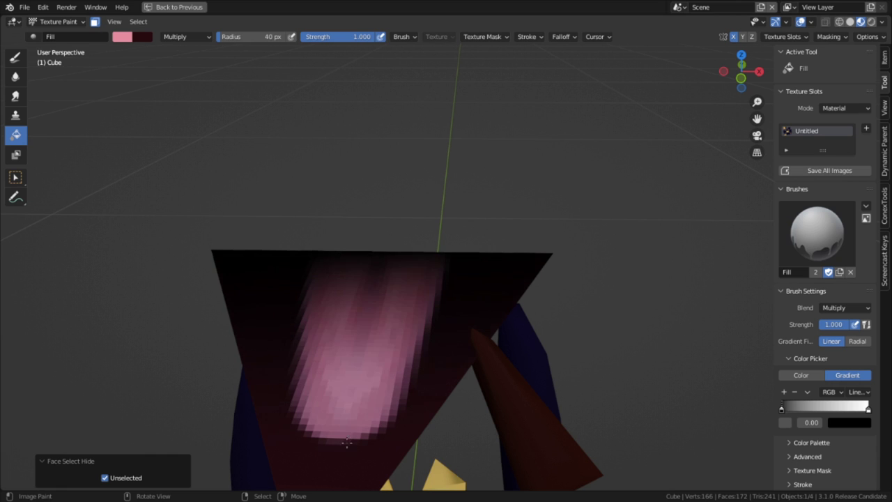
mouse_move(377, 312)
middle_mouse_down()
mouse_move(360, 358)
mouse_move(251, 347)
mouse_move(396, 322)
middle_mouse_up()
key("ctrl+z")
key("ctrl+shift+z")
Show the crow mesh in Edit Mode with Solid shading and change the solid-shading display options
key("ctrl+Tab")
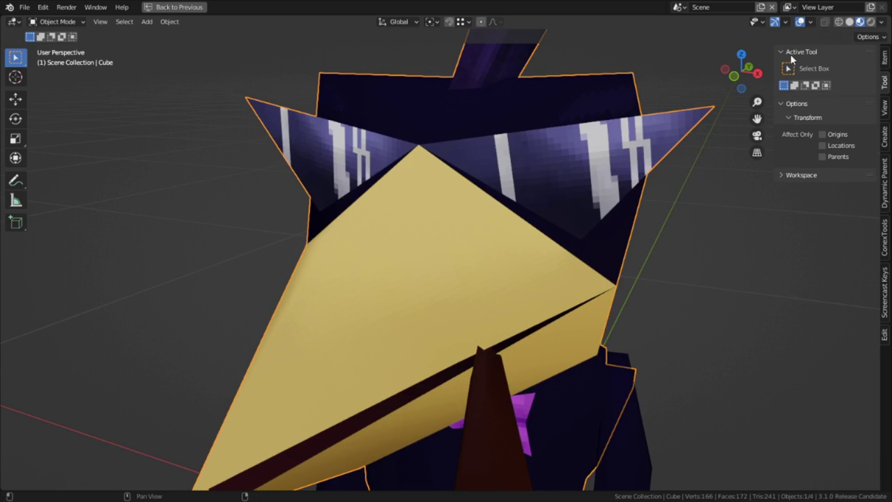
left_click(848, 22)
key("Tab")
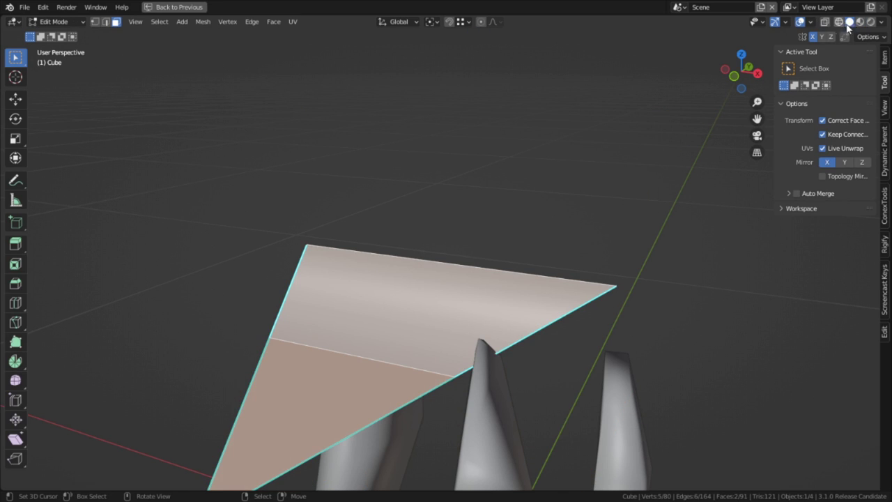
left_click(880, 23)
left_click(868, 176)
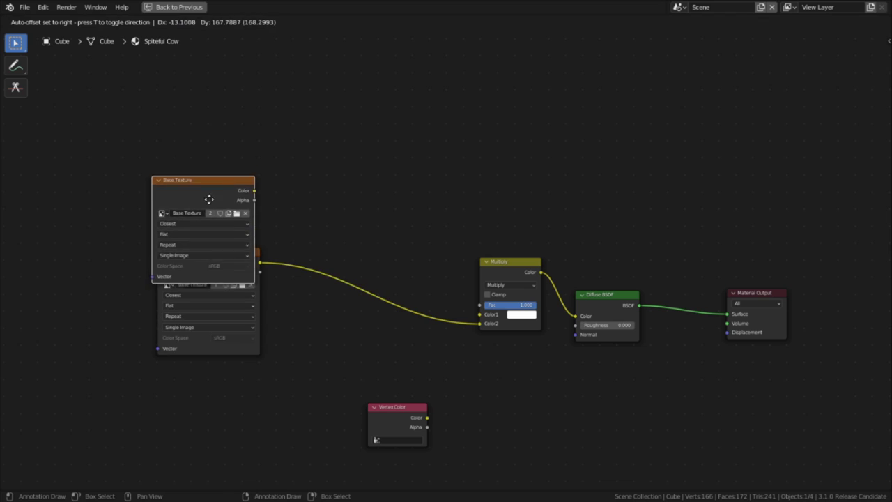
Duplicate the Base Texture node for the AO_Crow image, link both images into the Multiply node and enter Texture Paint mode
left_click_drag(209, 183, 209, 142)
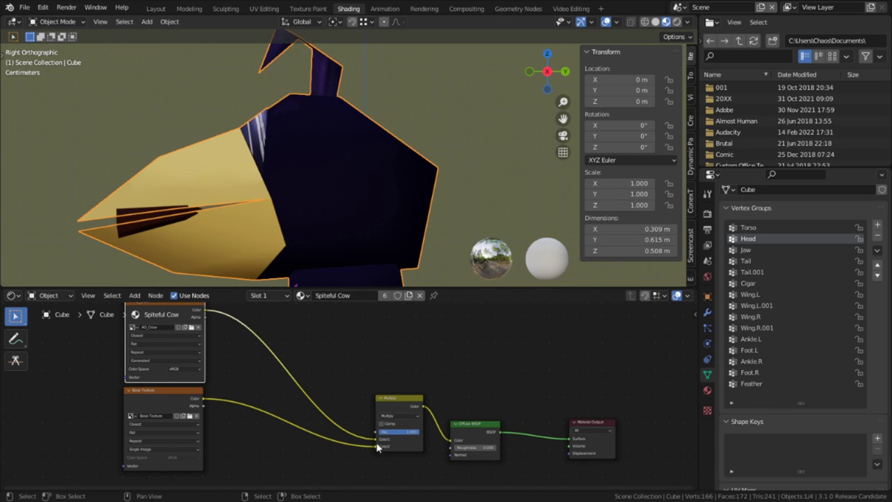
left_click_drag(374, 445, 377, 446)
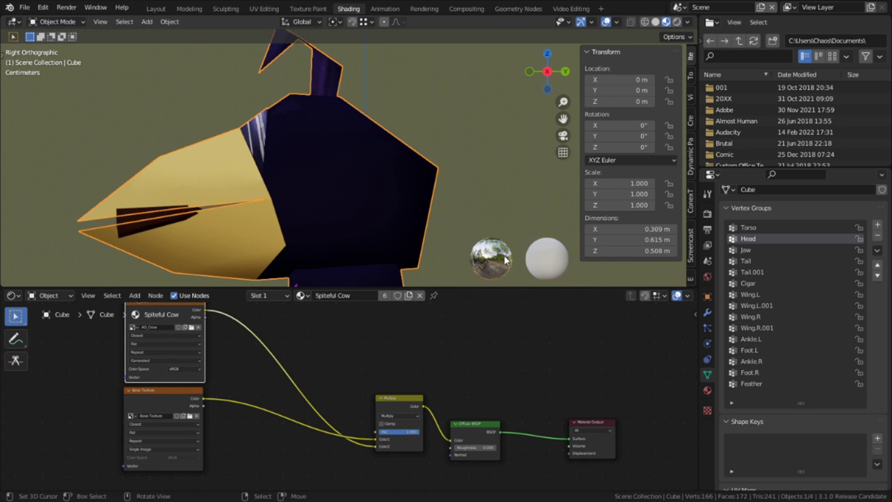
left_click(58, 22)
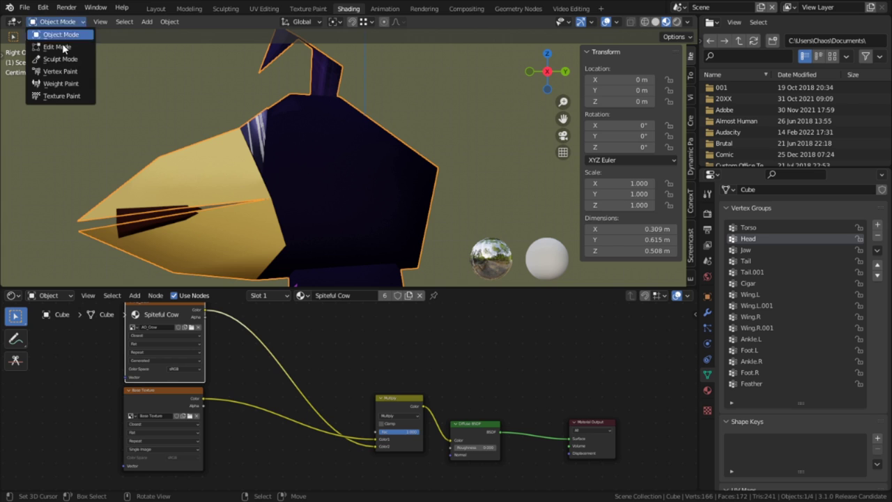
left_click(56, 97)
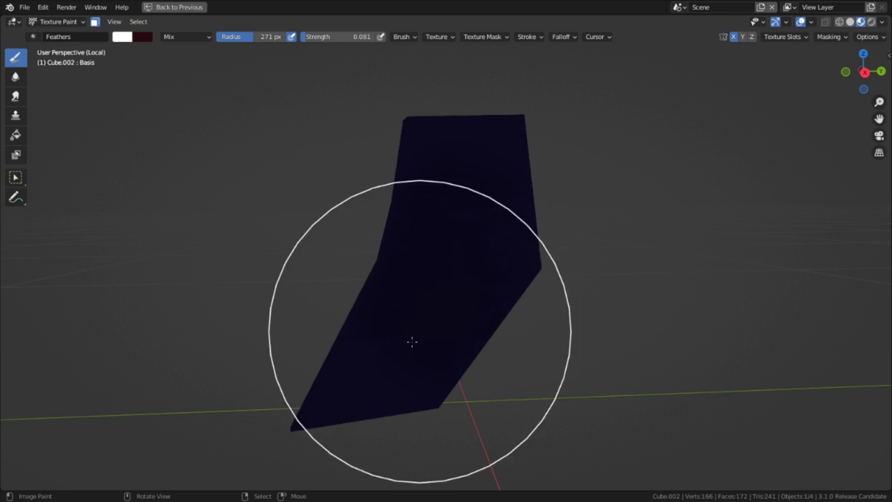
Try painting the wing with the white Feathers brush using Mix blending at a 271 px radius and strength 1.000
key("shift+f")
left_click(637, 330)
left_click(469, 261)
left_click(407, 331)
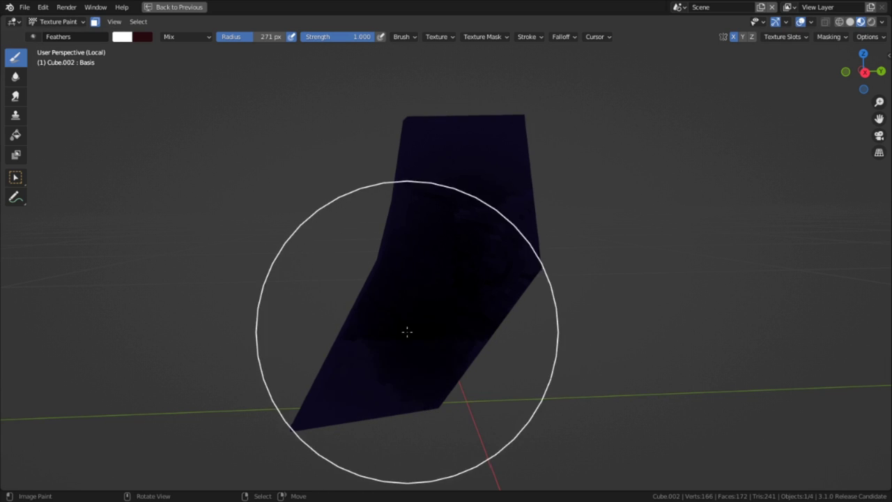
key("ctrl+z")
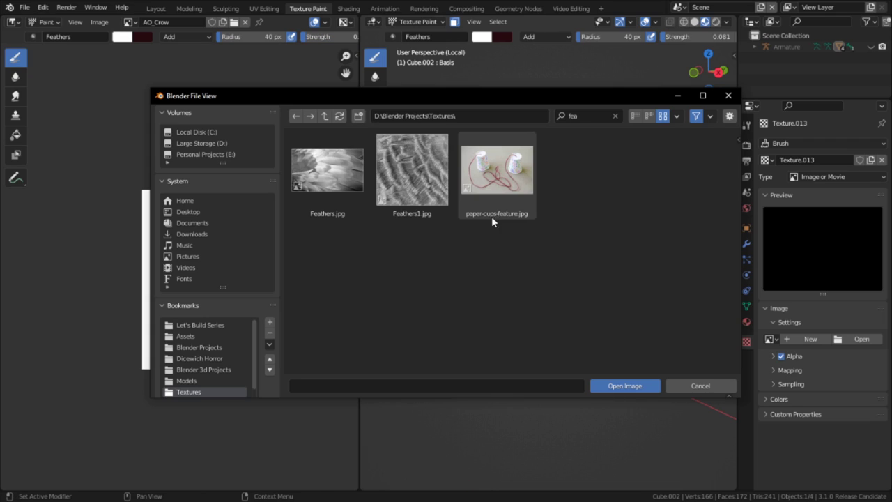
Load Feathers1.jpg as the brush texture and paint over the side of the head at a 218 px radius and full strength
double_click(347, 175)
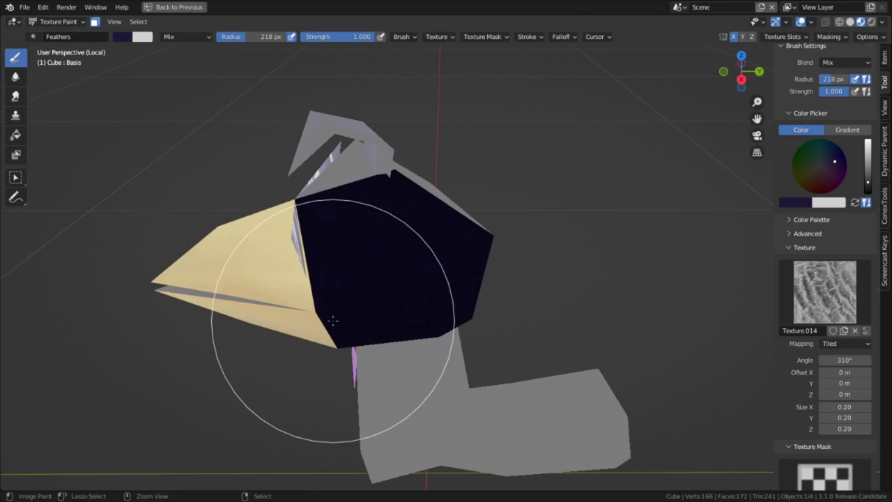
left_click_drag(324, 235, 537, 318)
mouse_move(538, 319)
middle_mouse_down()
mouse_move(482, 235)
mouse_move(352, 255)
mouse_move(454, 313)
middle_mouse_up()
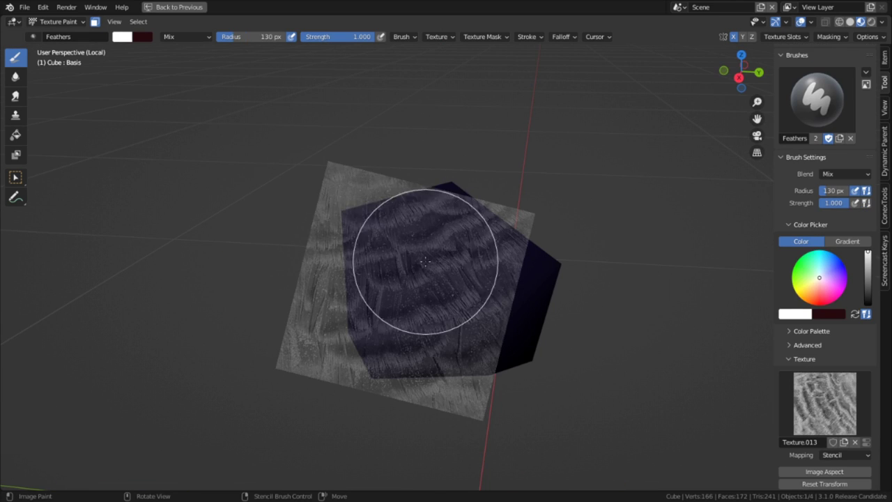
Try painting the feather stencil over the dark body surface with a sampled colour and a 130 px brush
key("s")
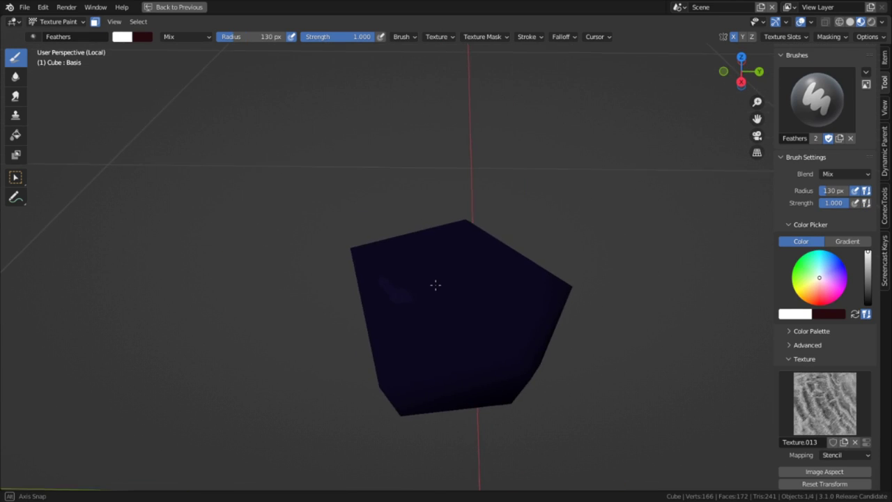
mouse_move(433, 286)
left_mouse_down()
mouse_move(393, 294)
mouse_move(578, 295)
left_mouse_up()
key("ctrl+z")
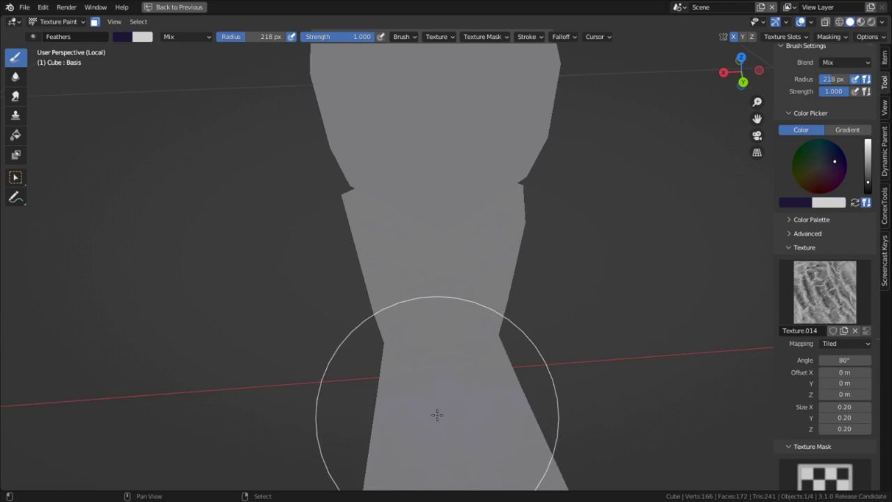
Brush the tiled feather texture in dark blue around the crow's rear at a 218 px radius and full strength
mouse_move(436, 414)
left_mouse_down()
mouse_move(423, 390)
mouse_move(442, 403)
left_mouse_up()
middle_click_drag(442, 404, 445, 365, "shift")
mouse_move(445, 365)
left_mouse_down()
mouse_move(418, 370)
mouse_move(425, 405)
left_mouse_up()
scroll(438, 358, "up", 2)
mouse_move(425, 405)
middle_mouse_down("shift")
mouse_move(439, 359)
mouse_move(499, 304)
middle_mouse_up("shift")
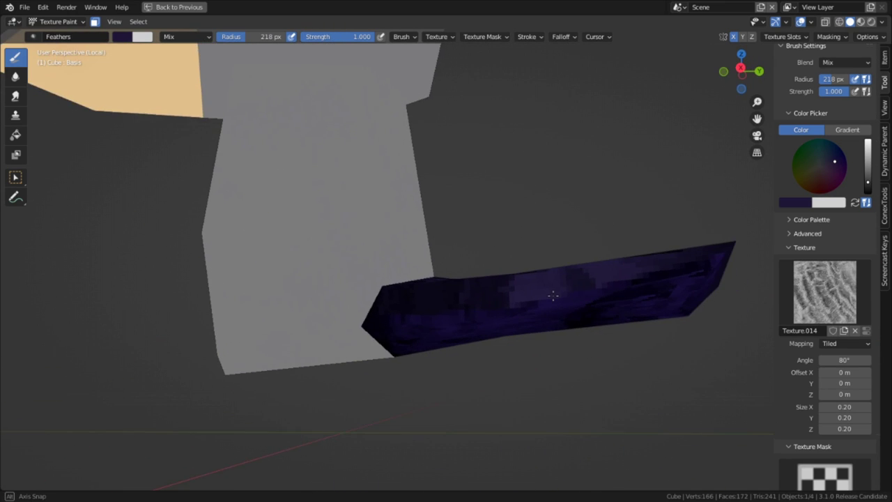
Set the brush texture angle to 0° and paint dark blue feather detail along the side of the tail
key("ctrl+f")
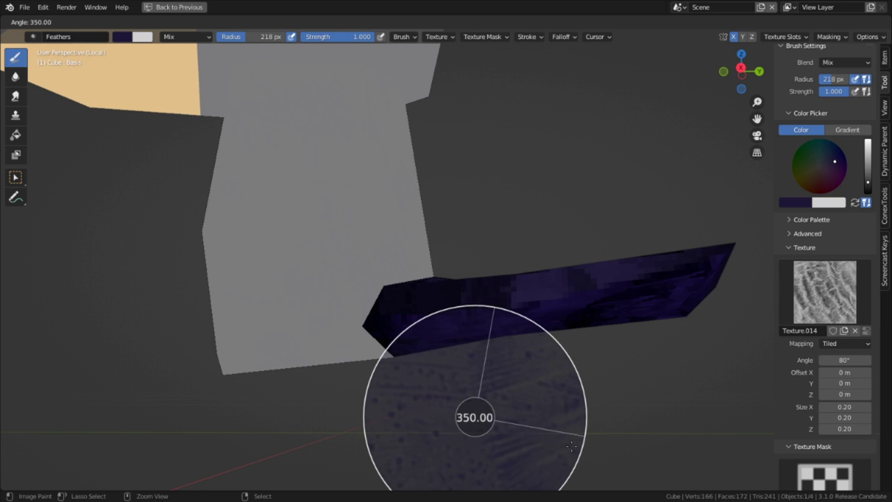
left_click(584, 420)
mouse_move(490, 350)
left_mouse_down()
mouse_move(459, 339)
mouse_move(741, 318)
left_mouse_up()
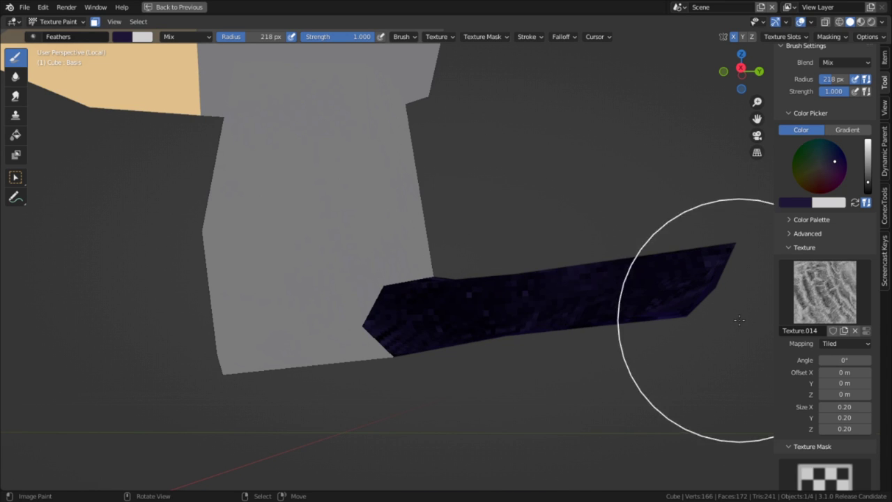
mouse_move(612, 354)
middle_mouse_down()
mouse_move(619, 279)
mouse_move(418, 275)
middle_mouse_up()
mouse_move(737, 318)
middle_mouse_down()
mouse_move(553, 325)
mouse_move(489, 357)
mouse_move(534, 374)
mouse_move(388, 358)
mouse_move(549, 329)
mouse_move(488, 327)
middle_mouse_up()
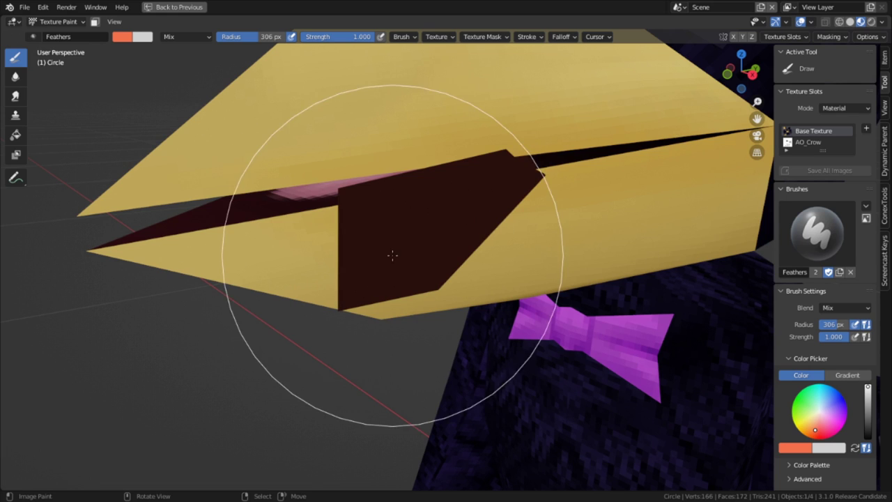
Turn on face masking, isolate the end face of the cigar and paint it orange with the Feathers brush
left_click(95, 22)
left_click(361, 266)
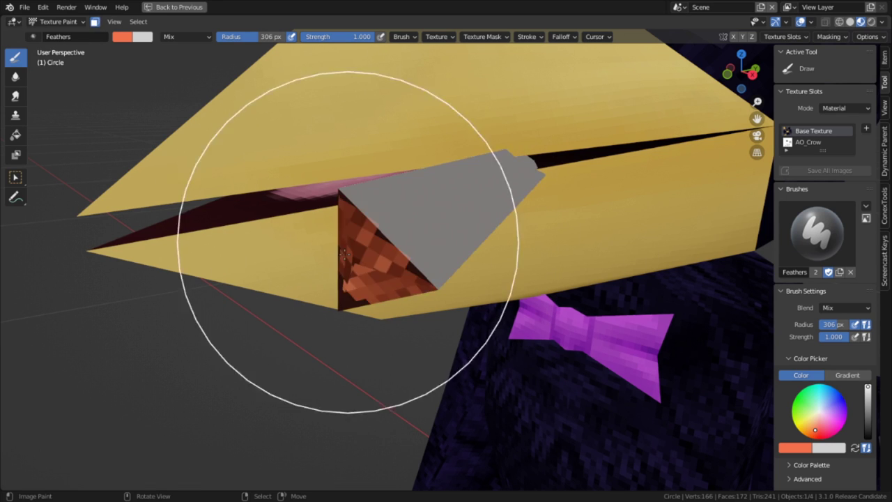
middle_click_drag(369, 249, 393, 249)
middle_click_drag(348, 179, 390, 209)
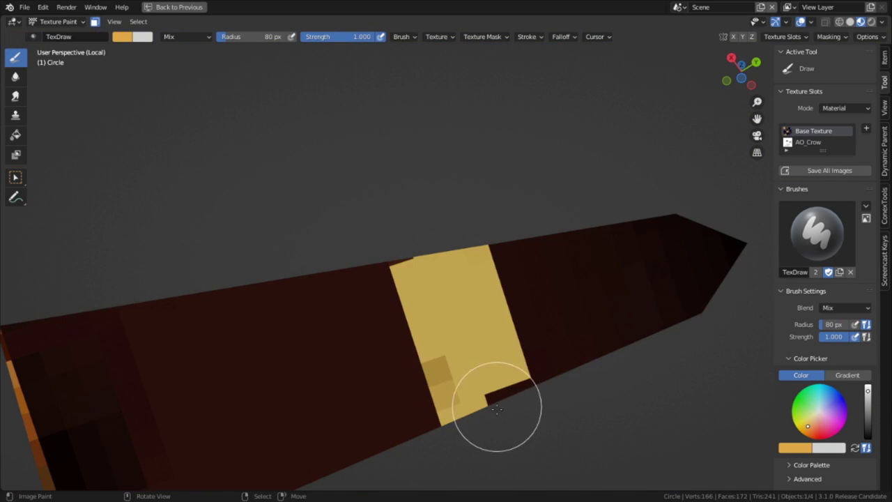
Paint a yellow band around the middle of the cigar with the TexDraw brush at an 80 px radius
middle_click_drag(497, 409, 437, 300)
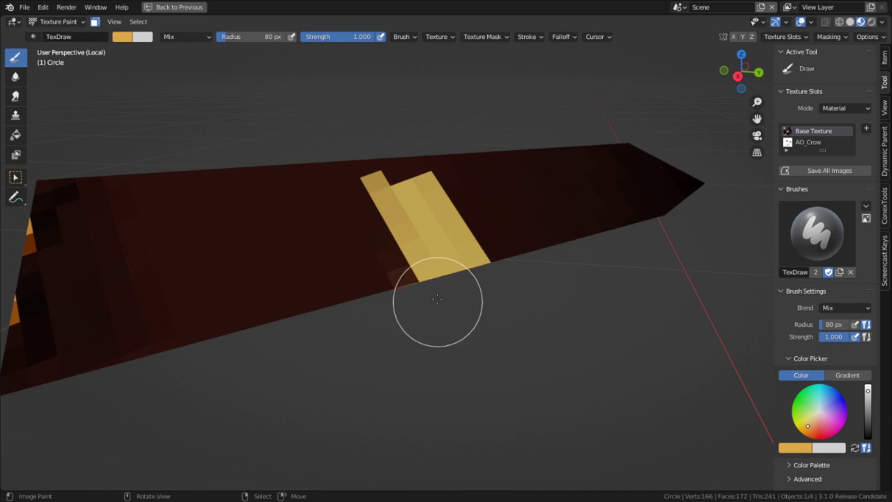
left_click_drag(428, 256, 395, 135)
mouse_move(394, 135)
middle_mouse_down()
mouse_move(398, 219)
mouse_move(421, 259)
middle_mouse_up()
left_click_drag(422, 259, 411, 230)
middle_click_drag(417, 241, 426, 322)
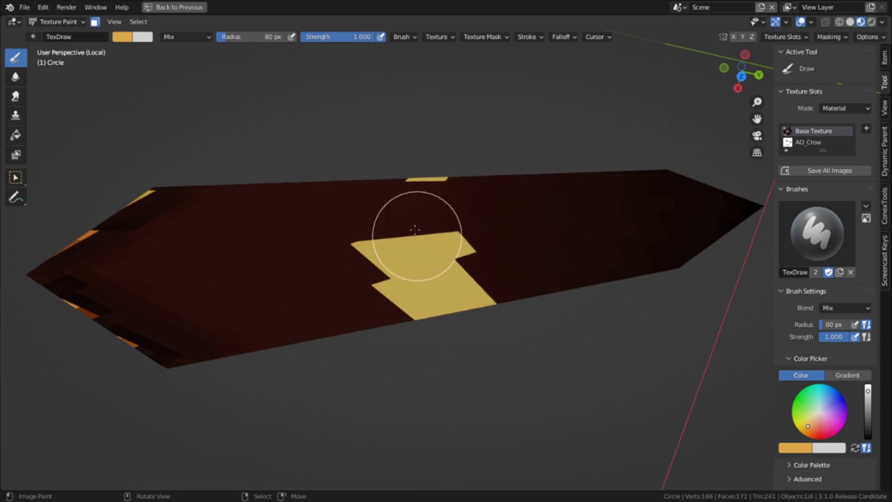
left_click_drag(416, 230, 412, 188)
middle_click_drag(419, 252, 446, 209)
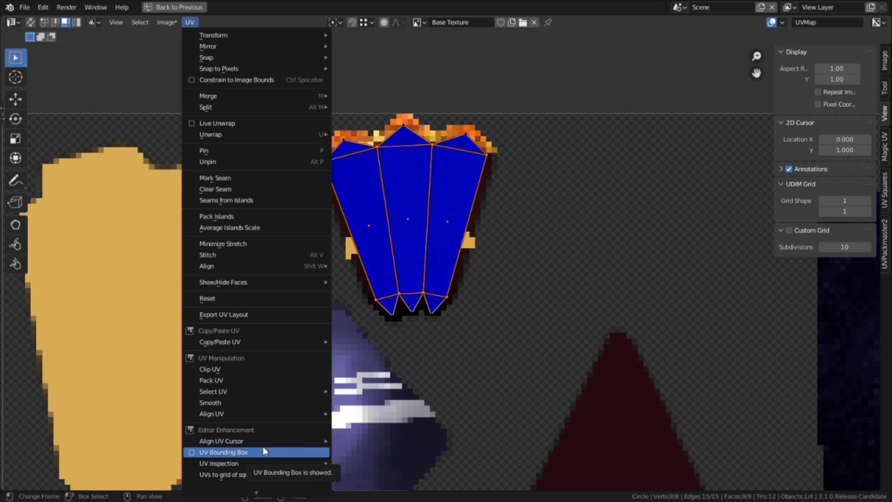
Straighten the cigar's UV faces into a grid of squares and move their lower edge down along Y by about 0.0775
left_click(259, 476)
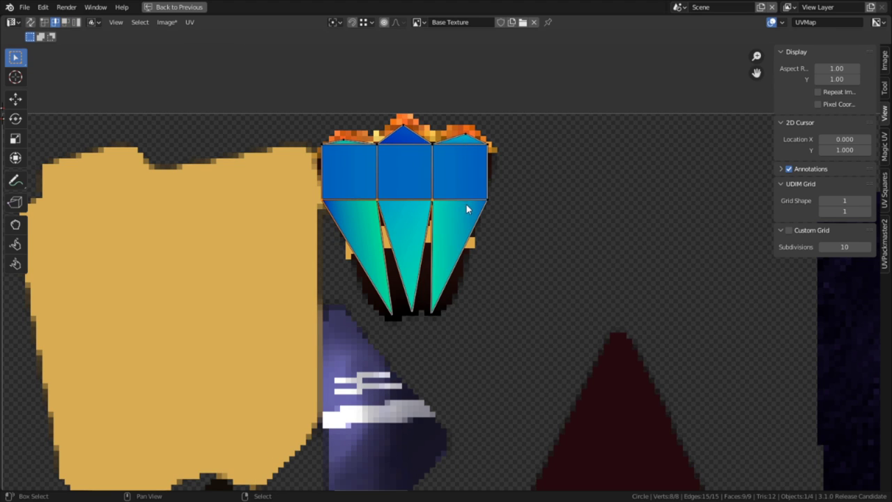
key("g")
key("y")
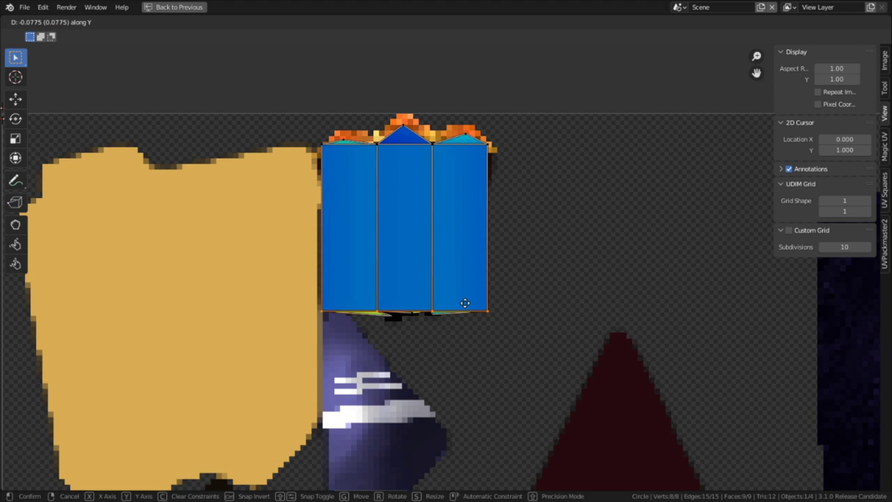
left_click(466, 304)
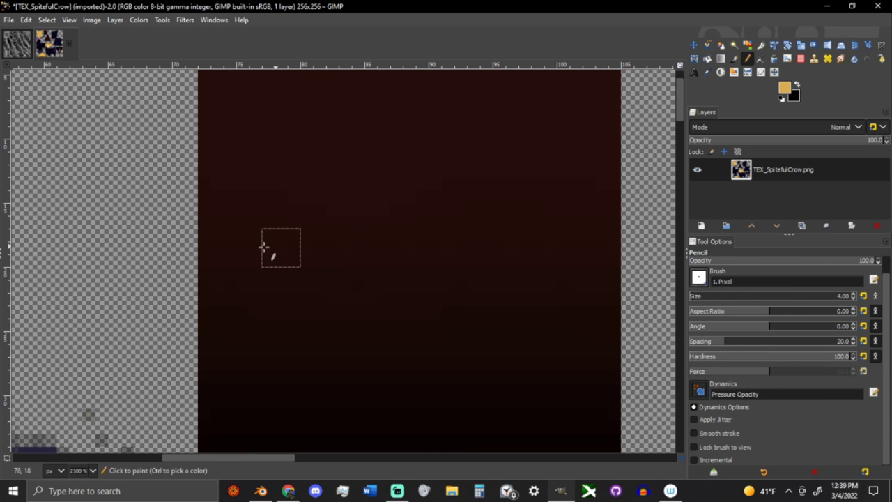
Switch to GIMP and pencil the cigar band, drawing its 1-pixel dark grey outline with vertical mirror symmetry
left_click(436, 199)
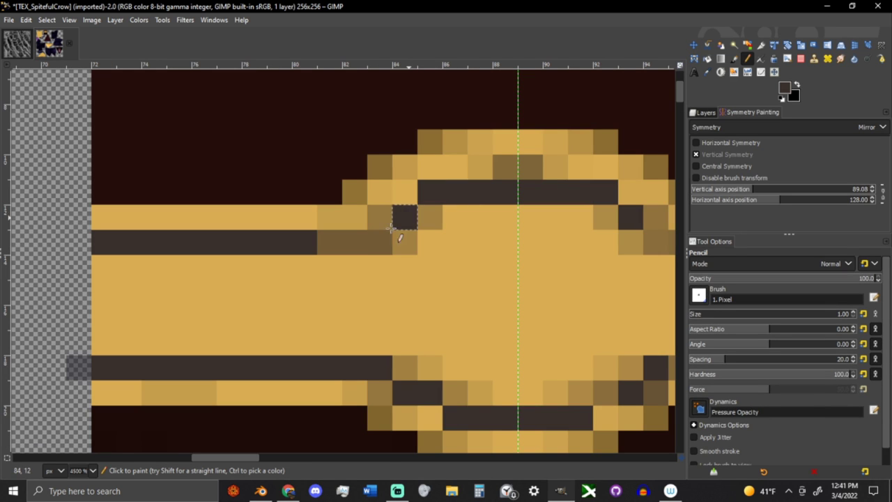
left_click_drag(378, 241, 314, 243)
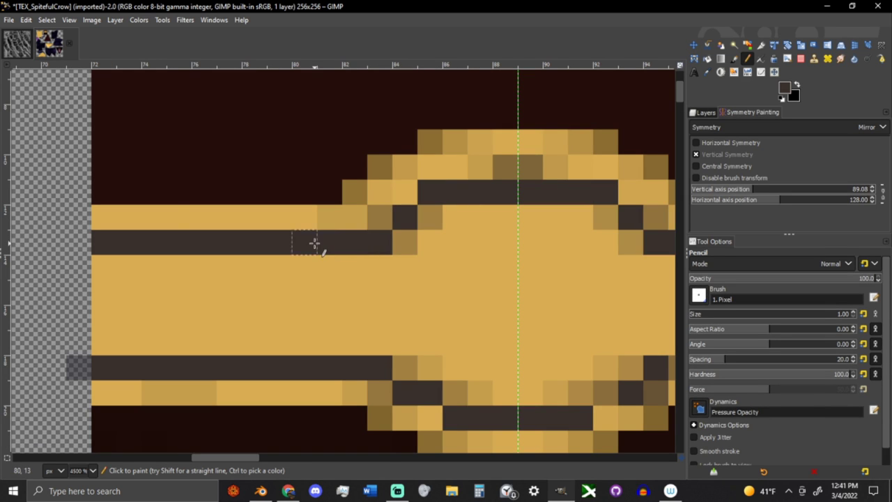
scroll(400, 248, "down", 4, "ctrl")
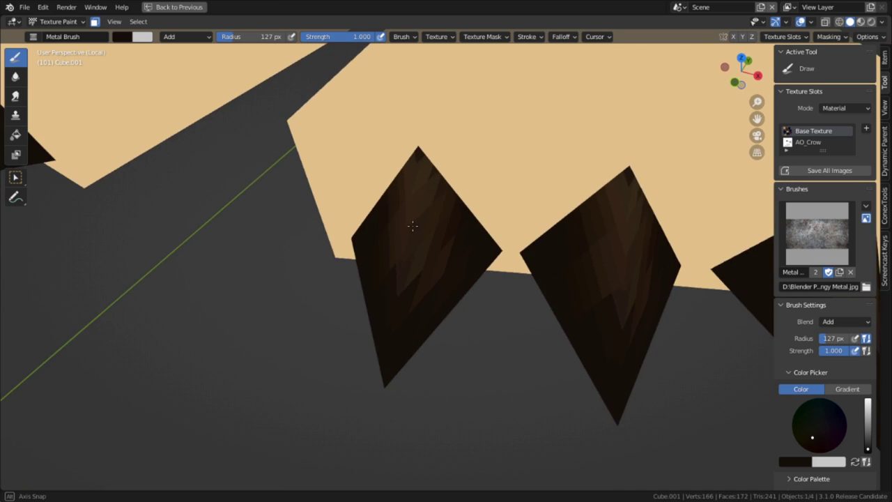
middle_click_drag(412, 225, 409, 243)
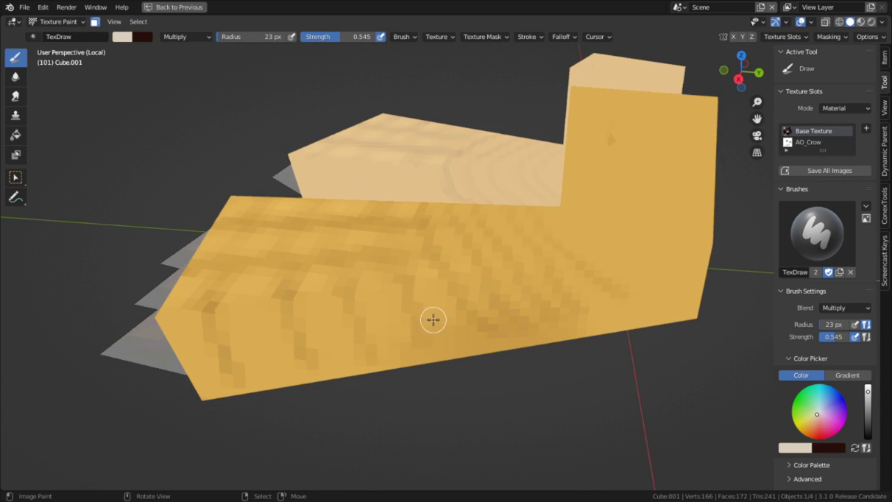
mouse_move(433, 320)
middle_mouse_down()
mouse_move(604, 133)
mouse_move(591, 183)
middle_mouse_up()
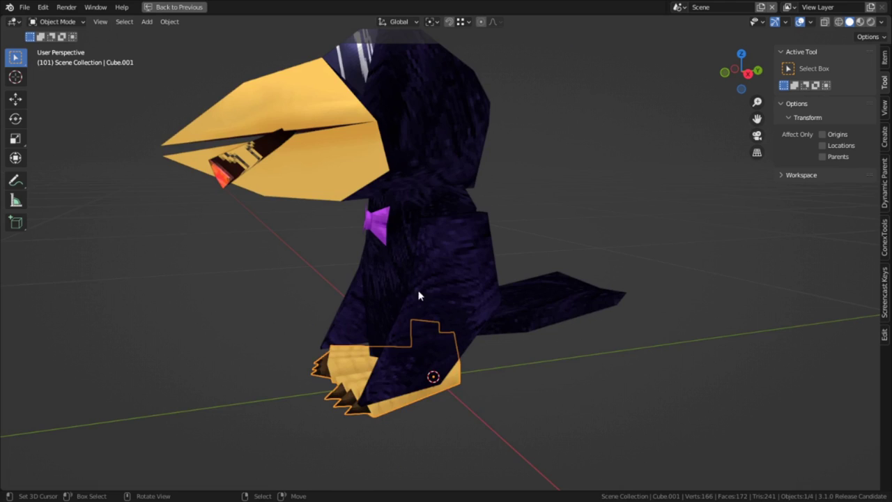
middle_click_drag(418, 295, 530, 288)
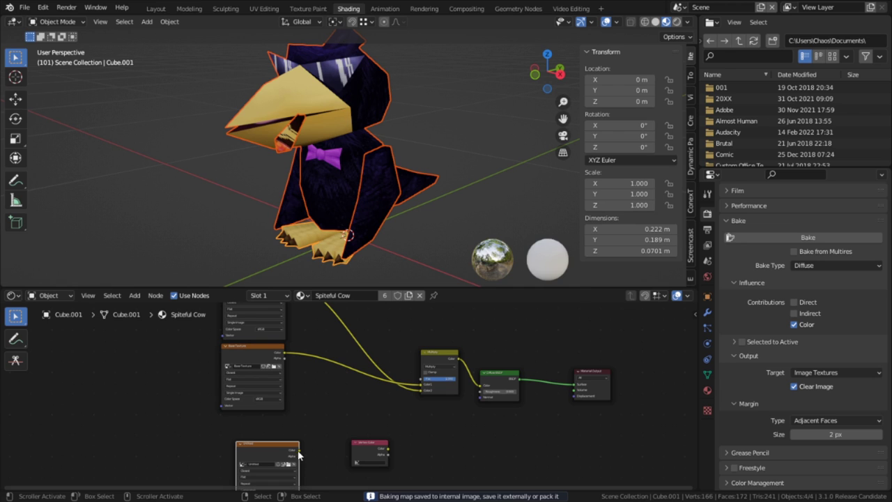
Connect the baked image texture's colour to the Diffuse BSDF and save the Blender file
left_click_drag(298, 451, 481, 400)
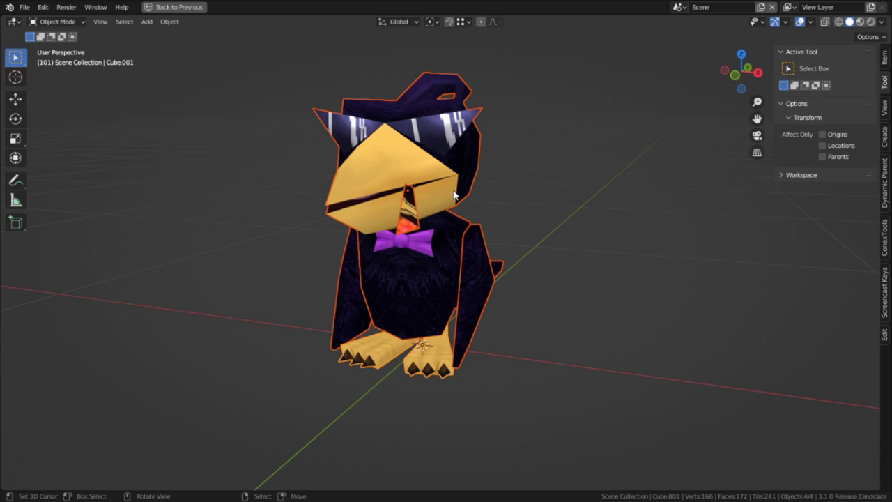
middle_click_drag(455, 197, 485, 192)
key("ctrl+s")
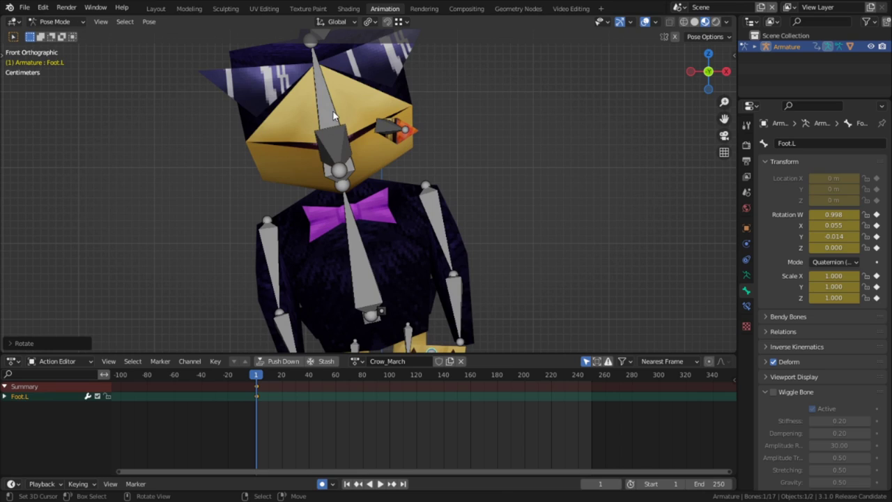
Rotate the torso bone for the Crow_March pose and shift the keyframes to frames 25 and 40
left_click(350, 202)
key("r")
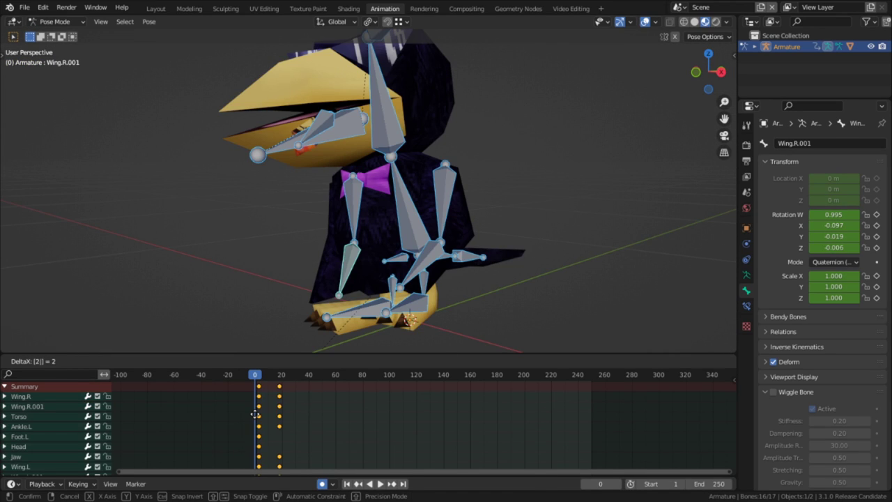
type("0")
key("Return")
Play and scrub through the Crow_March animation to check the motion, using 20 as the start frame
key("space")
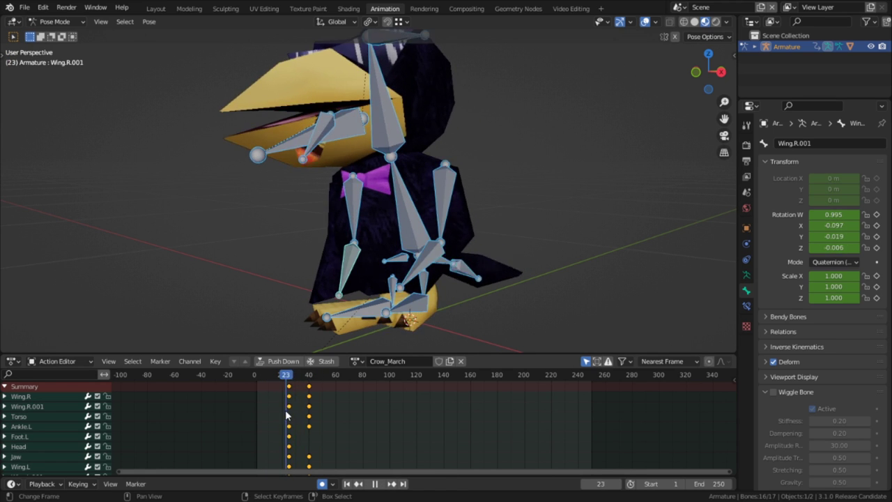
left_click_drag(286, 415, 256, 411)
middle_click_drag(311, 305, 345, 305)
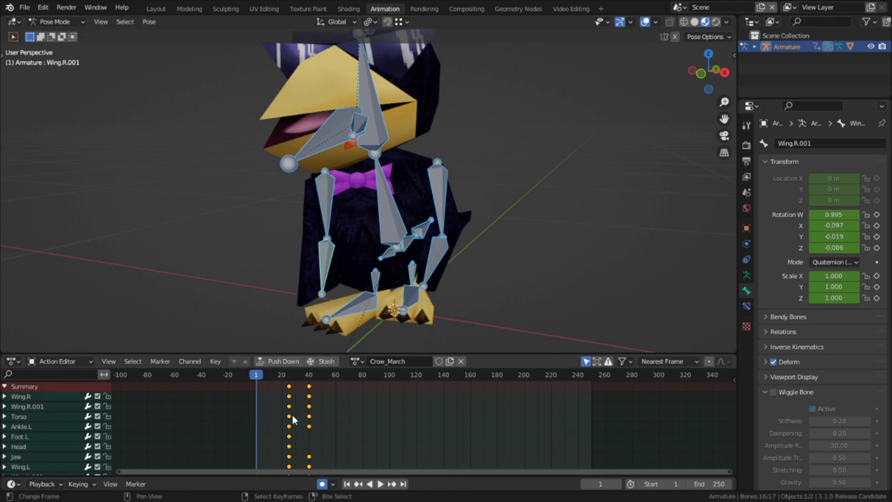
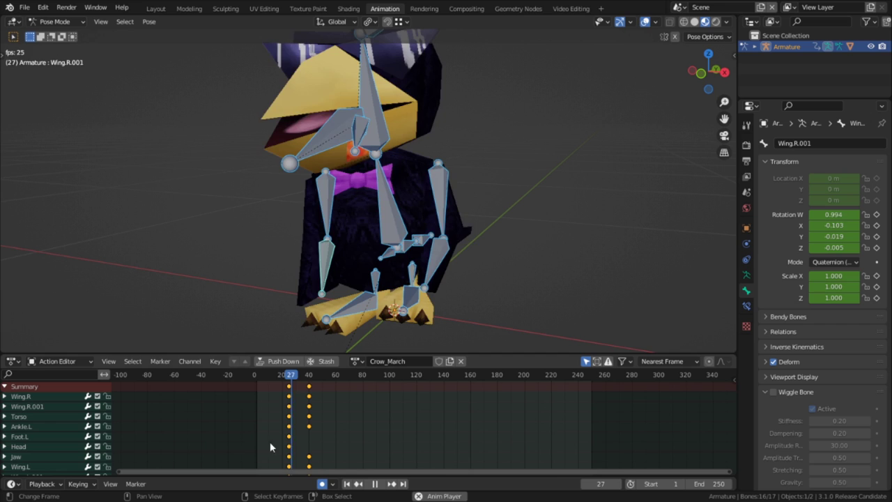
key("space")
key("Return")
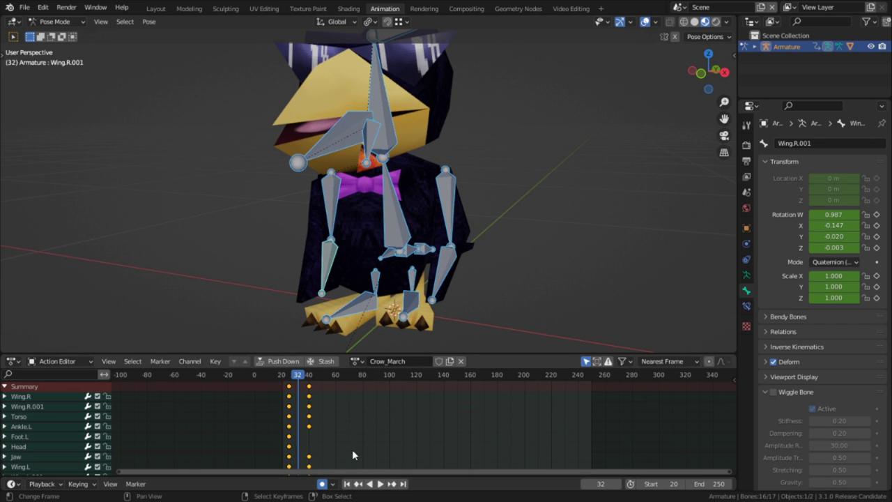
key("space")
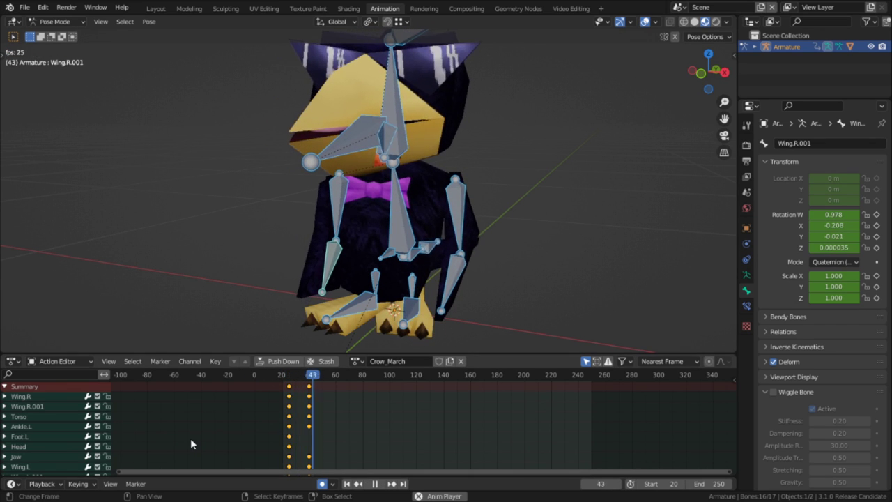
key("space")
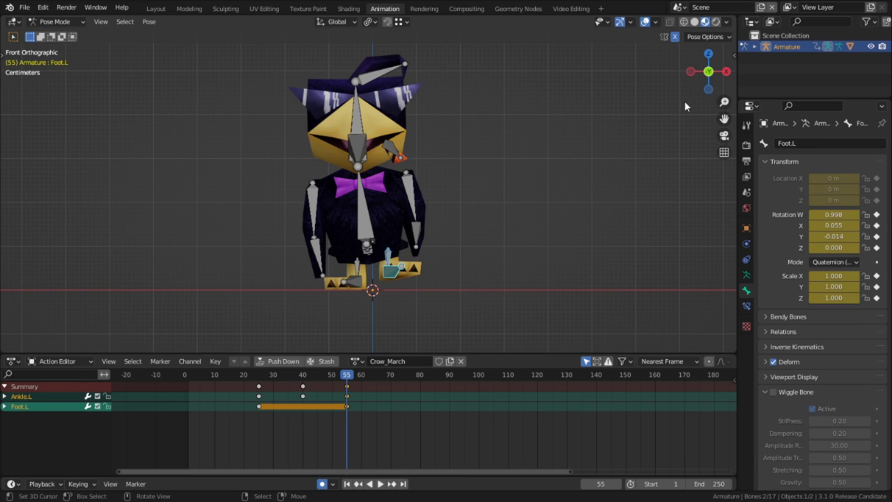
Select all bones and duplicate their frame 55 keyframes to frame 56
key("a")
left_click(347, 388)
key("shift+d")
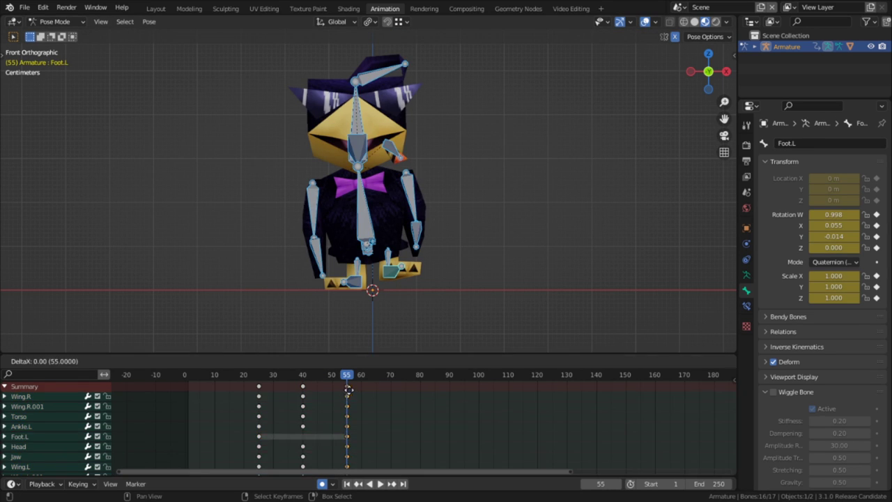
left_click(350, 388)
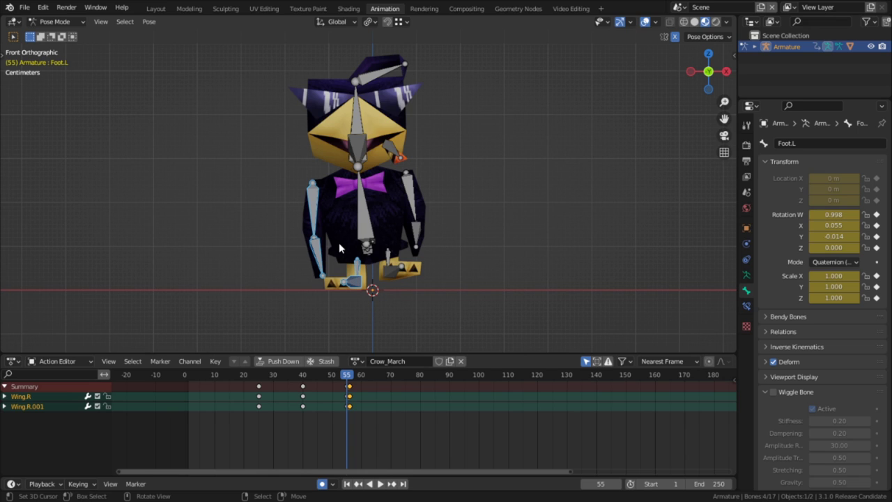
Clear the rotation of the right wing and leg bones at frame 55, and advance to frame 56
key("alt+r")
key("r")
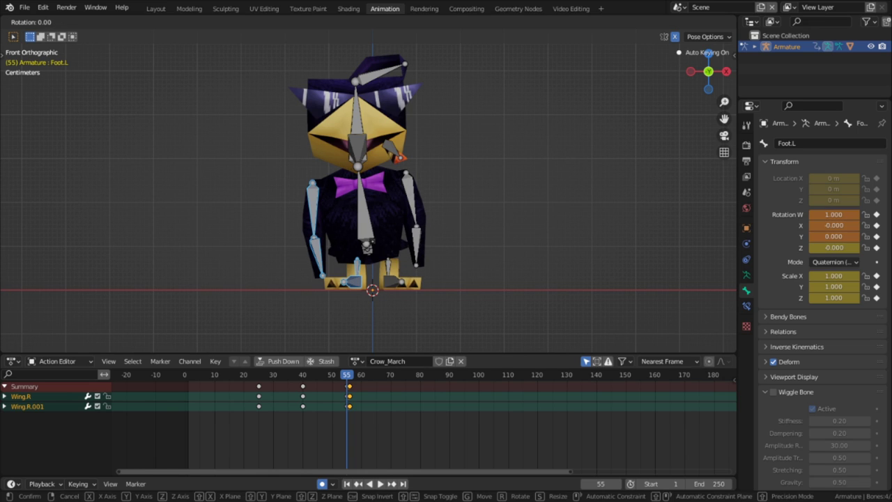
left_click(338, 244)
key("Right")
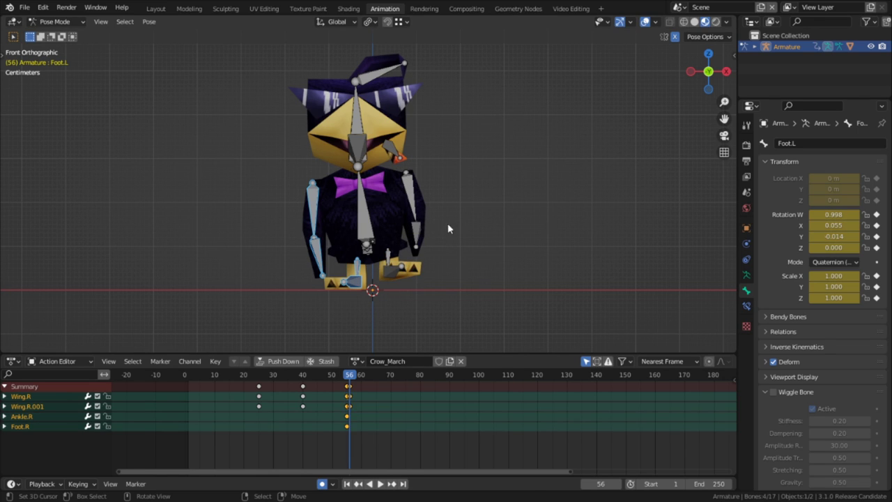
Delete the left wing, ankle and foot keyframes at frame 56 and select all bones again
key("alt+a")
key("l")
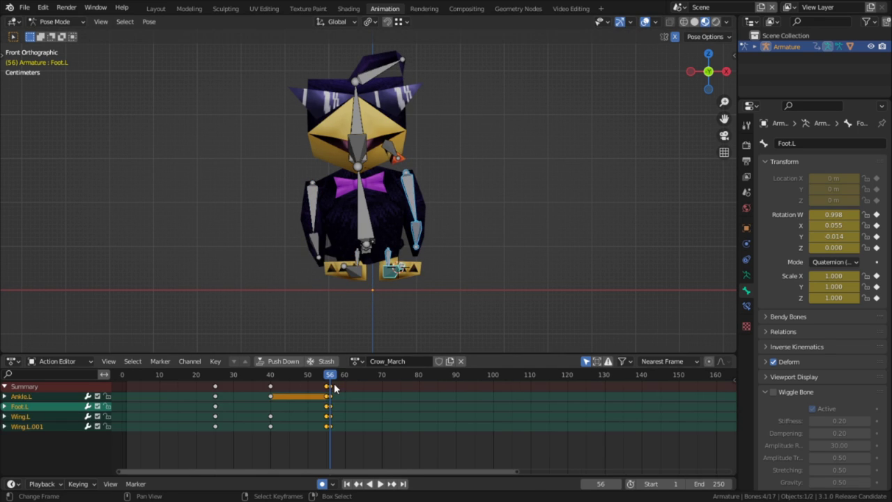
key("x")
left_click(329, 387)
key("a")
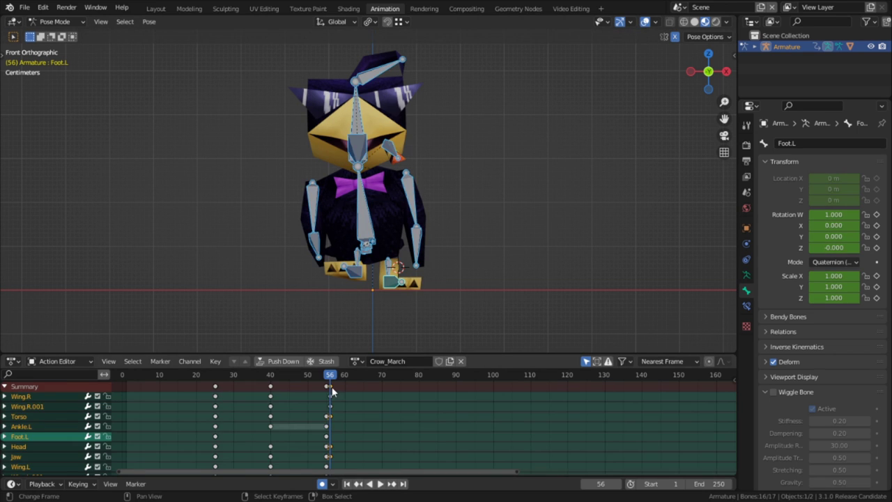
Move the selected frame 56 keyframes to frame 55 and return to frame 25, checking playback
right_click(330, 388)
key("g")
left_click(327, 392)
mouse_move(205, 418)
left_mouse_down()
mouse_move(174, 425)
mouse_move(215, 418)
left_mouse_up()
key("space")
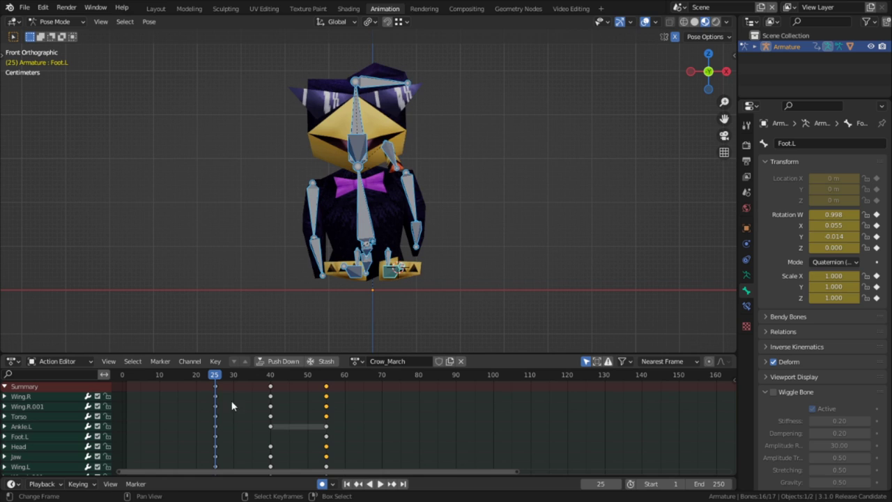
Clear the rotation and location of the right foot and ankle bones at frame 25
left_click(354, 272)
left_click(357, 258, "shift")
key("alt+r")
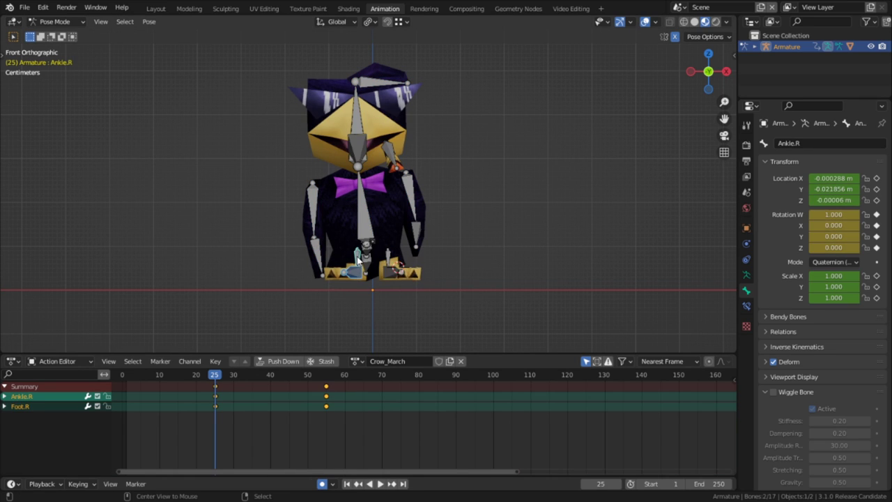
key("alt+g")
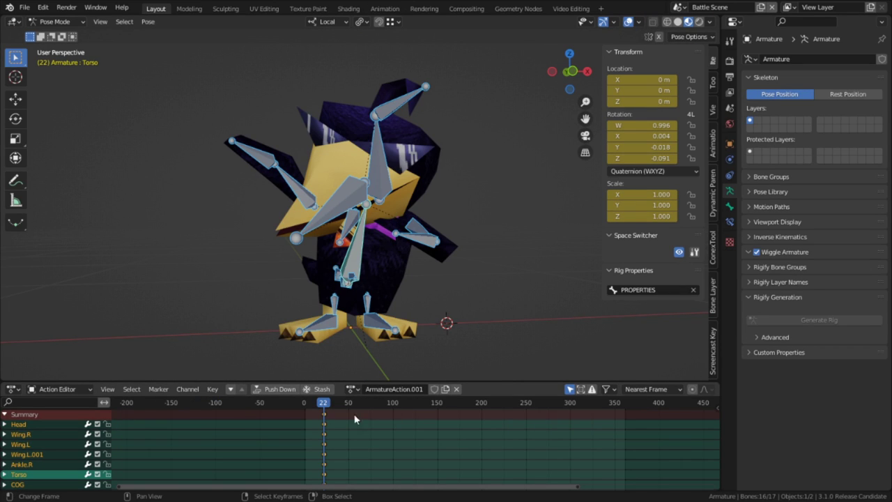
Paste the pose mirrored at frame 82 of ArmatureAction.001, and review the Crow_March playback
left_click(377, 414)
key("ctrl+shift+v")
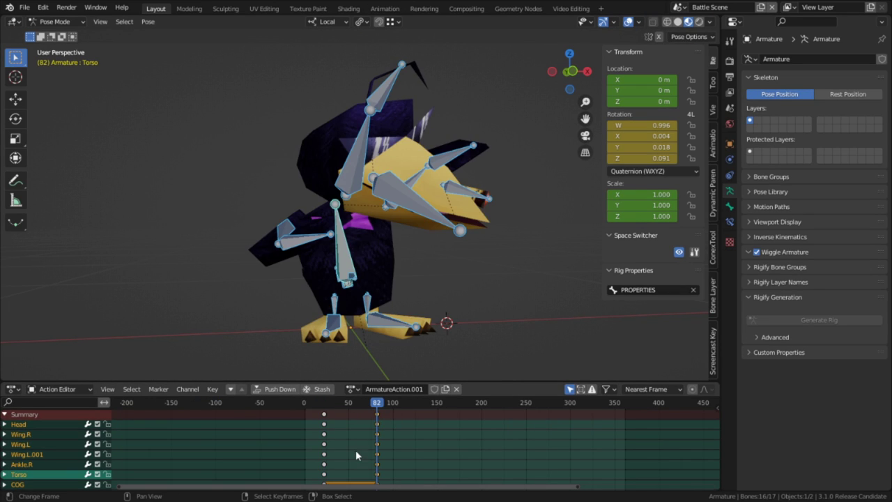
key("space")
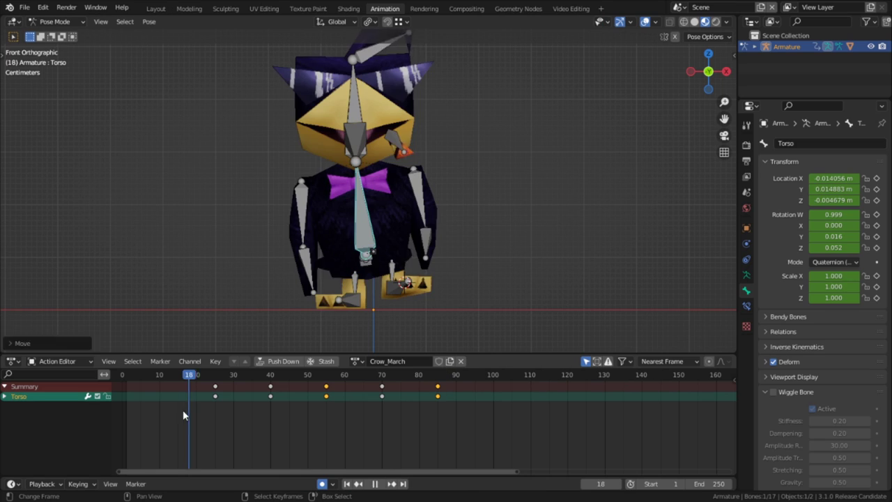
key("space")
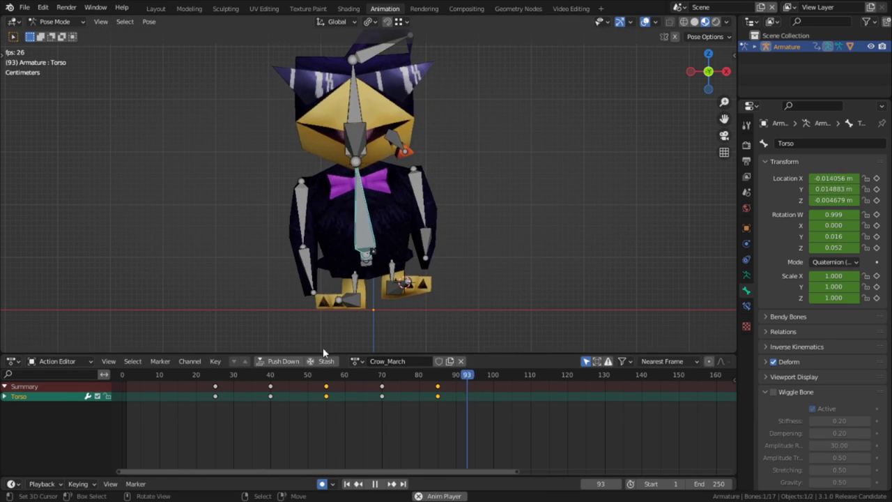
middle_click_drag(244, 317, 341, 319)
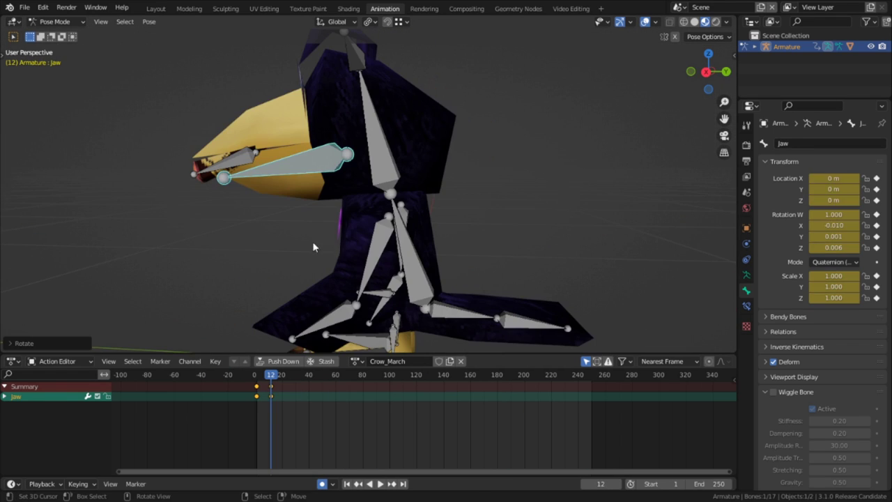
Extend the jaw bone selection with the wing bones at frame 12
left_click(373, 255, "shift")
left_click(354, 314, "shift")
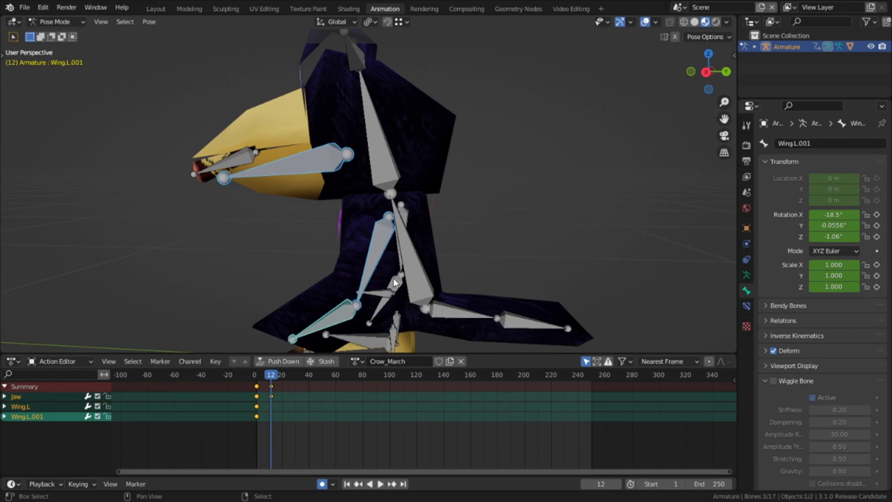
left_click(397, 267, "shift")
left_click(399, 267, "shift")
left_click(400, 269, "shift")
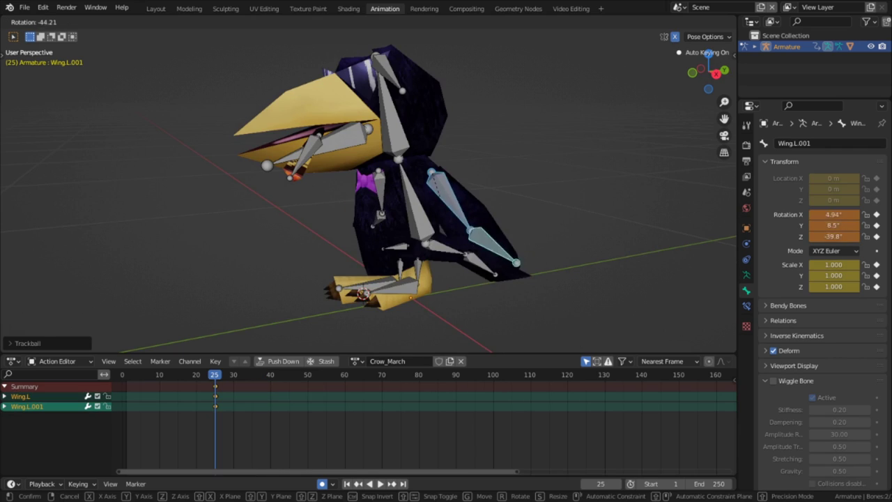
Rotate the two left wing bones at frame 25 so the wing is raised with its tip pointing up
left_click(442, 230)
key("r")
key("r")
key("r")
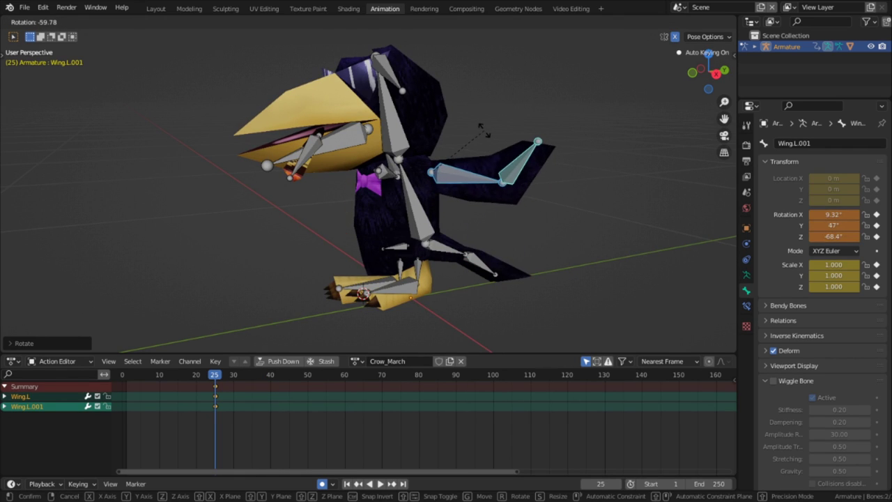
left_click(483, 129)
middle_click_drag(488, 139, 579, 197)
Clear the rotation of the left wing bones at frame 40 and start re-posing them by rotation
left_click(272, 397)
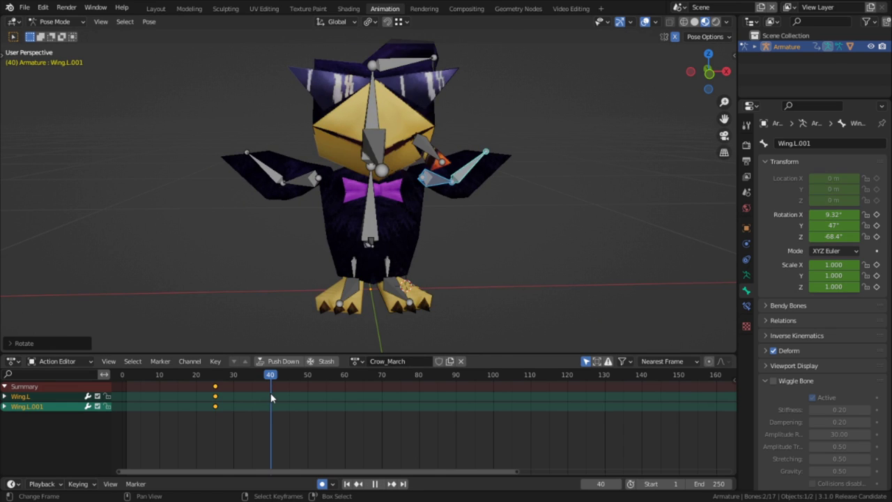
middle_click_drag(285, 321, 369, 221)
key("alt+r")
key("r")
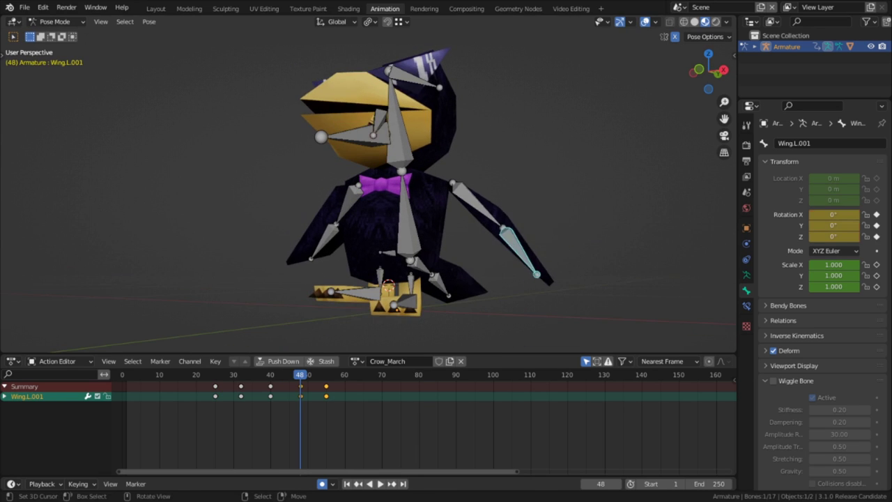
Rotate the lower left wing bone inward at frame 48 and play the animation to check it
key("r")
left_click(537, 244)
left_click(202, 428)
key("space")
left_click_drag(202, 428, 305, 412)
key("space")
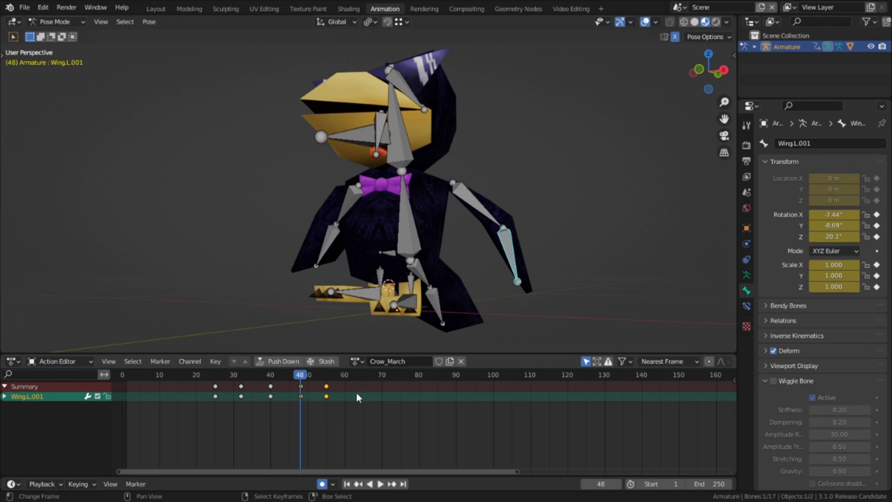
Add the lower right wing bone to the selection and delete both lower wing bones' frame 48 keyframes
right_click(326, 255, "shift")
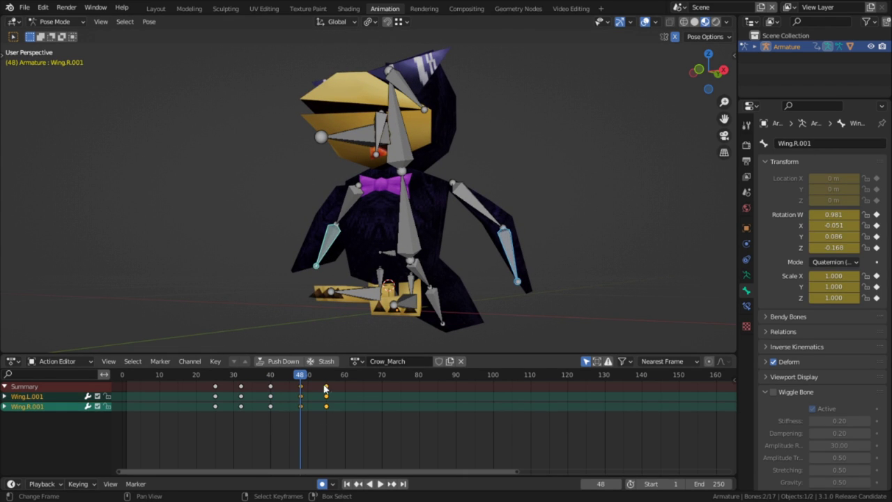
right_click(302, 386)
key("x")
left_click(302, 387)
left_click_drag(271, 406, 271, 406)
middle_click_drag(417, 315, 448, 10)
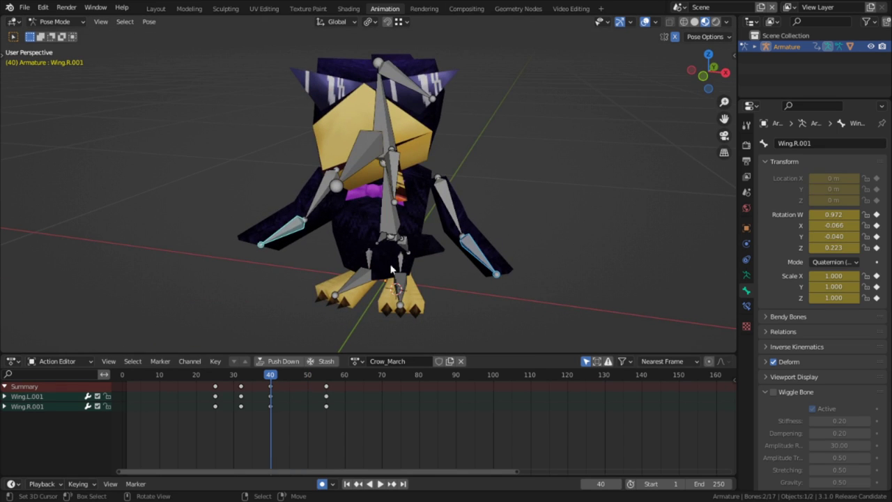
Rotate both lower wing bones downward about their Z axis at frame 47, using the Local transform orientation
left_click(297, 390)
key("r")
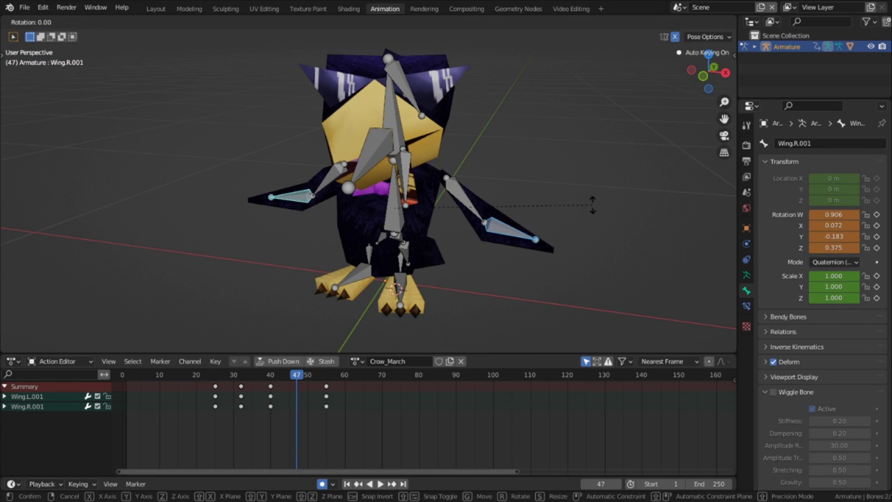
key("z")
left_click(577, 249)
left_click(335, 21)
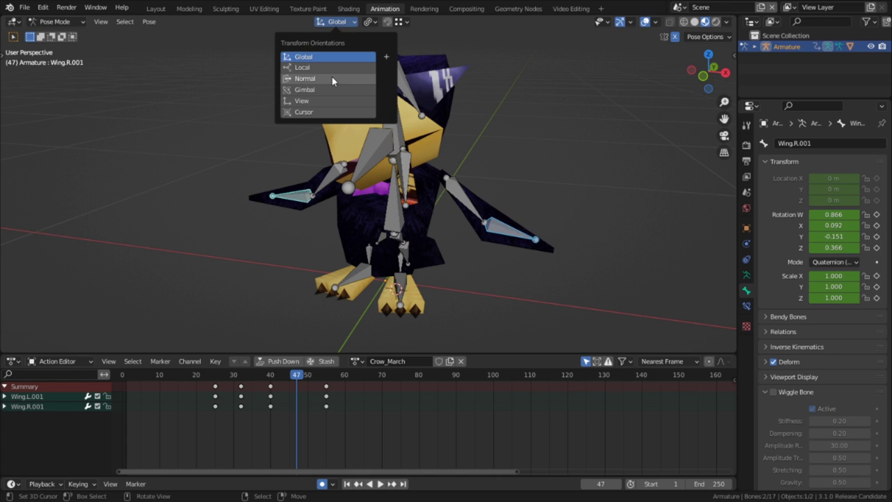
left_click(332, 69)
key("r")
key("z")
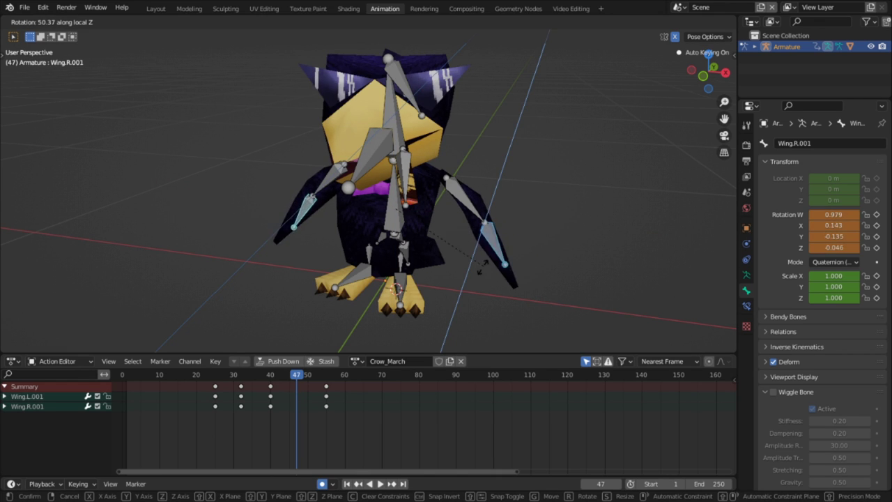
left_click(444, 269)
Play the march animation and check the wing motion from several angles
left_click_drag(216, 403, 192, 379)
key("space")
middle_click_drag(322, 258, 241, 311)
key("space")
Select all lower wing keyframes, go to frame 25 and switch the outliner area to the Graph Editor
key("a")
left_click_drag(218, 424, 216, 421)
left_click(750, 22)
left_click(515, 78)
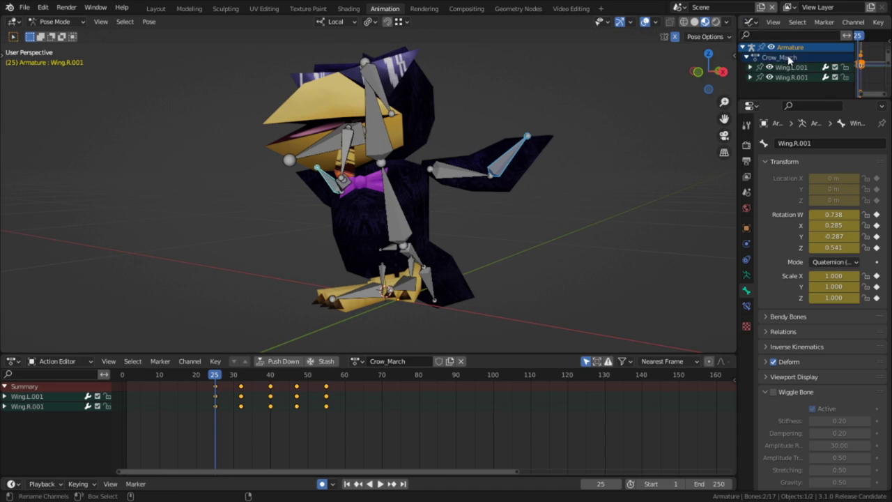
Maximize the Graph Editor, enable Normalize and frame all the wing curves
key("ctrl+space")
middle_click_drag(380, 169, 216, 63, "ctrl")
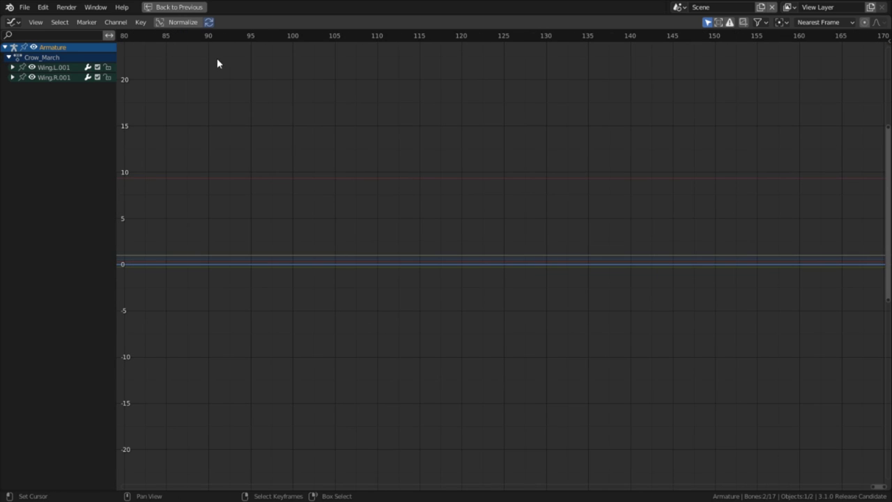
left_click(184, 25)
key("Home")
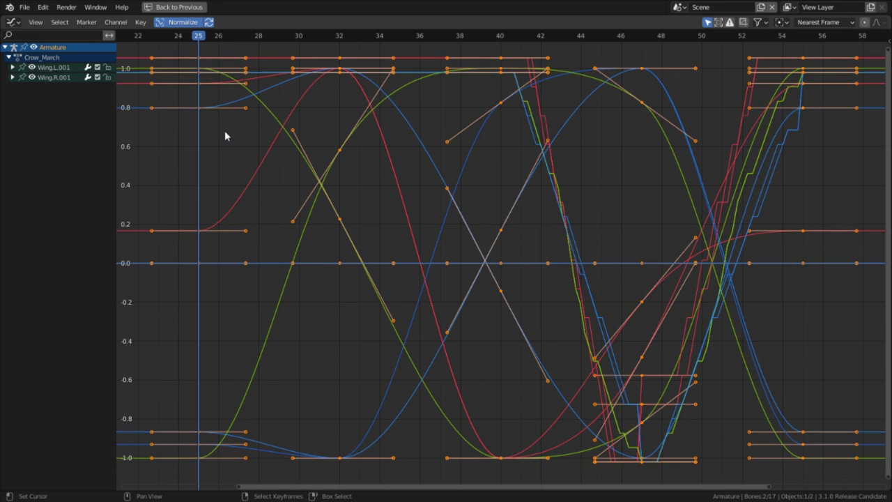
scroll(279, 130, "down", 1)
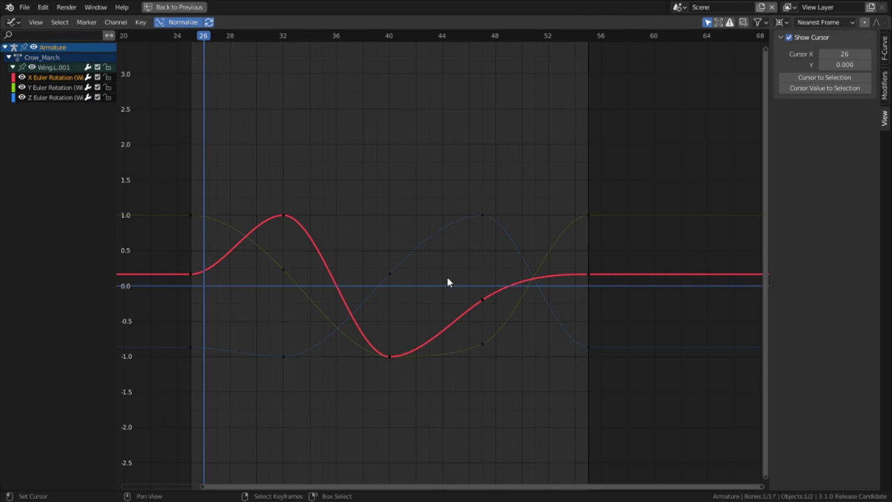
Rotate the handles of the first and last X Euler Rotation keyframes of the lower left wing by about -45 degrees
right_click(190, 275, "shift")
key("r")
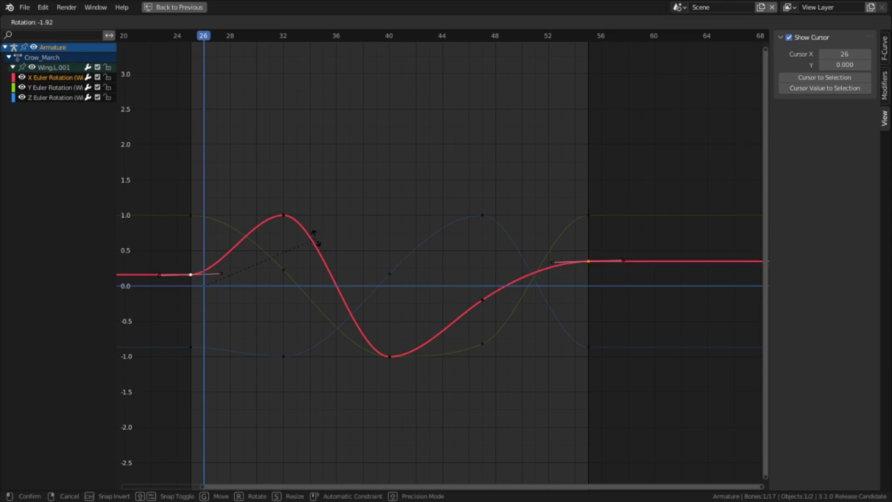
right_click(305, 203)
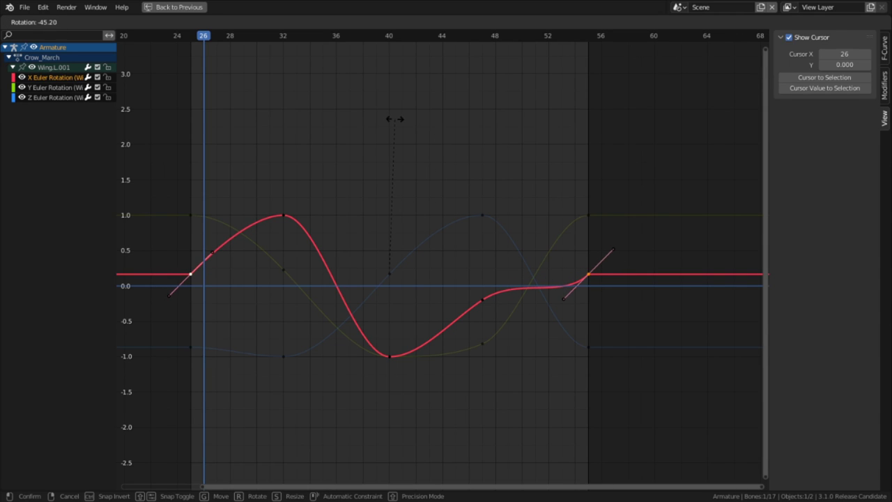
left_click(395, 119)
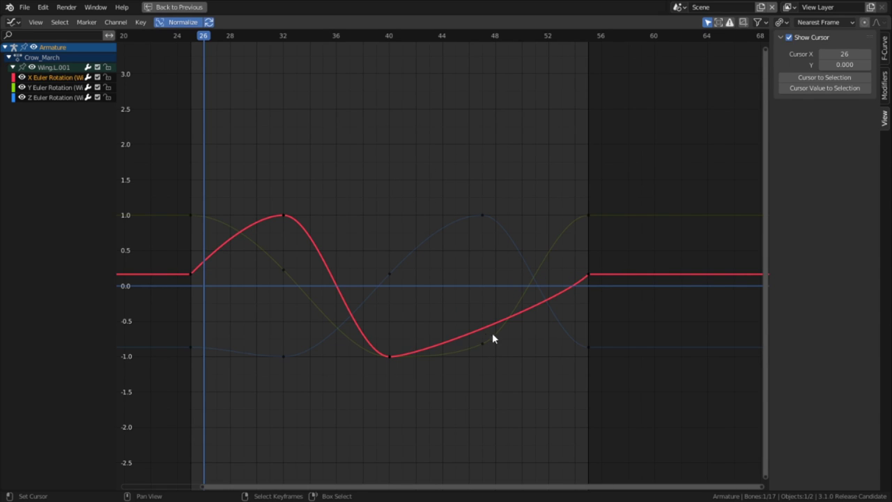
Tilt and lengthen the handles of the frame 40 keyframe on the lower left wing's X Euler Rotation curve
left_click(396, 361)
left_click(391, 358)
key("s")
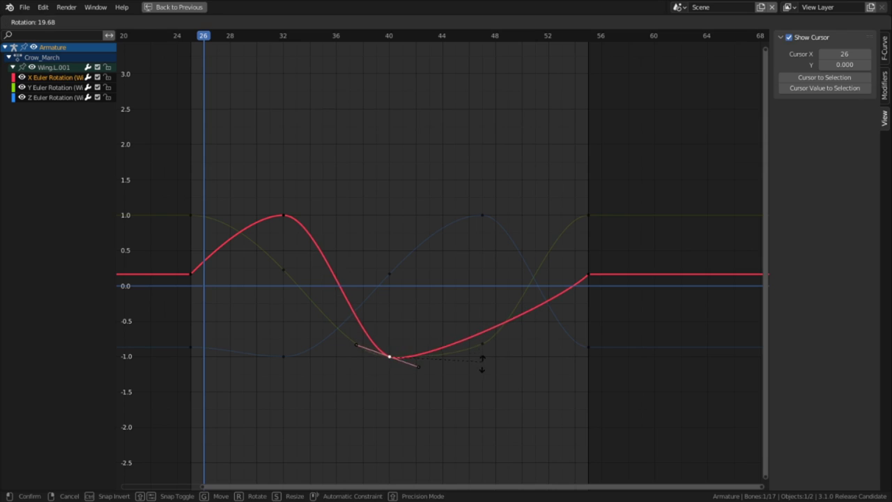
left_click(567, 394)
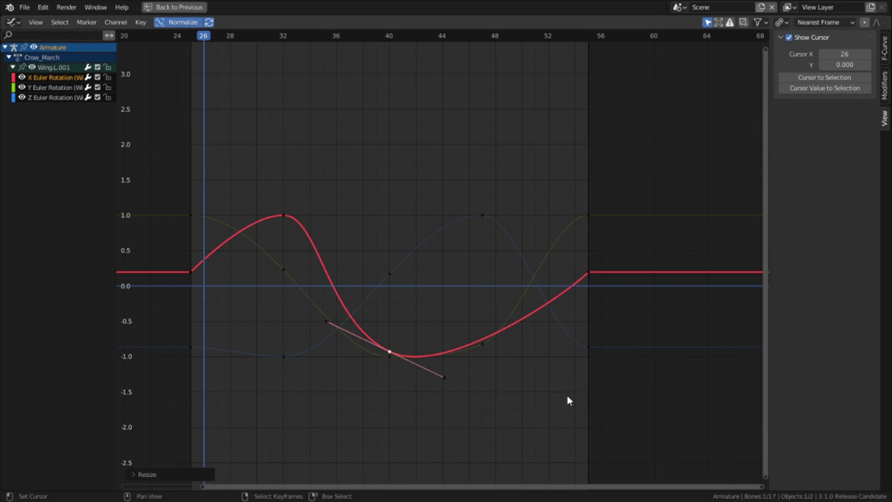
Rotate the handles of the first and last Z Euler Rotation keyframes to slope downward
left_click(213, 351)
key("r")
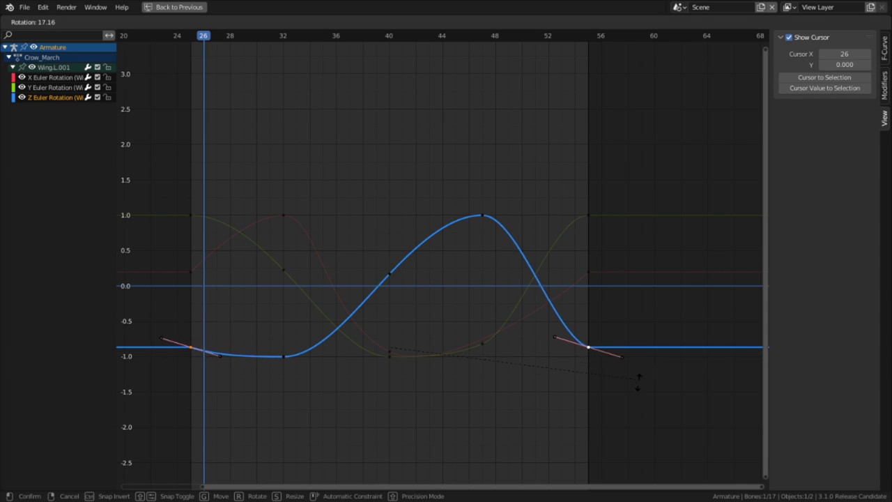
left_click(475, 405)
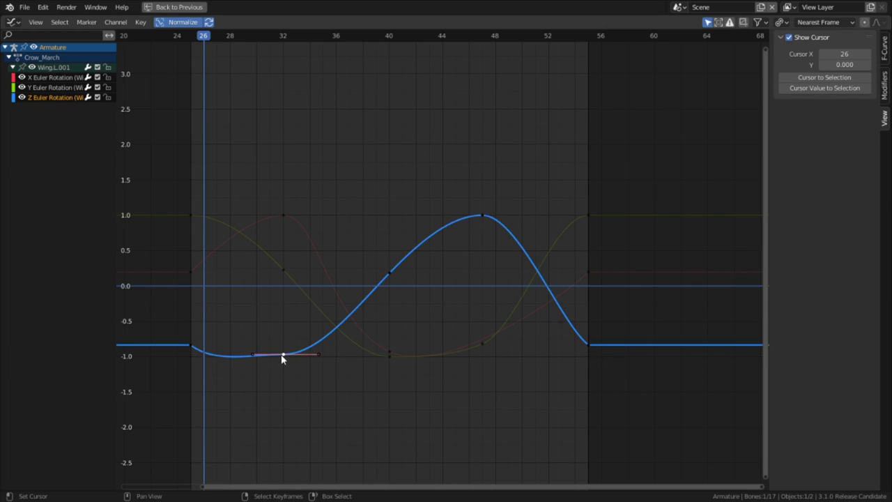
Delete the frame 32 keyframe from the Z Euler Rotation curve and lengthen the handles of the first keyframe
key("Delete")
left_click(192, 352)
key("s")
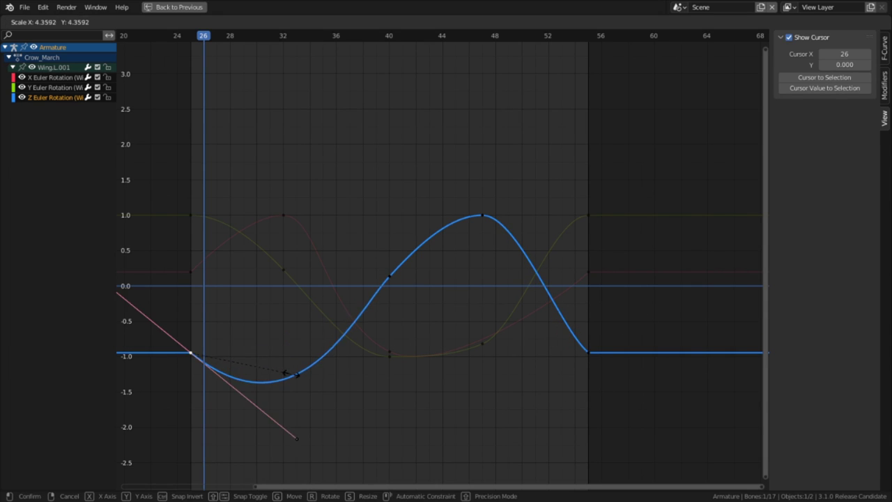
left_click(360, 340)
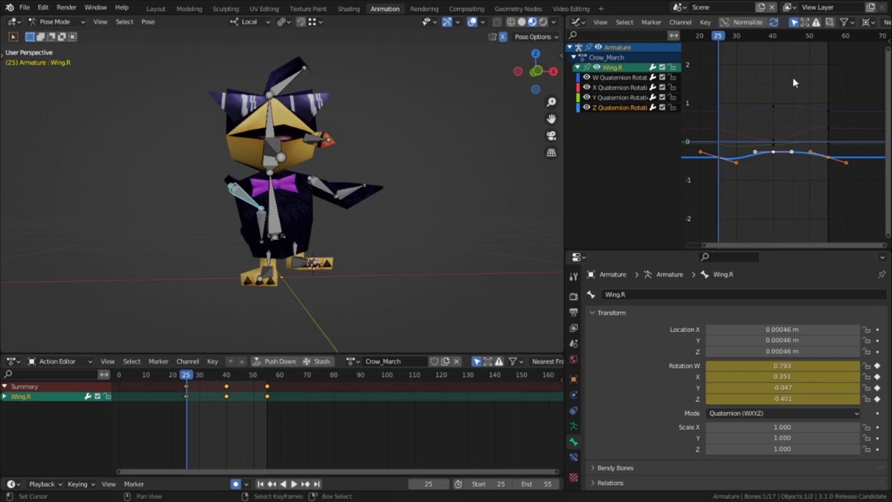
Scale the selected keyframe handles of the upper right wing's Z Quaternion Rotation curve along Y only
key("s")
key("y")
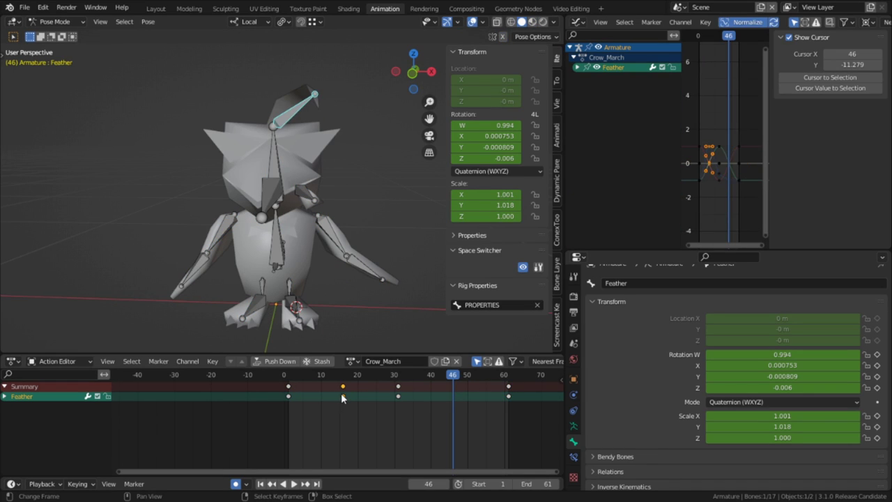
Duplicate the feather's frame 16 keyframe to frame 46 and play the animation from frame 1
key("shift+d")
left_click(453, 418)
left_click(271, 405)
key("space")
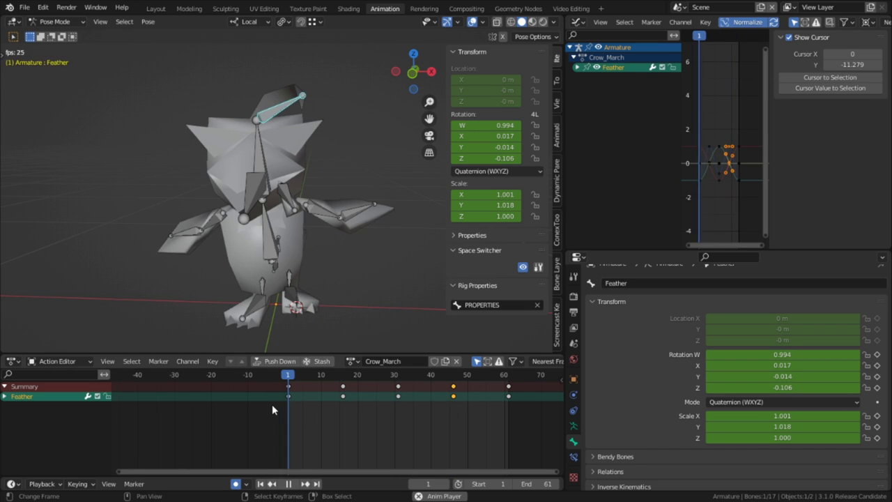
key("space")
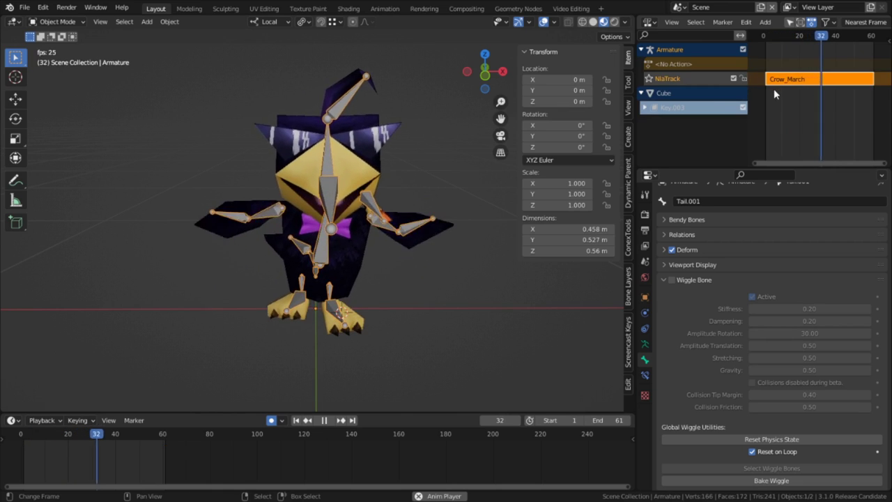
Set the Crow_March strip's Repeat to 10 in the NLA editor
key("n")
key("ctrl+space")
left_click(845, 305)
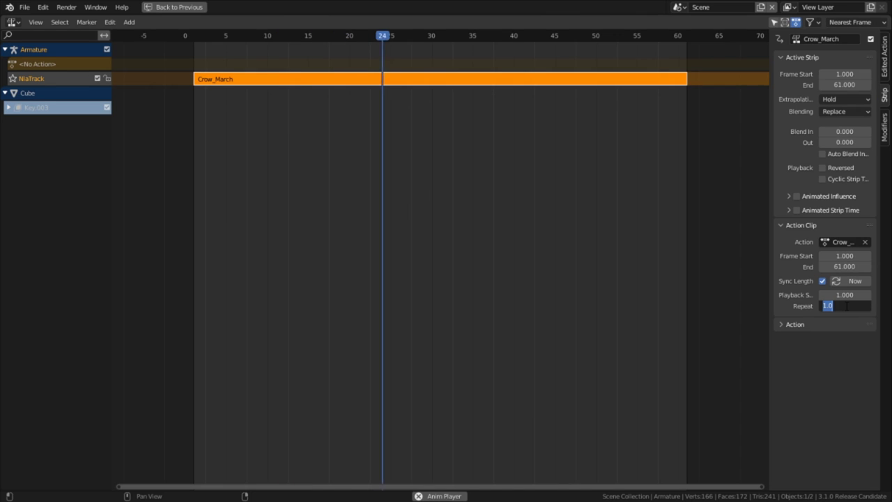
type("10")
key("Return")
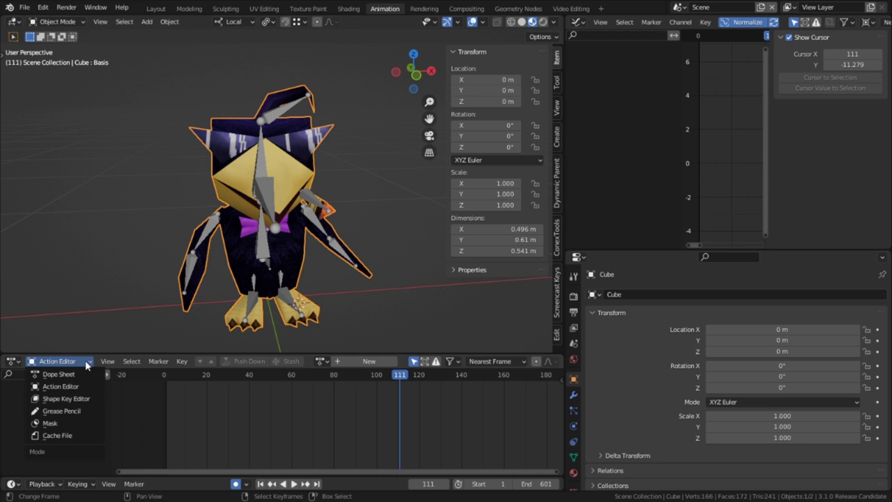
Keyframe the cube's Smile shape key at frames 111 and 120 in the Shape Key Editor
key("s")
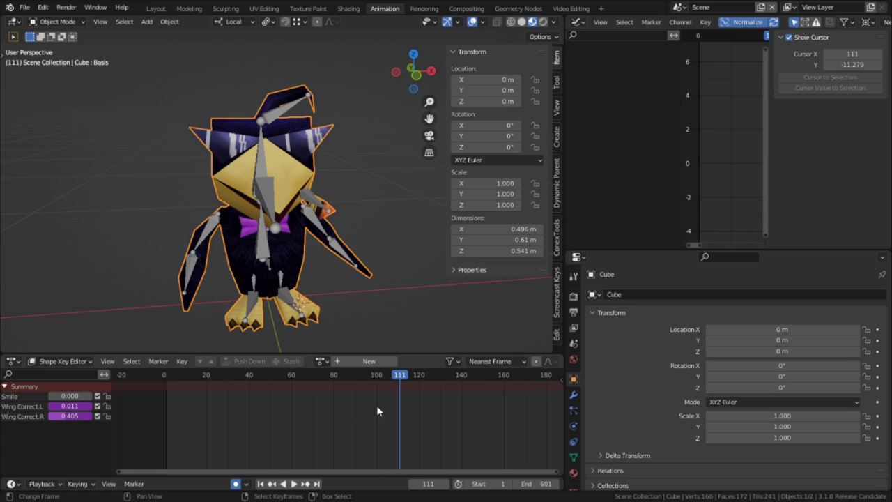
key("i")
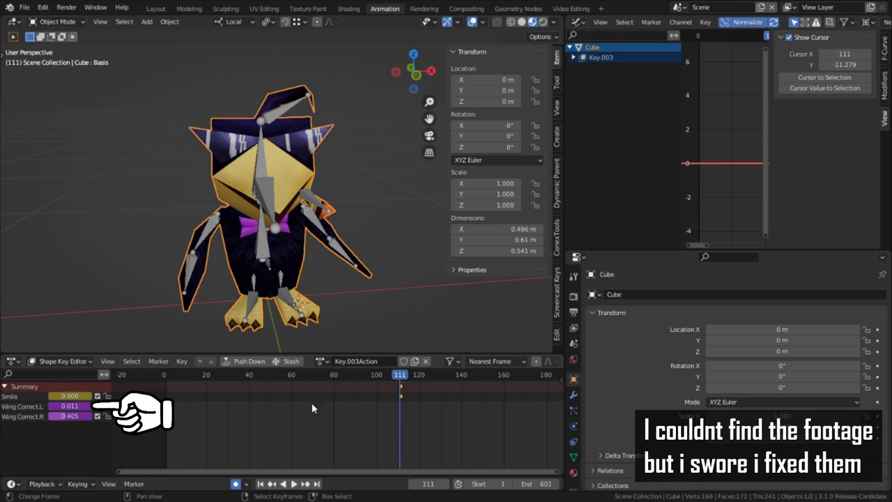
left_click_drag(401, 413, 419, 414)
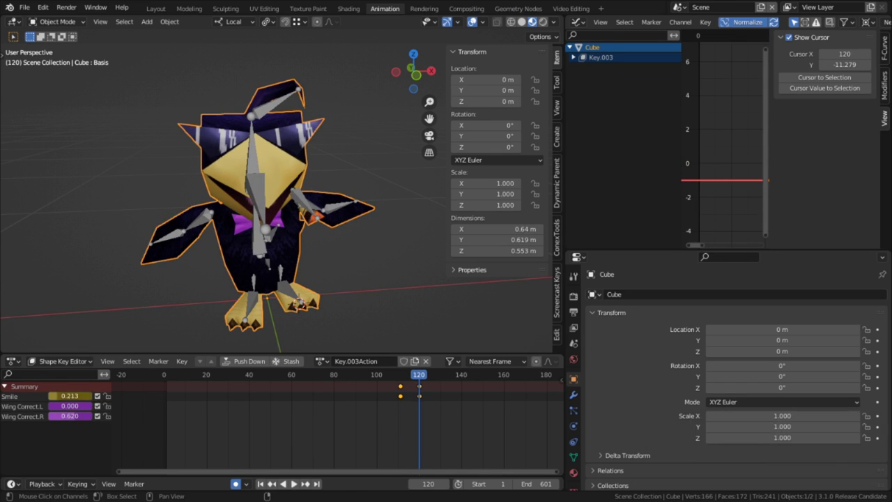
key("space")
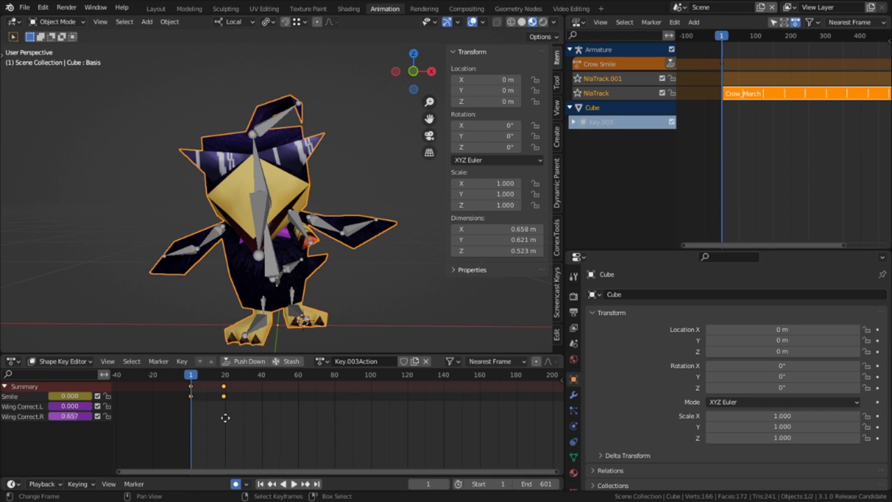
Push the Key.003Action shape key action down into an NLA strip and expand the Key.003 tracks
middle_click_drag(225, 418, 355, 426)
scroll(305, 427, "up", 20)
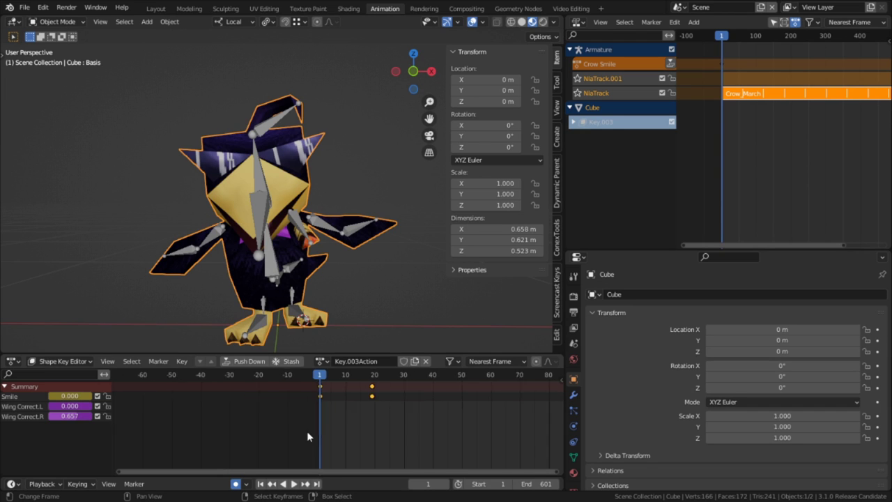
scroll(305, 423, "down", 7)
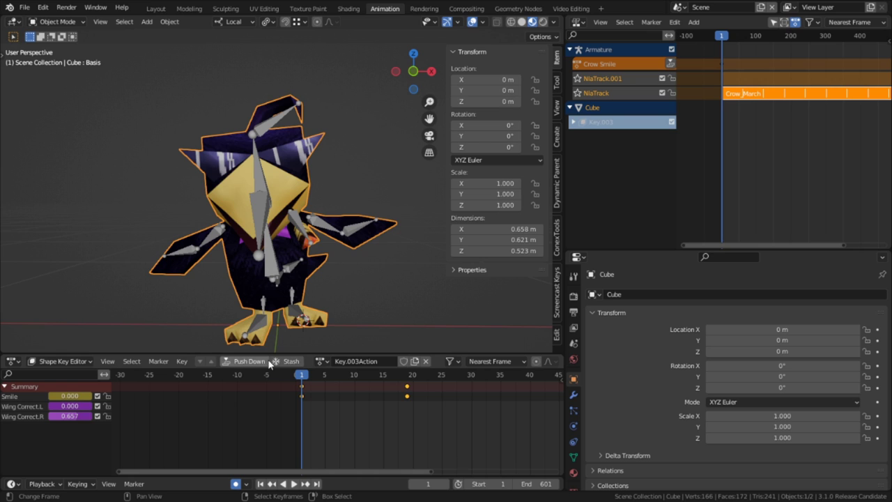
left_click(245, 361)
key("ctrl+space")
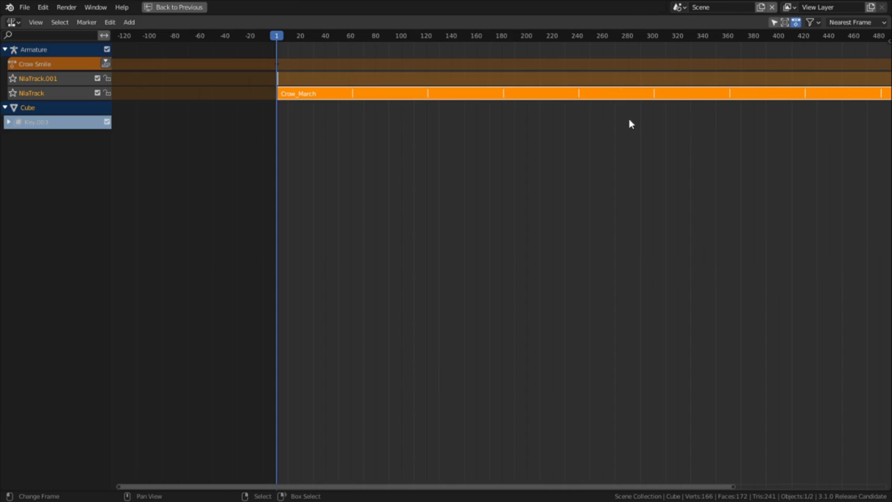
left_click(9, 121)
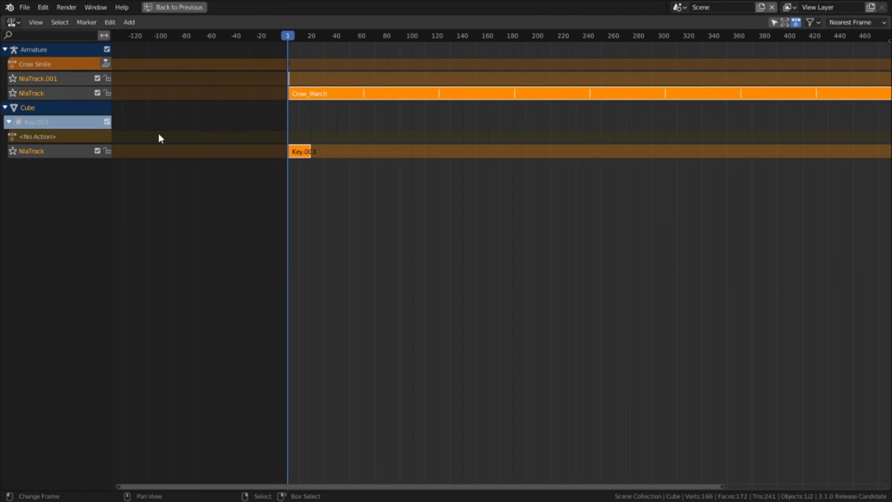
key("ctrl+space")
Rotate the Head bone forward by about 13 degrees at frame 1 of the Crow Smile action
left_click(165, 421)
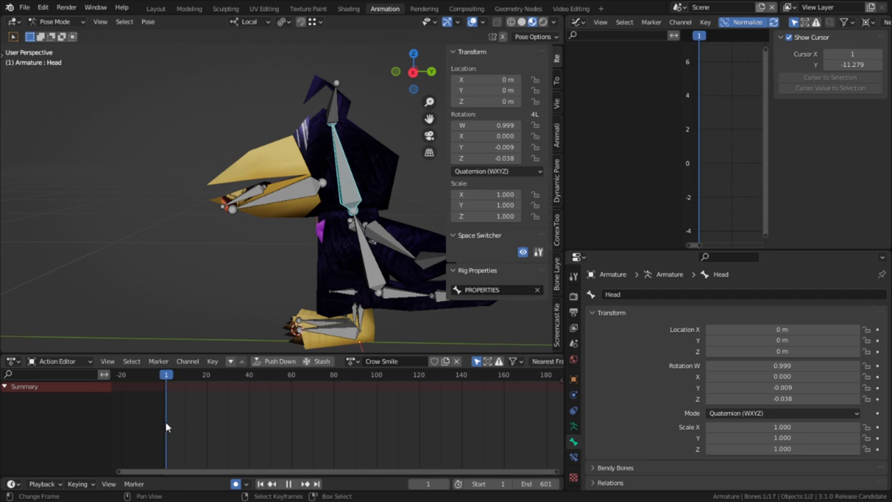
key("r")
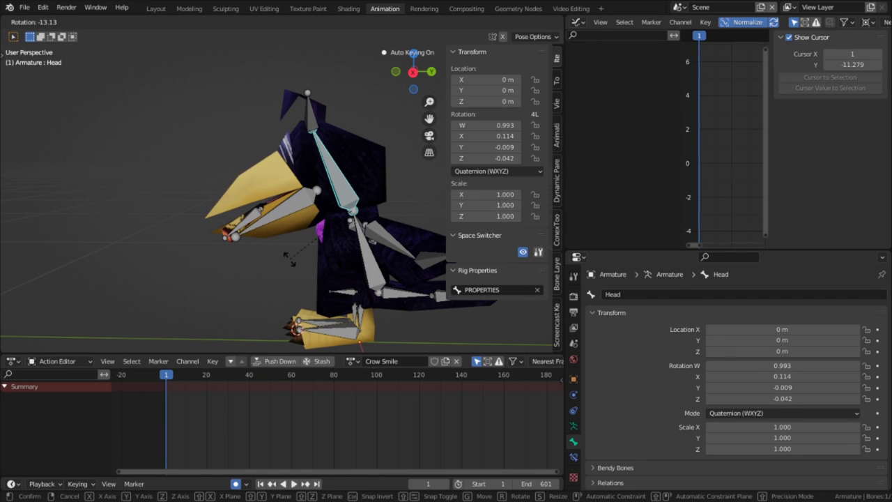
left_click(296, 254)
middle_click_drag(297, 254, 343, 261)
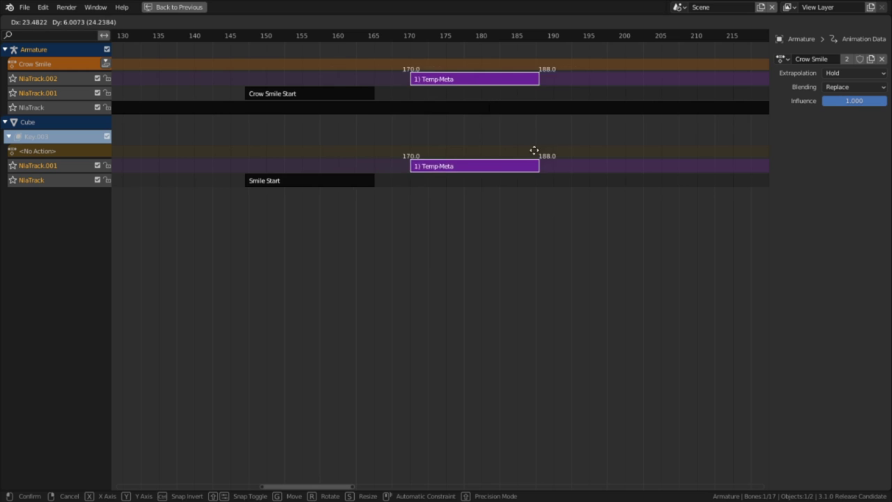
Move the duplicated Crow Smile Start and Smile Start strips further along the NLA timeline
left_click_drag(530, 174, 647, 176)
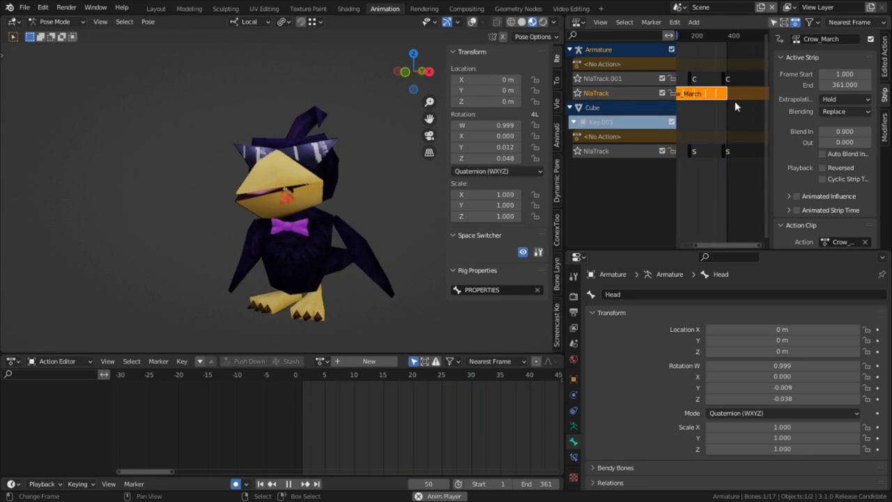
key("ctrl+space")
scroll(482, 125, "up", 4)
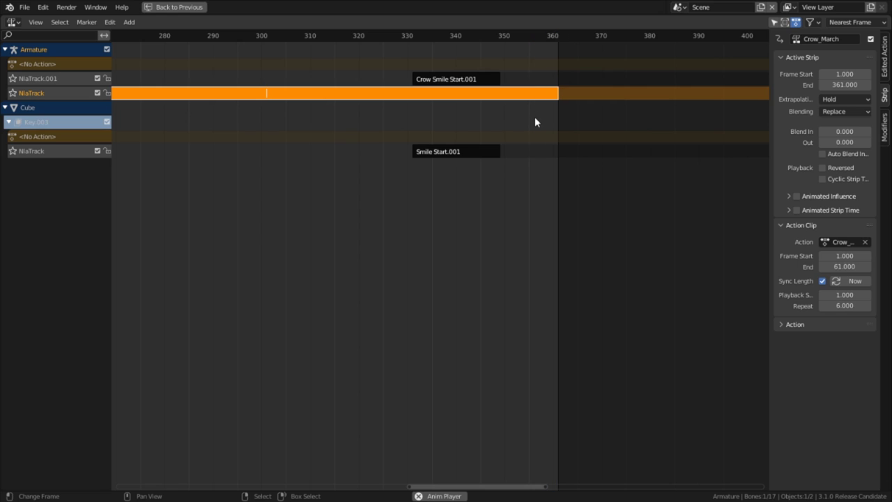
scroll(561, 127, "up", 2)
key("ctrl+space")
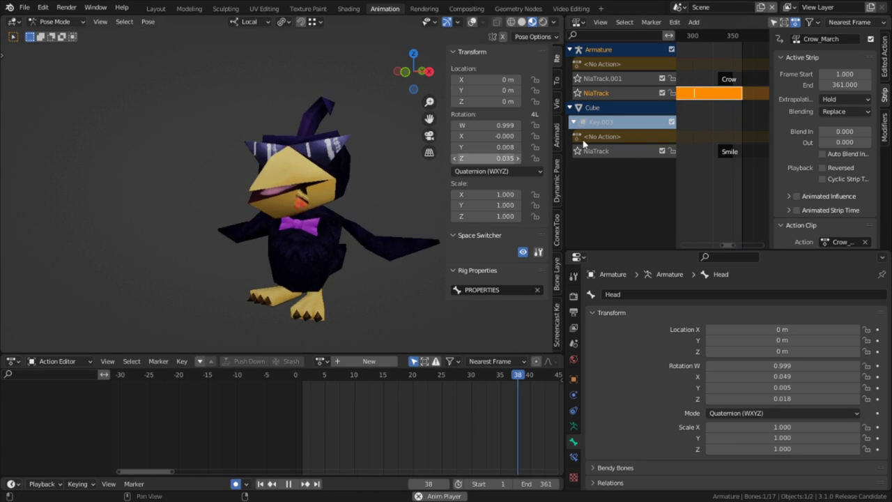
Examine the playing crow animation from the front in a maximized 3D viewport
left_click(681, 115)
key("ctrl+space")
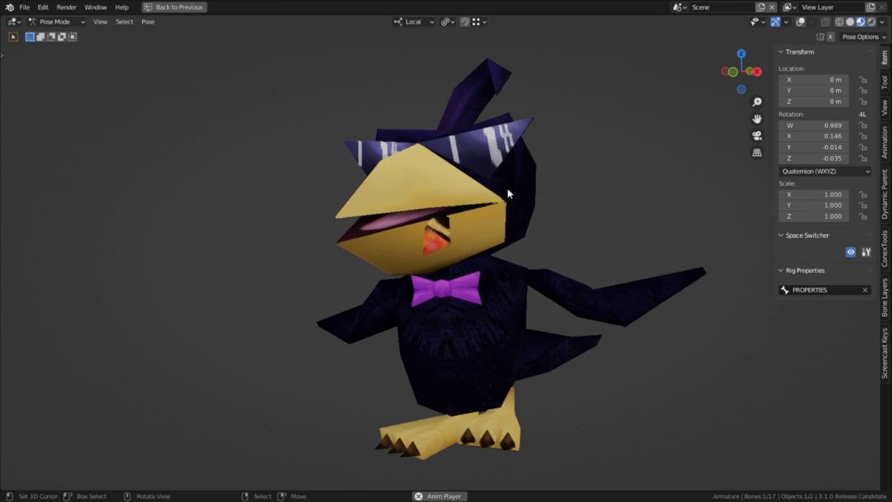
middle_click_drag(508, 192, 550, 199)
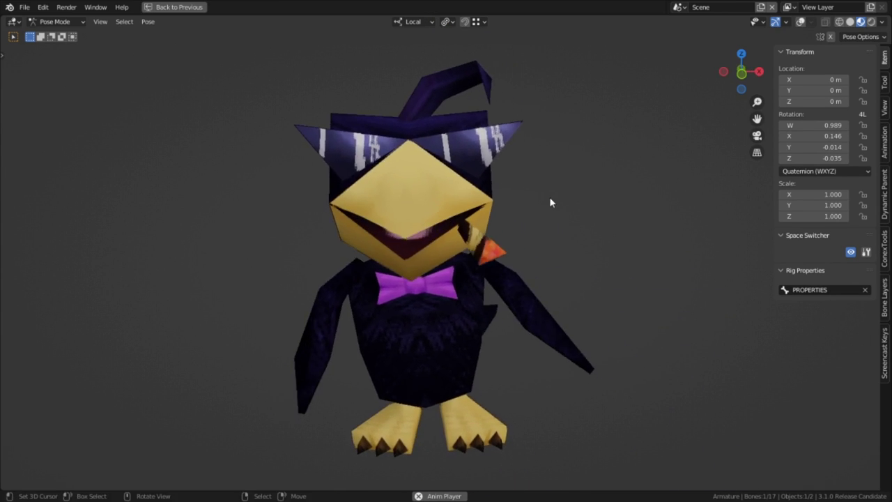
scroll(549, 174, "down", 2)
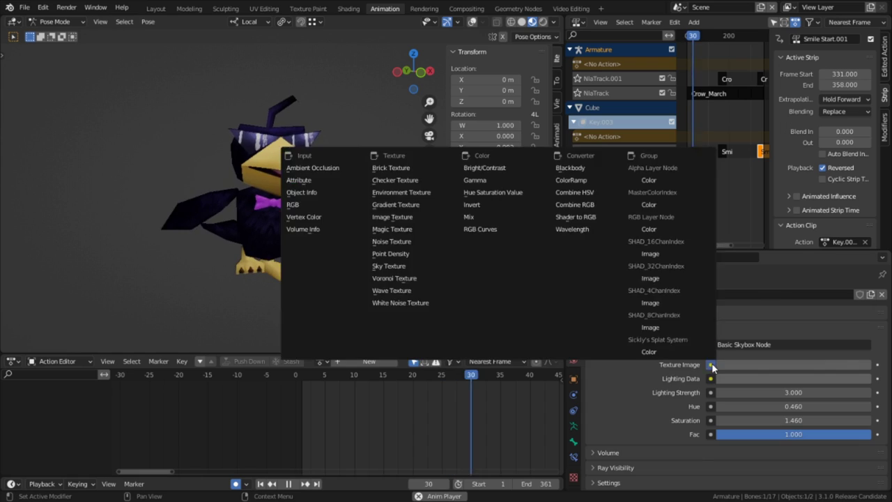
Load Kaleidoscope.hdr from the HDR folder as the skybox node's environment texture
left_click(830, 380)
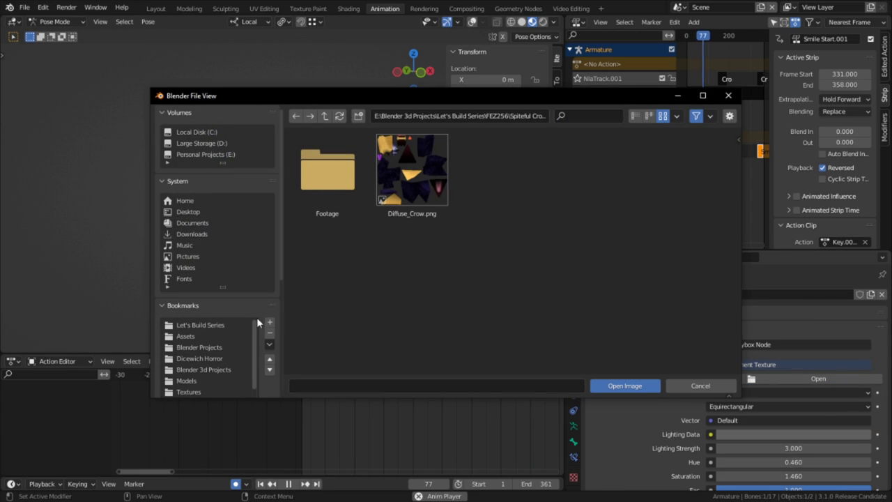
left_click(195, 380)
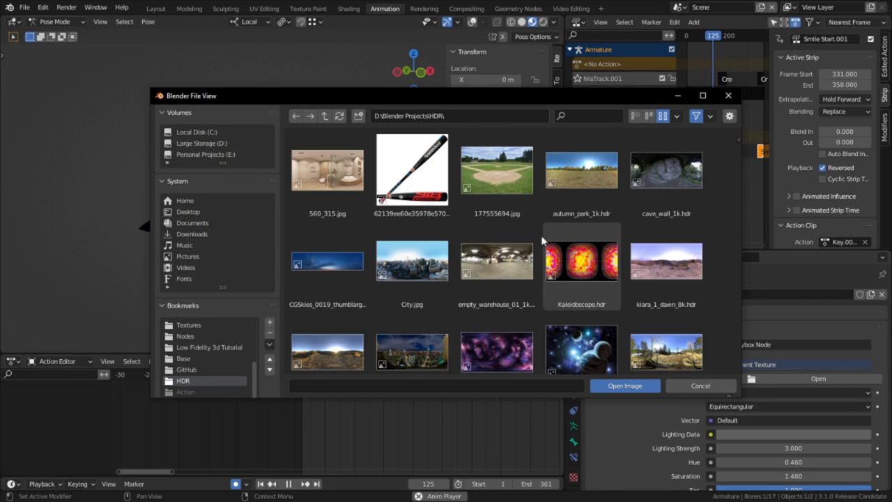
double_click(591, 253)
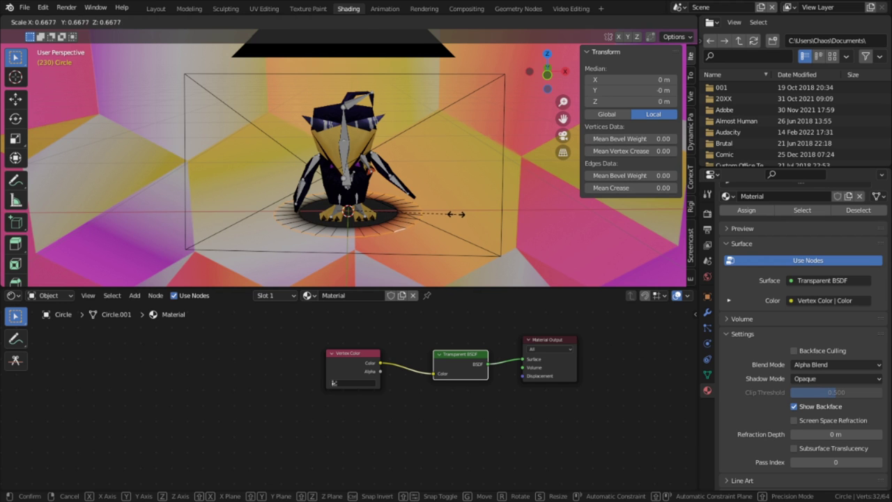
Scale the selected edge loop of the shadow circle beneath the crow by about 0.67
left_click(456, 214)
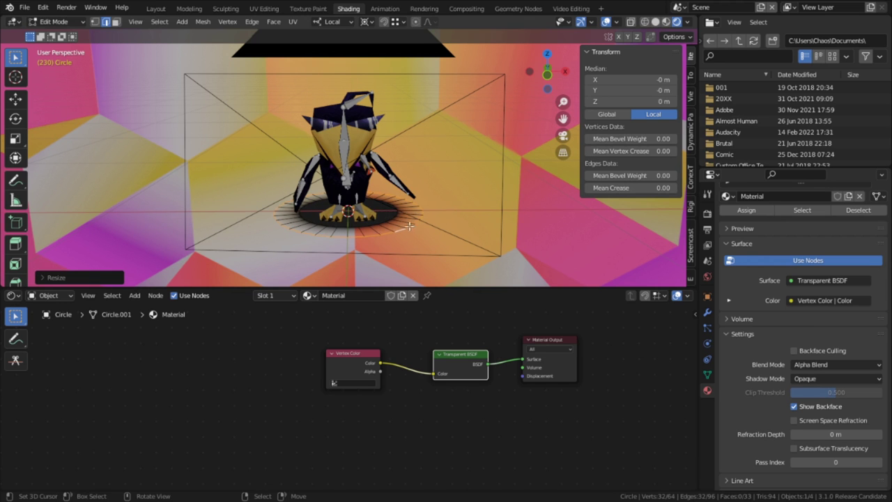
scroll(421, 261, "up", 3)
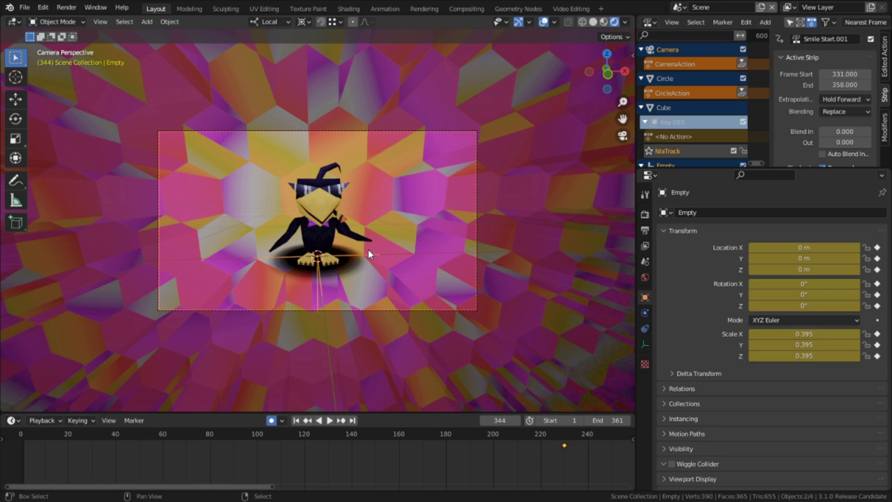
Parent the selected camera to the Empty with the Object option
key("ctrl+p")
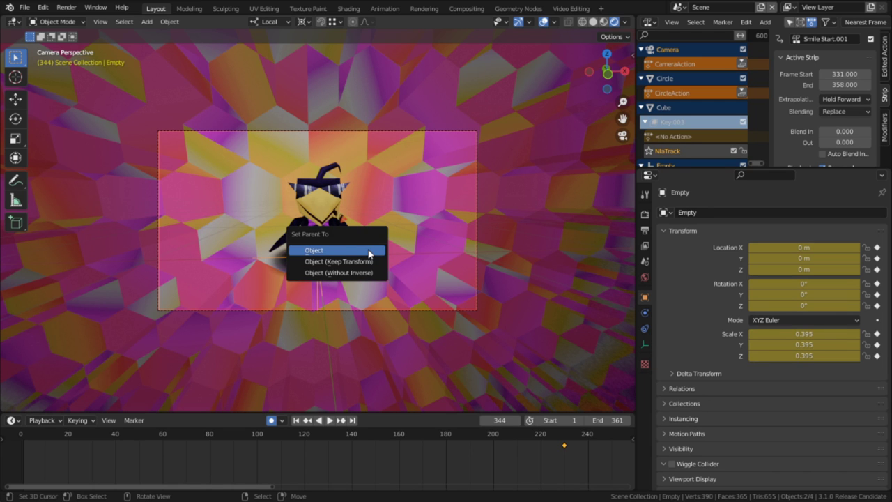
left_click(369, 251)
left_click(395, 377)
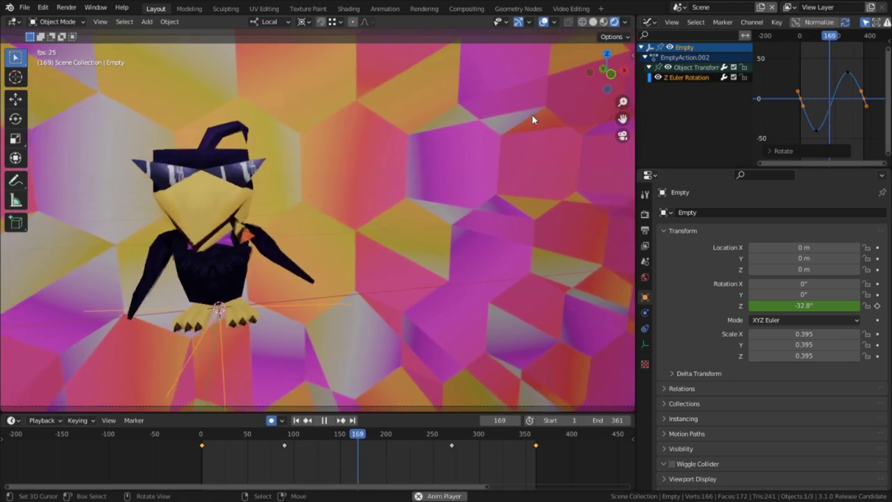
scroll(544, 111, "down", 4)
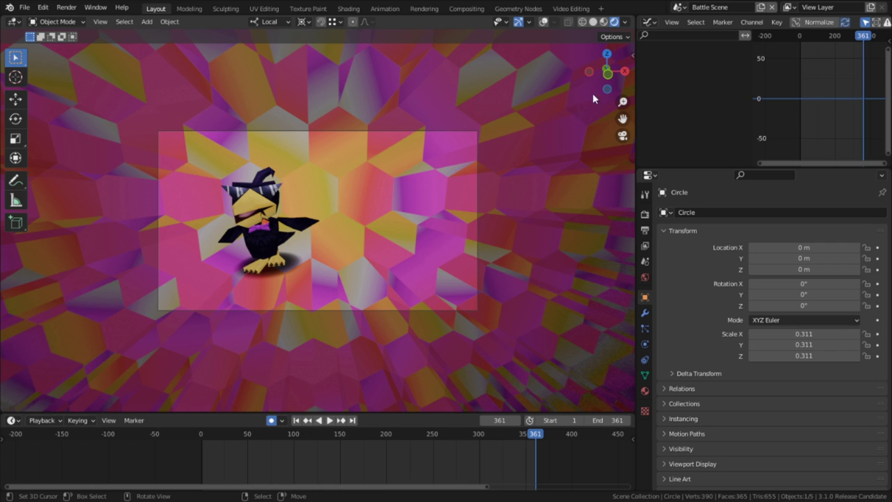
Switch to the Sequencer scene and open the Video Editing workspace
left_click(679, 8)
left_click(694, 35)
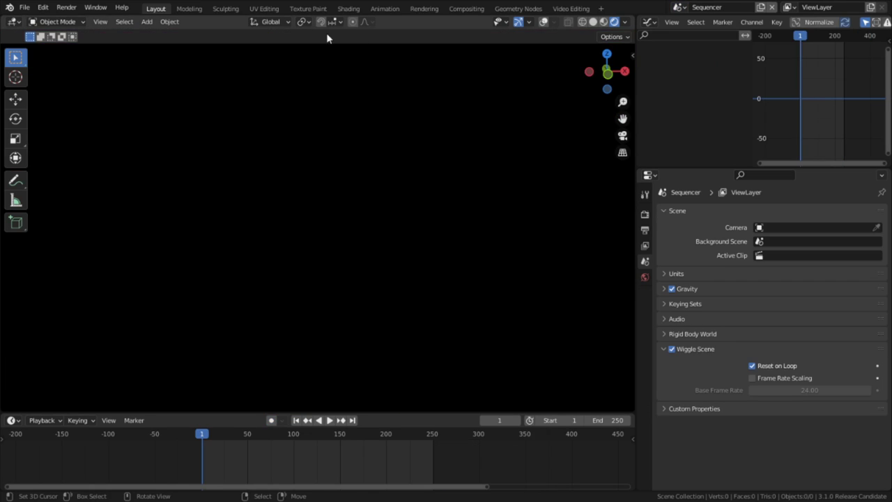
left_click(565, 9)
Add the Battle Scene as a scene strip in the sequencer
key("Home")
key("shift+a")
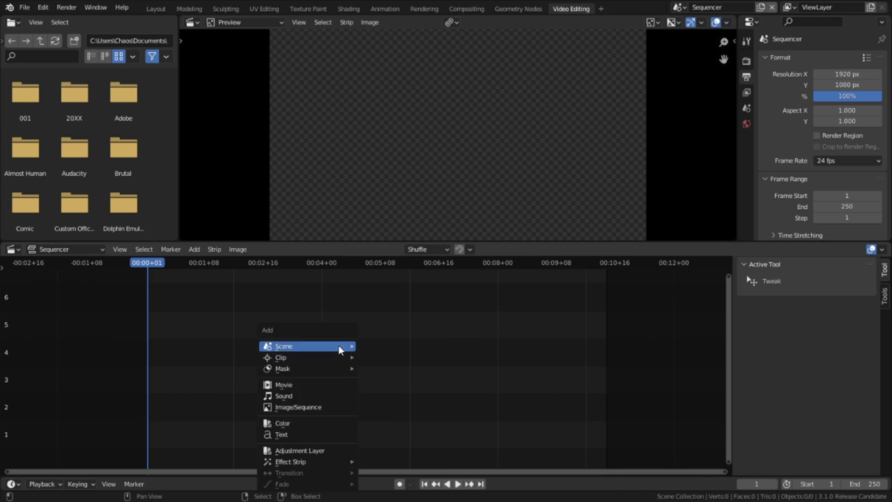
mouse_move(333, 463)
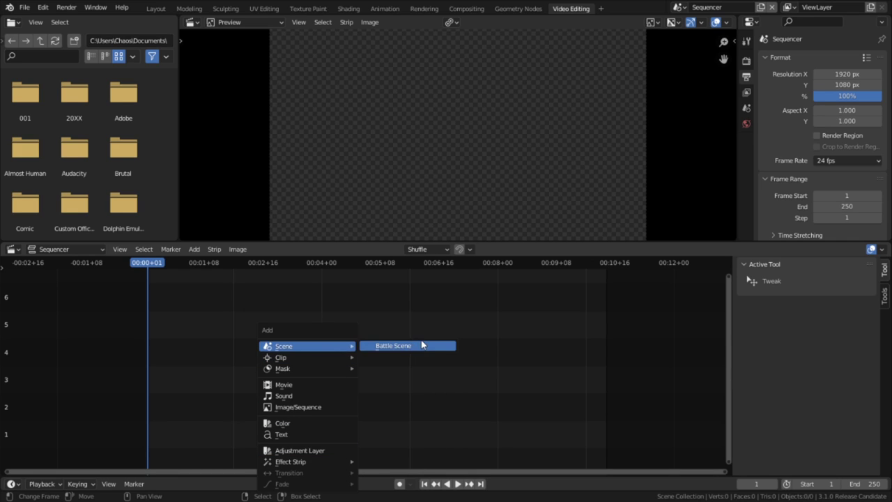
left_click(421, 344)
Move the playhead to the Battle Scene strip's last frame and set the end frame to 361
scroll(450, 366, "down", 3)
key("Page_Up")
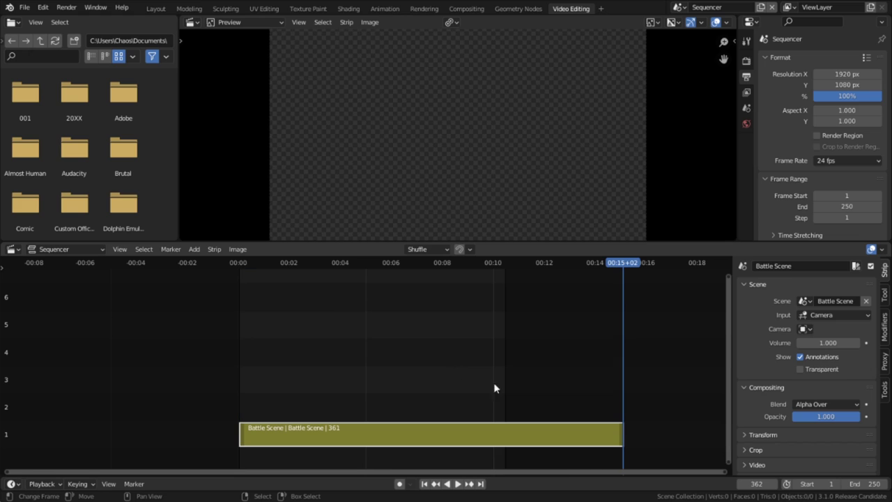
key("Left")
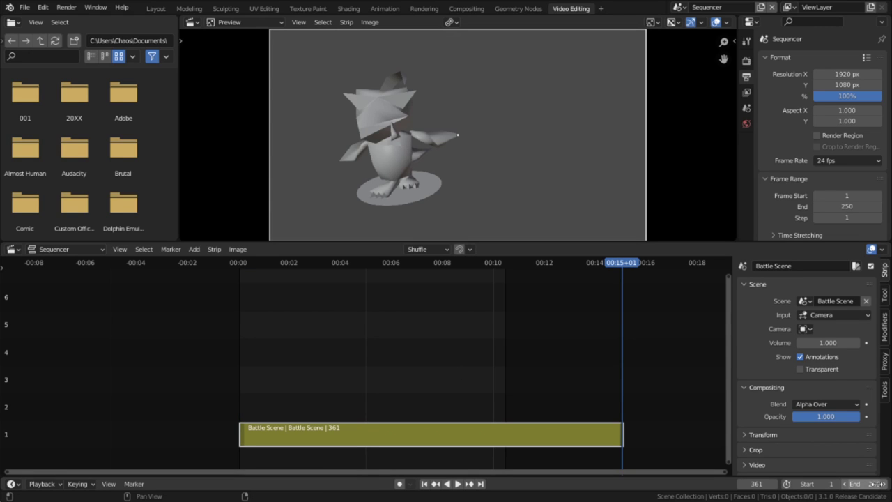
type("361")
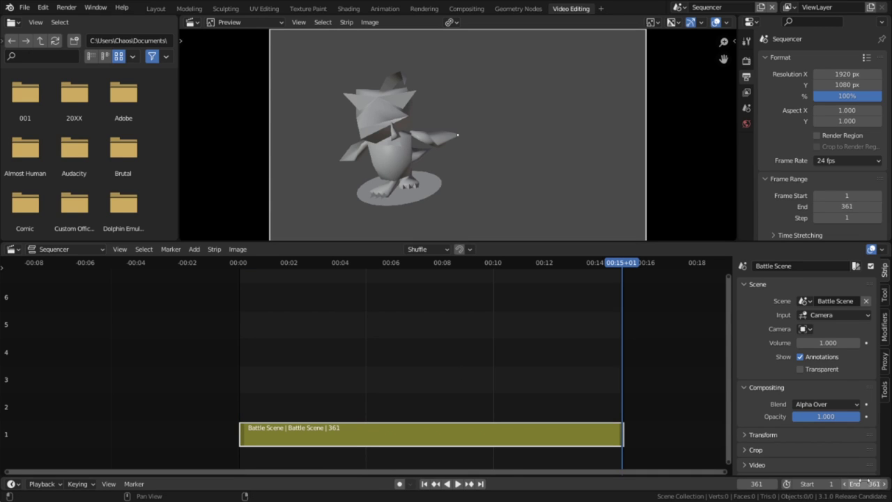
Switch to the Battle Scene and duplicate it as a new scene with Full Copy
left_click(683, 8)
left_click(690, 23)
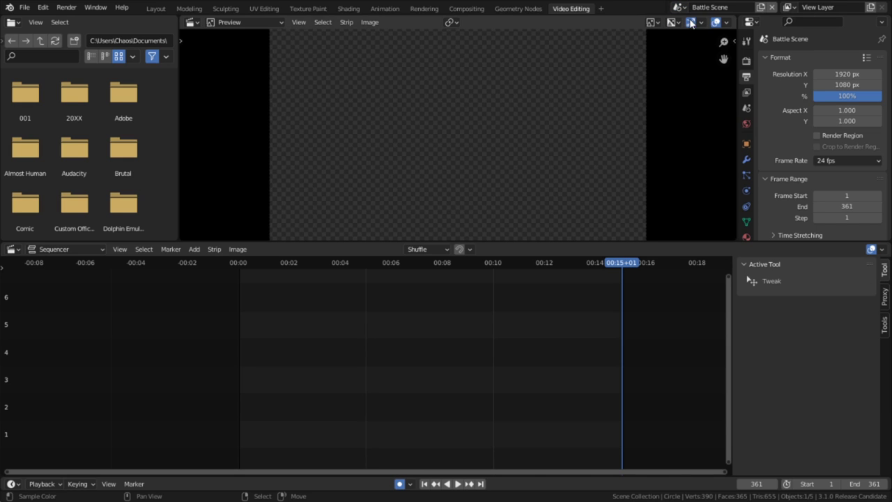
left_click(761, 8)
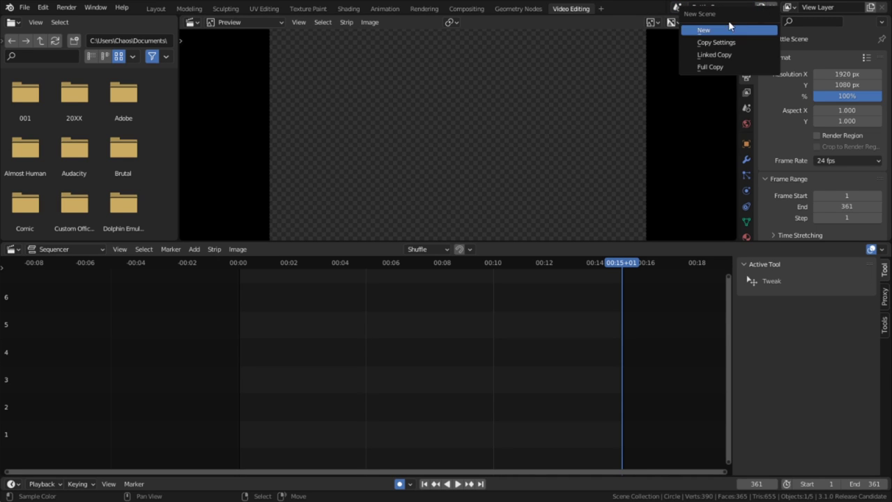
left_click(723, 60)
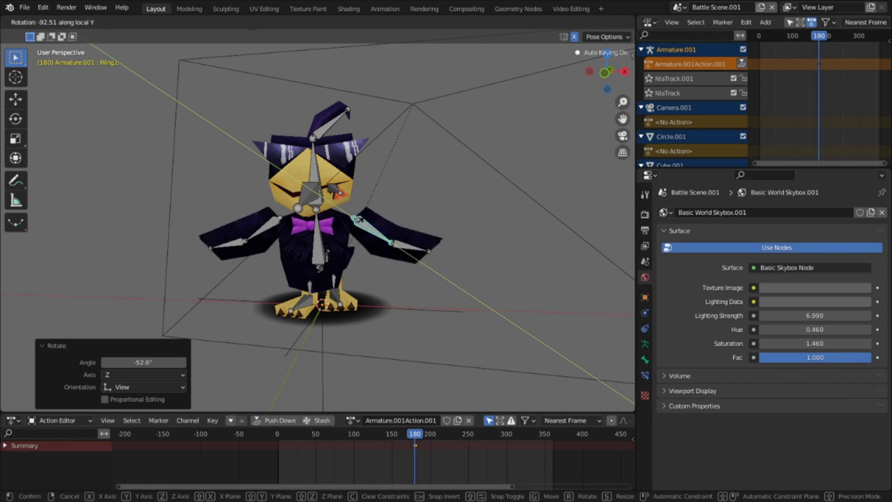
Rotate the Wing.L bone about -92.5° around its local Y axis and select all bones
left_click(365, 222)
key("a")
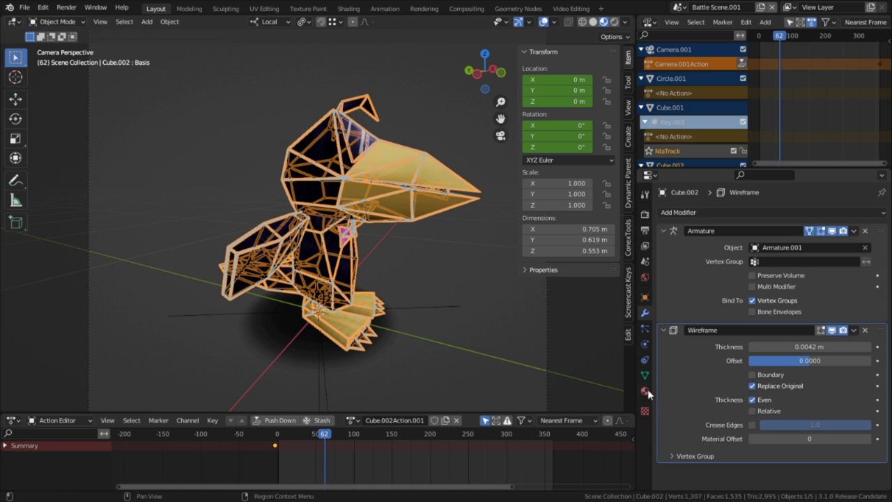
Change the wireframe material's emission color to orange with hue 0.082 and saturation 0.977
left_click(645, 392)
left_click(764, 356)
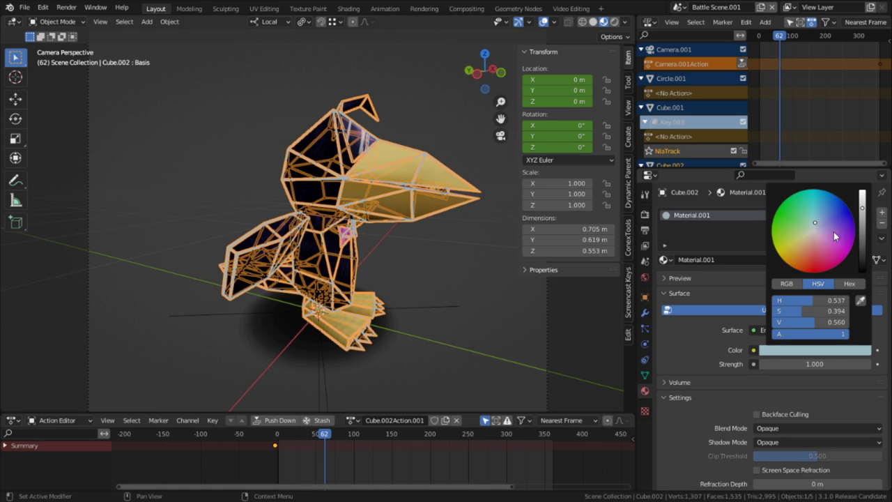
mouse_move(834, 235)
left_mouse_down()
mouse_move(810, 260)
mouse_move(790, 257)
left_mouse_up()
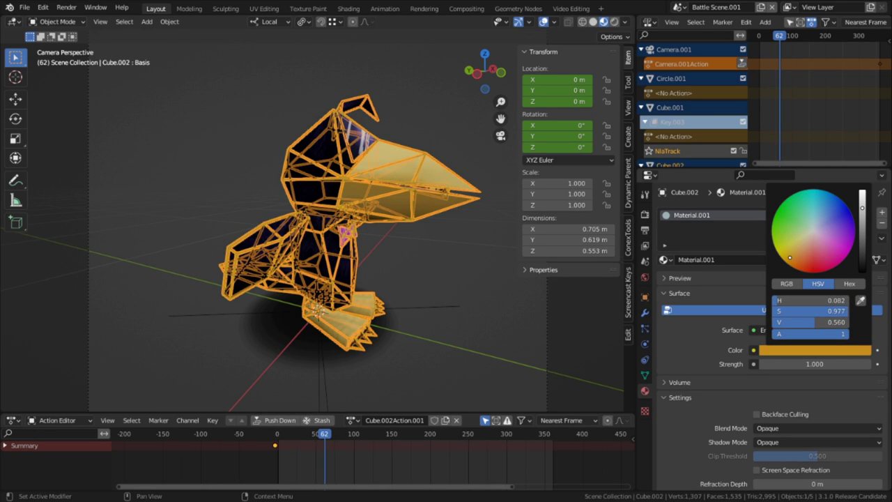
Play the turntable animation and enable the transparent film background in the render settings
left_click(644, 230)
key("space")
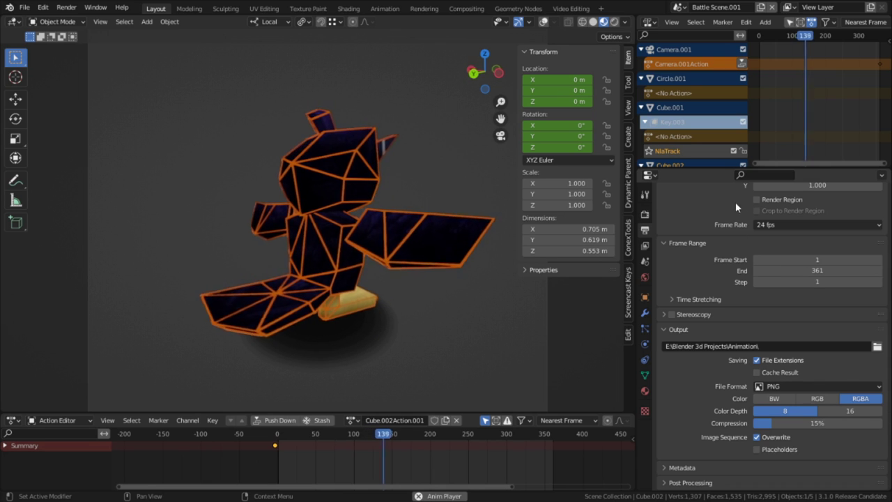
left_click(645, 214)
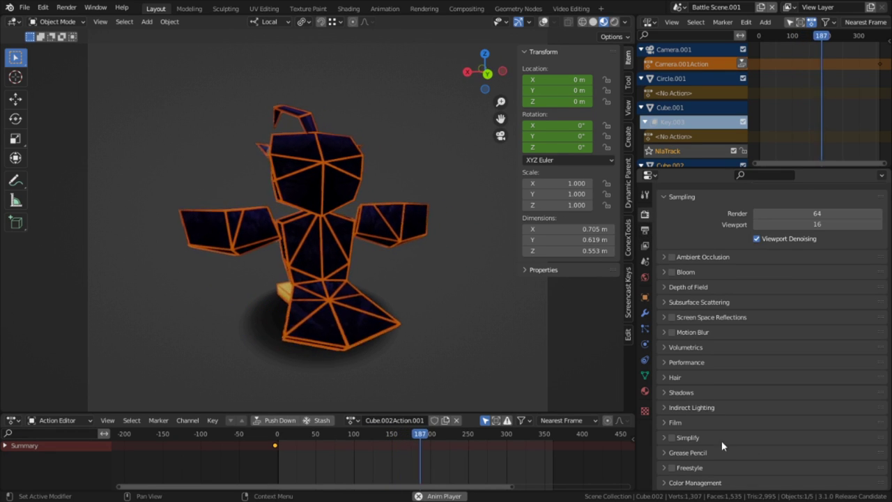
left_click(752, 451)
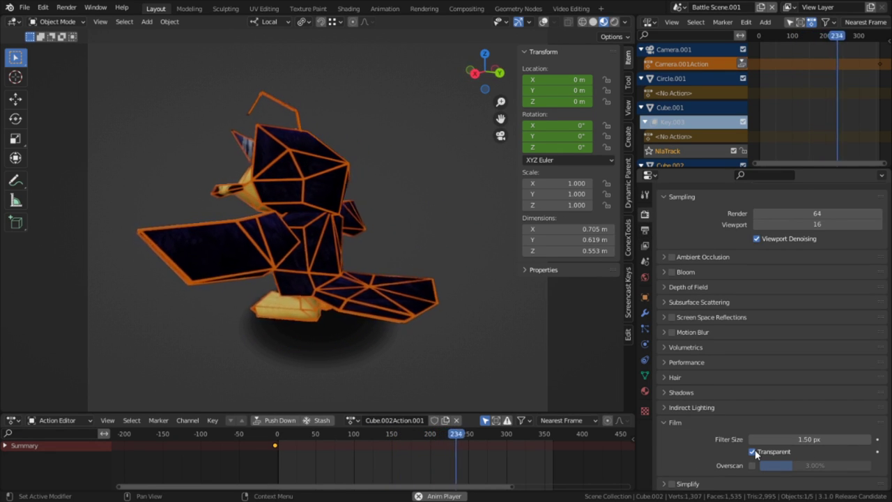
Stop playback and render the crow turntable with Viewport Render Animation
left_click(645, 230)
key("Escape")
key("q")
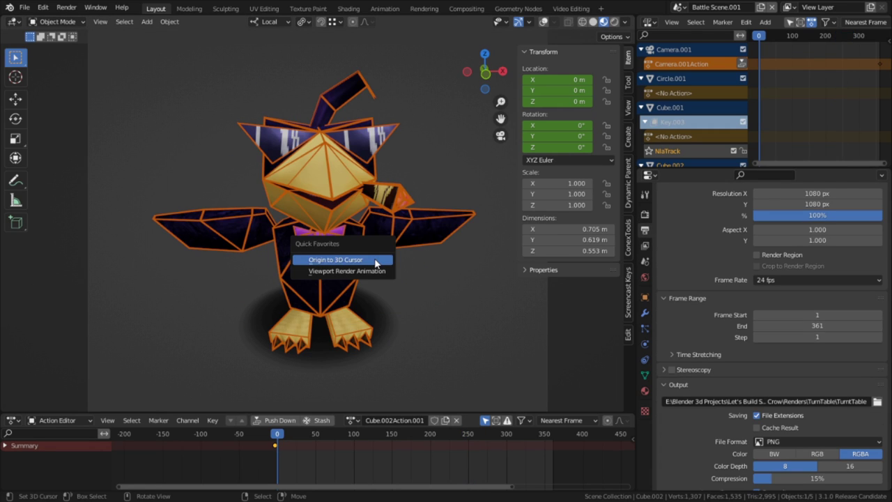
left_click(375, 271)
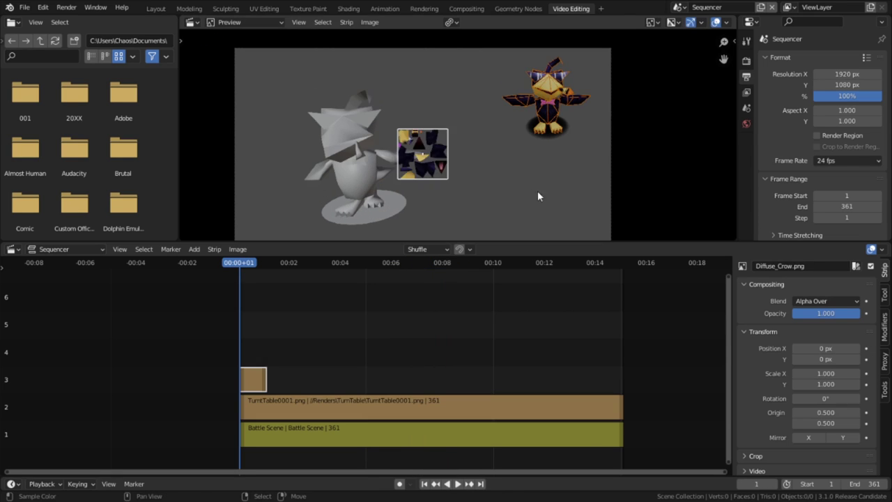
Move the Diffuse_Crow.png image to X 702 px, Y -155 px and set the scene strip shading to Rendered
key("g")
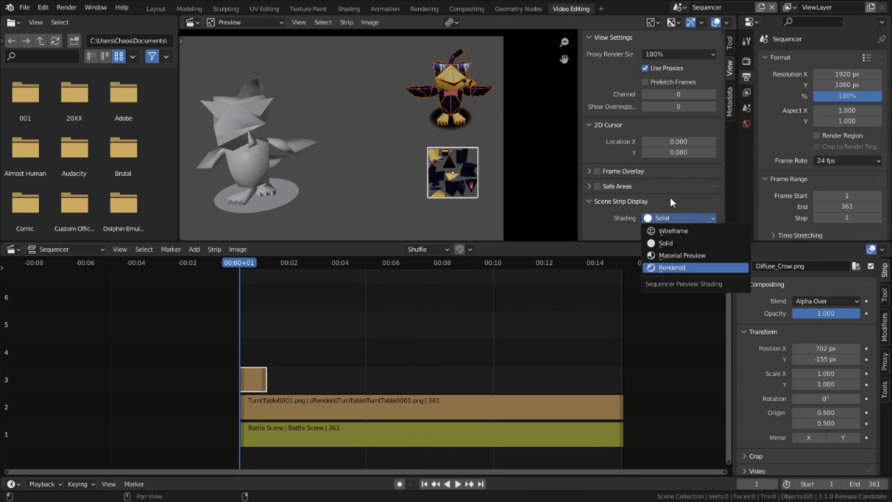
left_click(673, 295)
scroll(506, 195, "up", 2)
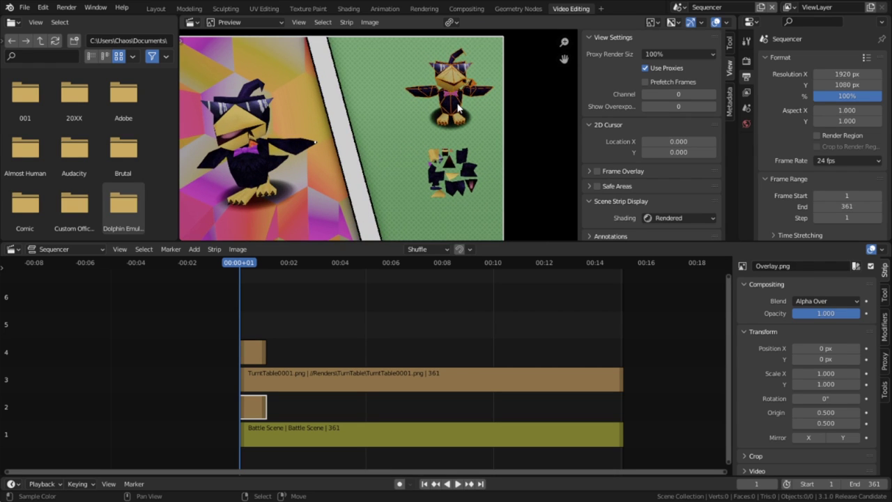
Slide the Overlay.png image along the X axis to about 69 px in the sequencer preview
left_click(454, 107)
left_click(440, 99)
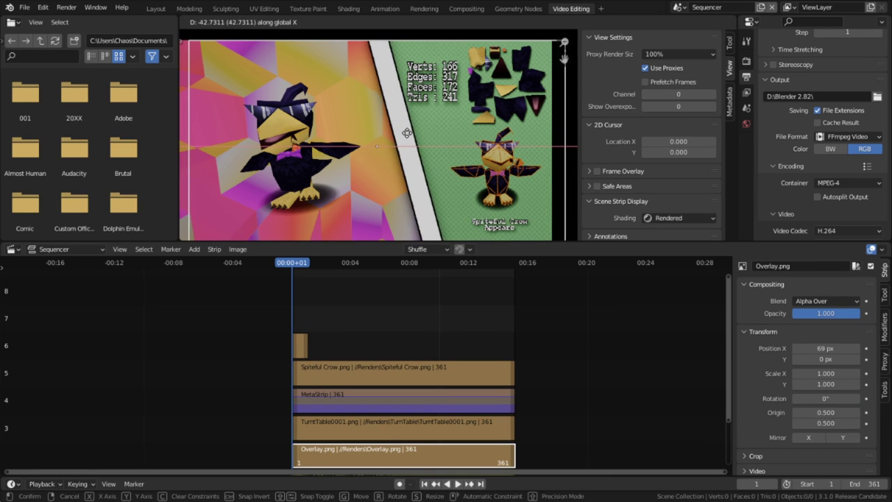
left_click(407, 133)
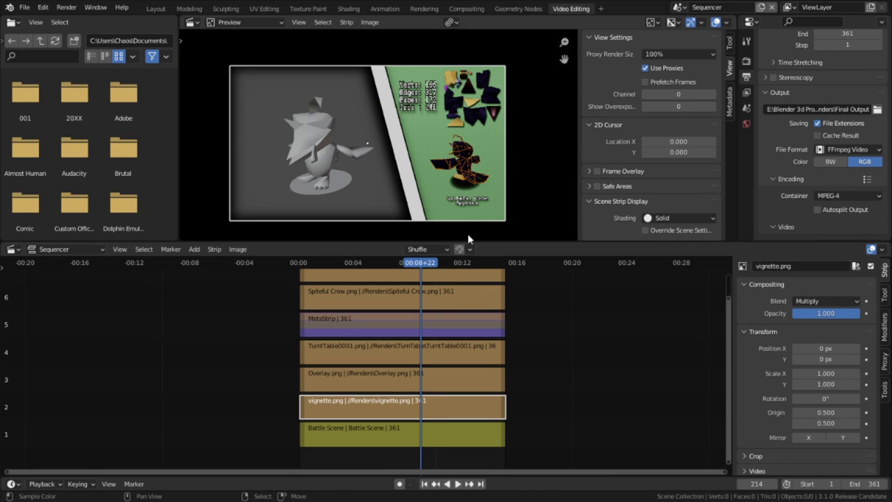
Render the assembled video sequence
key("F12")
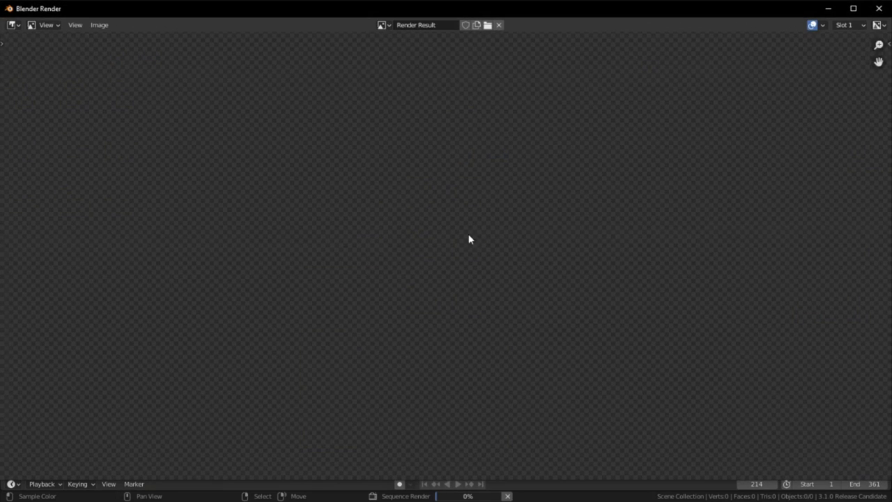
key("Home")
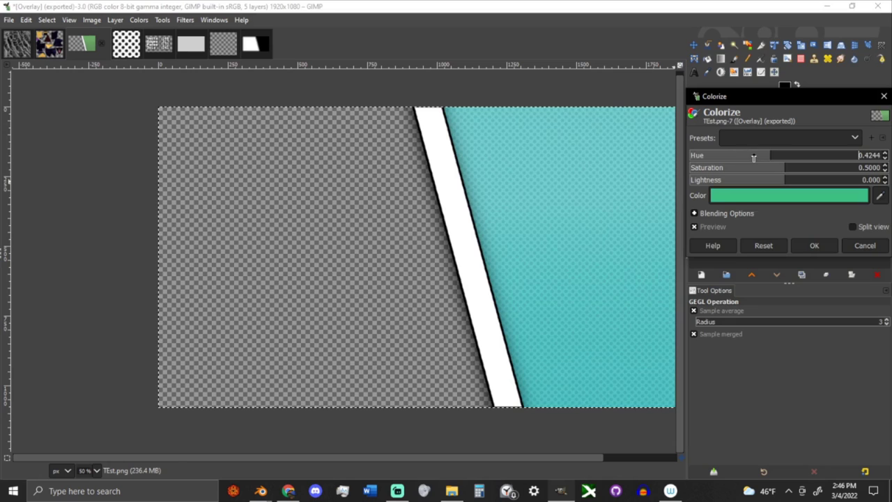
Switch to GIMP and lower the Colorize hue to turn the overlay's dotted panel red
left_click_drag(754, 158, 678, 162)
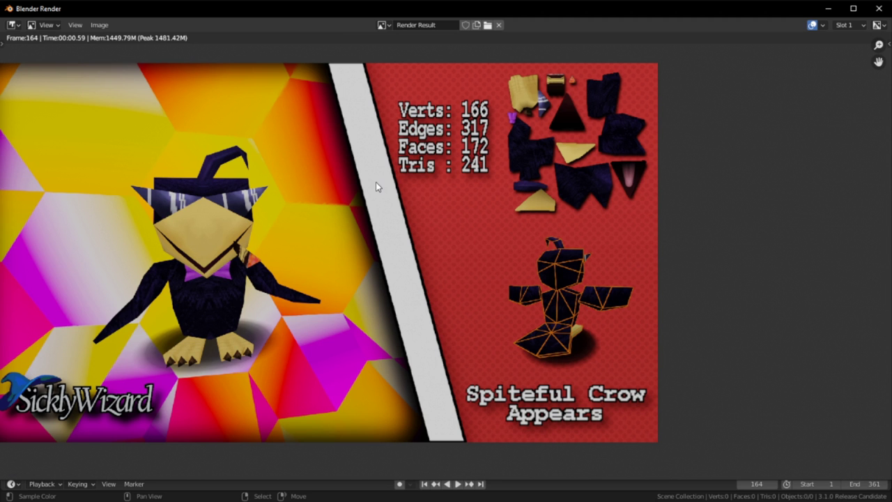
Examine the rendered frame in Blender, checking the wireframe crow, title text, texture pieces and overall layout
scroll(375, 182, "up", 5)
middle_click_drag(472, 194, 287, 140)
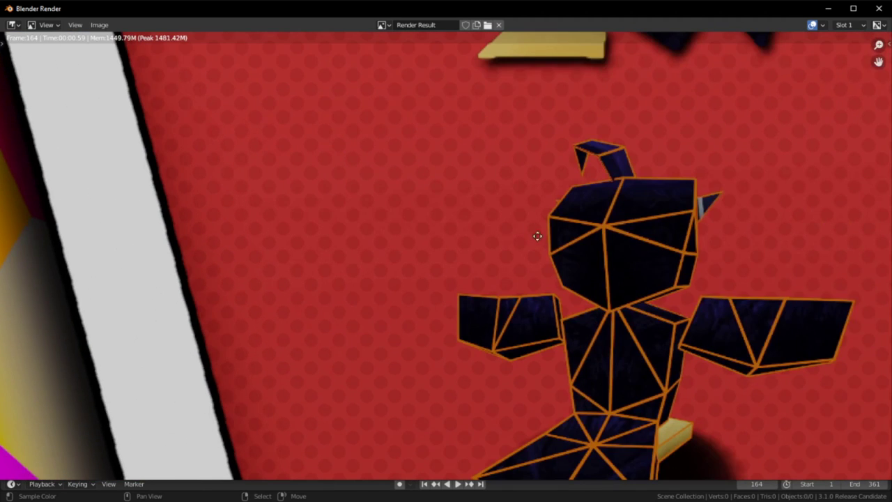
middle_click_drag(537, 237, 405, 160)
scroll(385, 153, "down", 1)
middle_click_drag(432, 244, 427, 135)
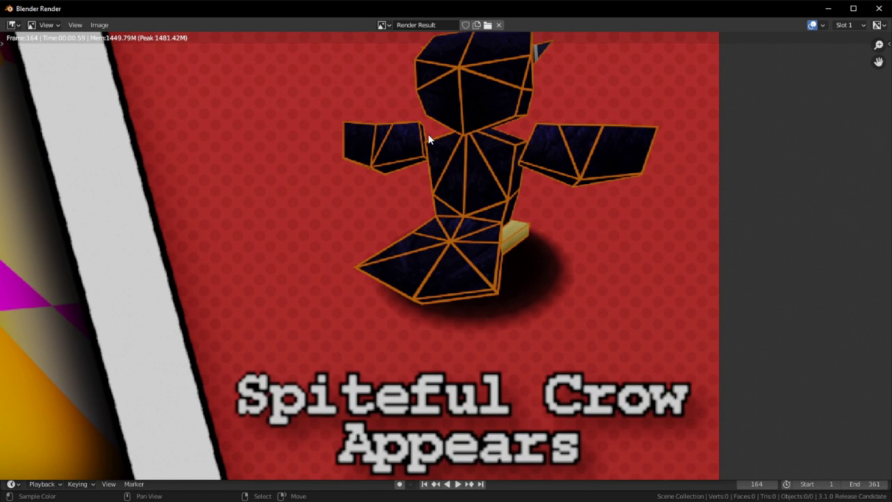
scroll(428, 140, "down", 3)
scroll(435, 132, "up", 4)
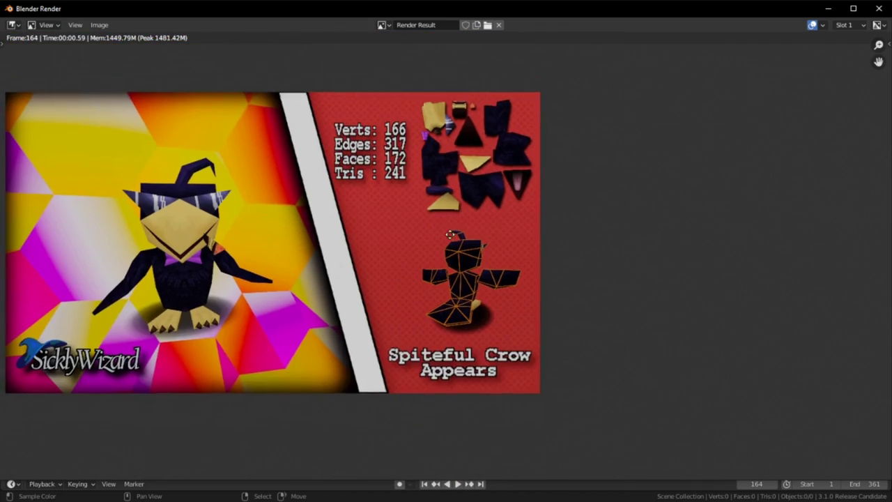
scroll(446, 236, "down", 4)
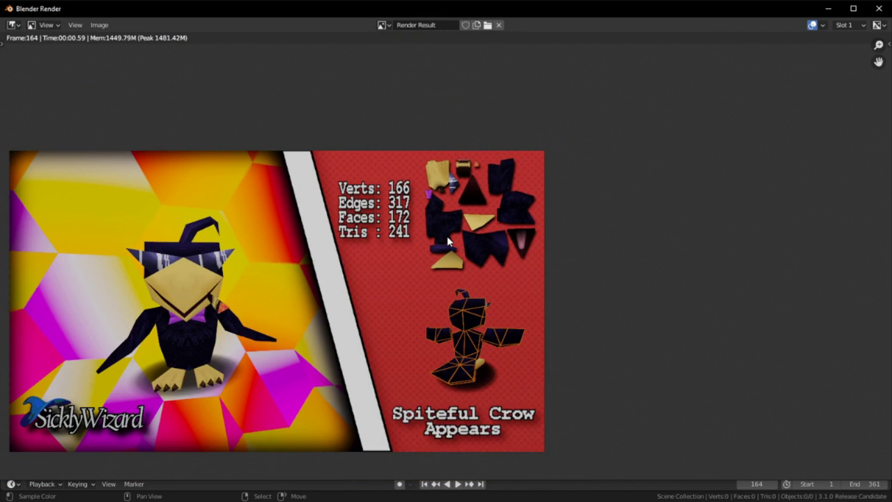
middle_click_drag(446, 235, 529, 192)
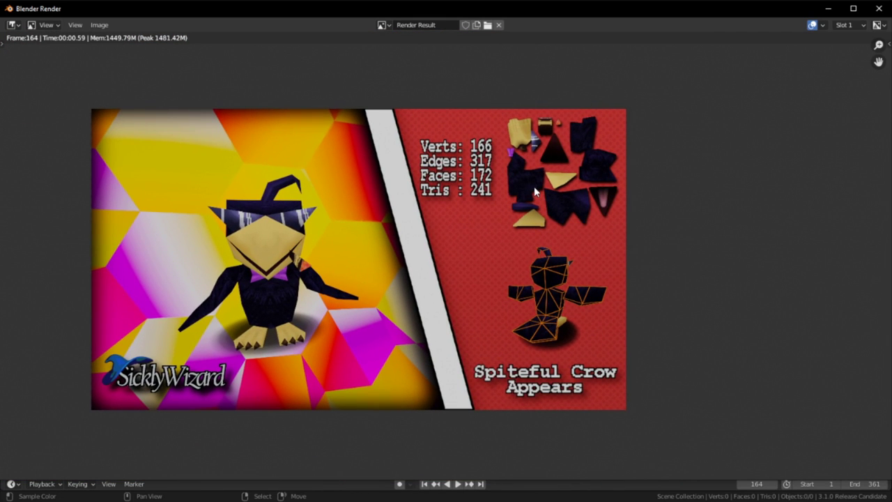